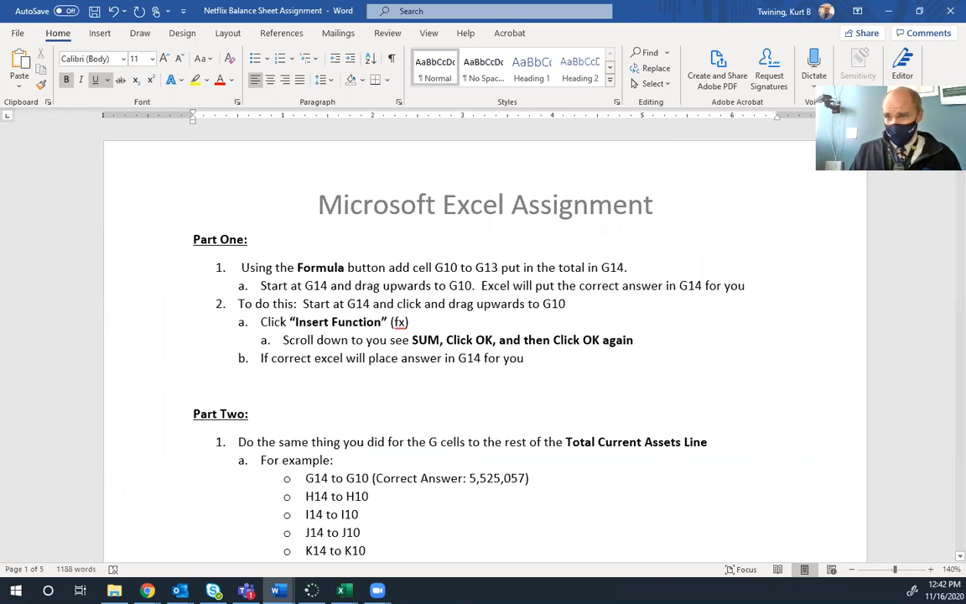
Dock the assignment document to the right half of the screen and dismiss the window suggestions
key("super+Right")
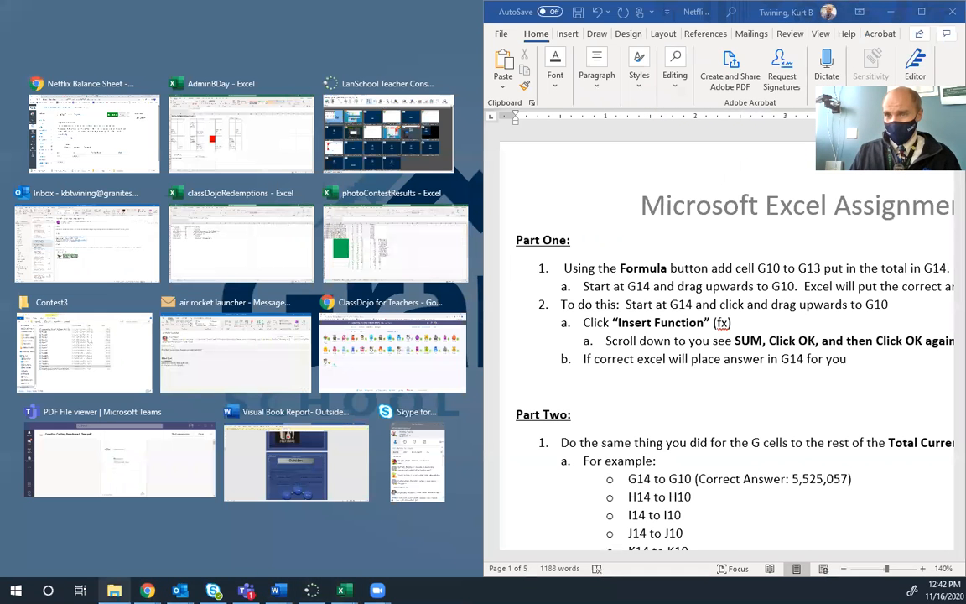
key("Escape")
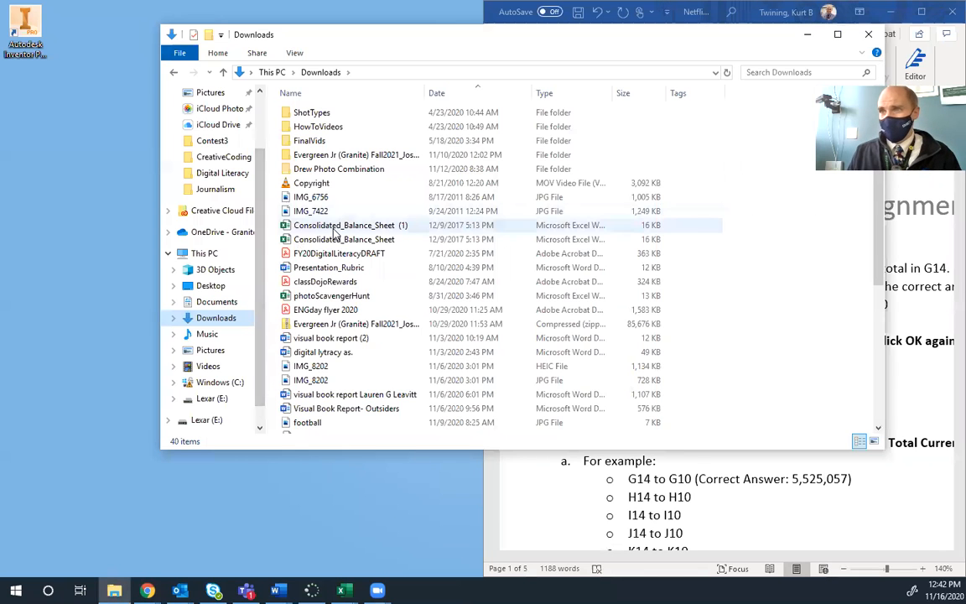
Open the Consolidated_Balance_Sheet workbook from the Downloads folder and move the folder window out of the way
left_click(340, 224)
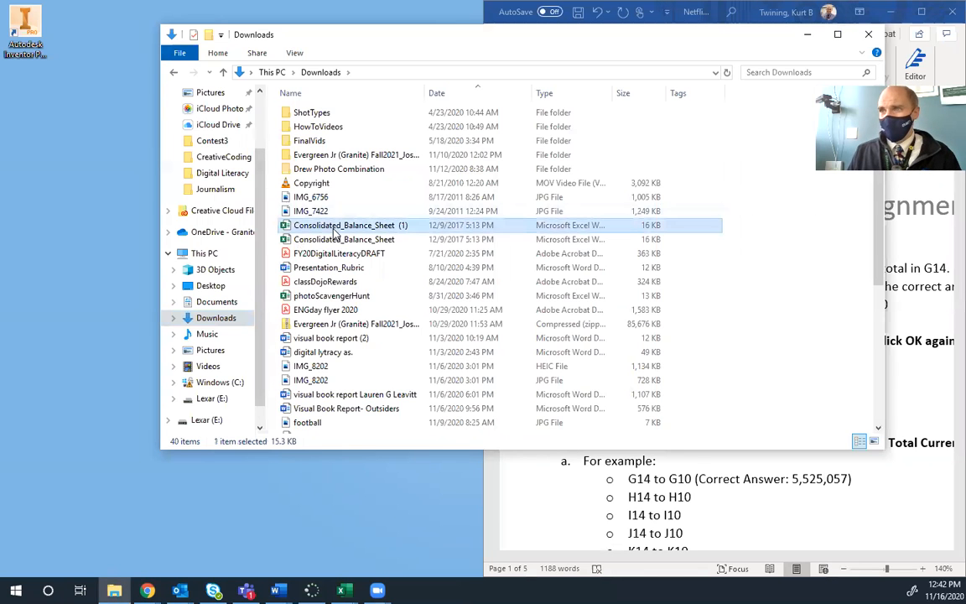
double_click(326, 240)
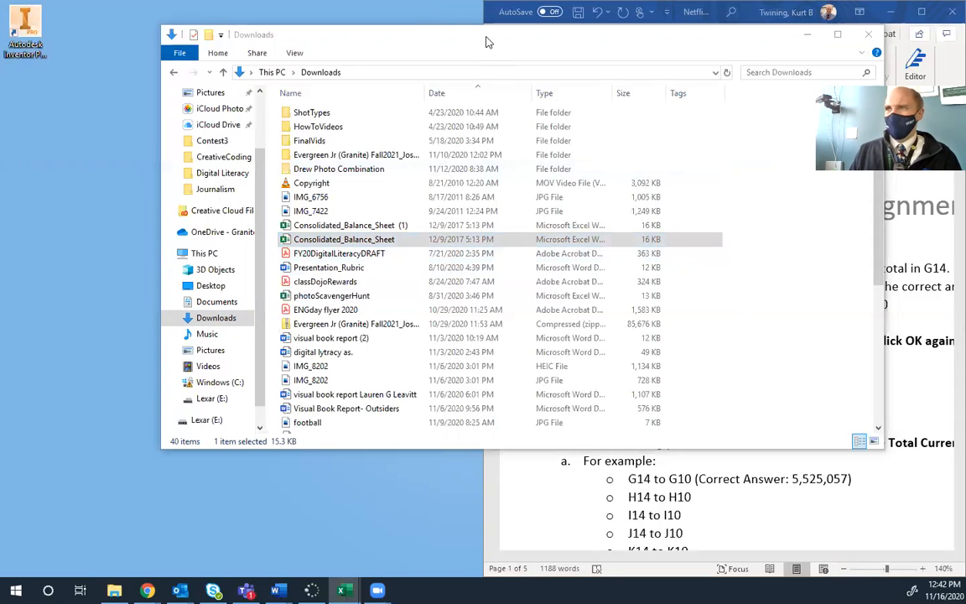
left_click_drag(489, 42, 297, 203)
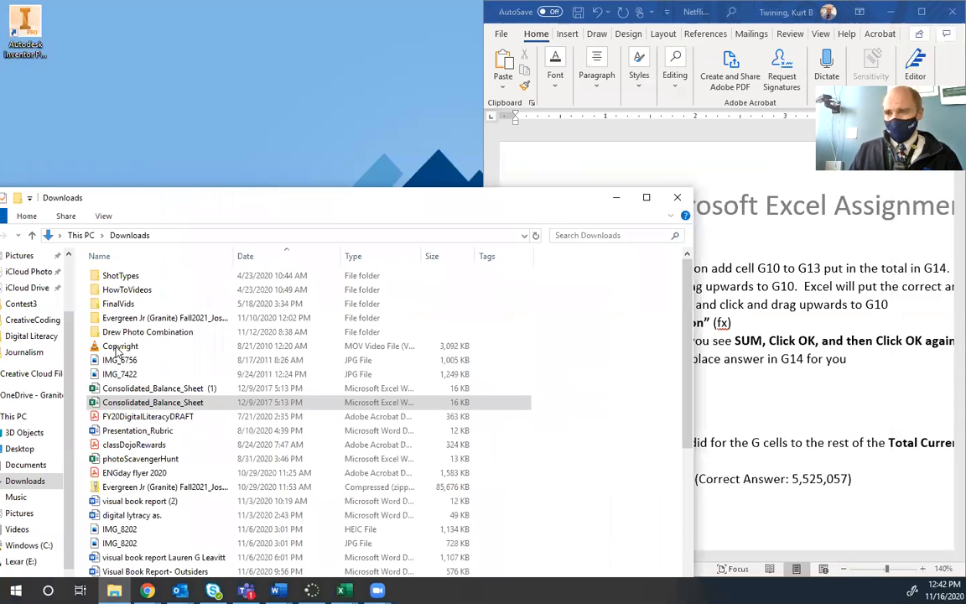
left_click(114, 590)
Arrange the balance sheet workbook and the assignment document side by side, each on half of the screen
mouse_move(377, 590)
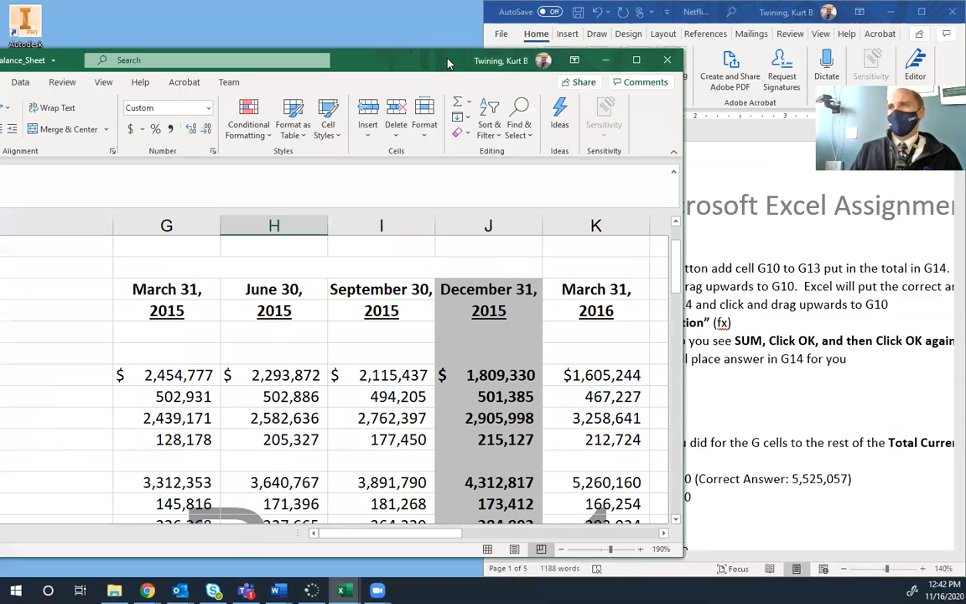
left_click(710, 8)
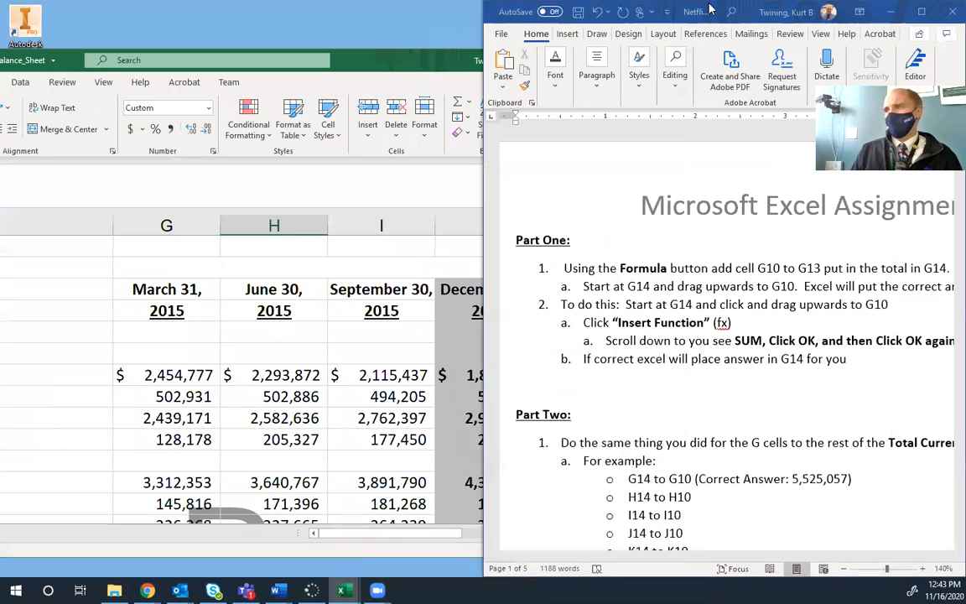
key("super+Right")
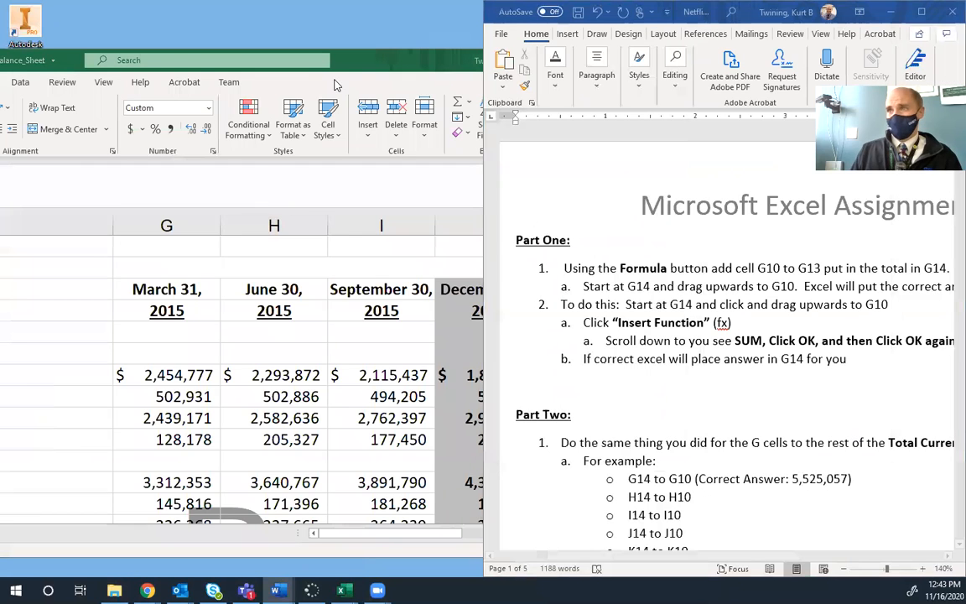
left_click(99, 92)
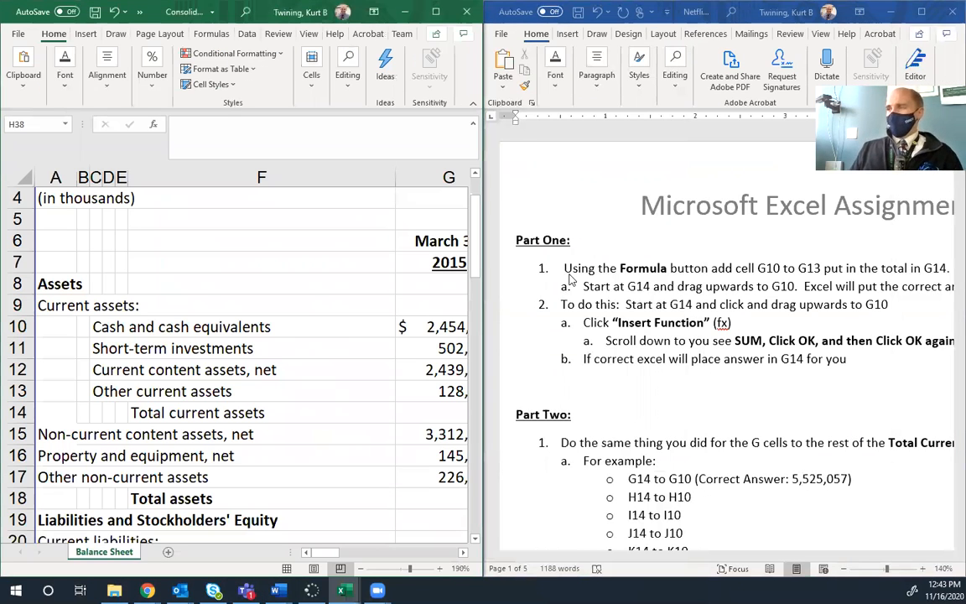
Reduce the assignment document's zoom to 110% so the instructions fit beside the workbook
left_click(846, 572)
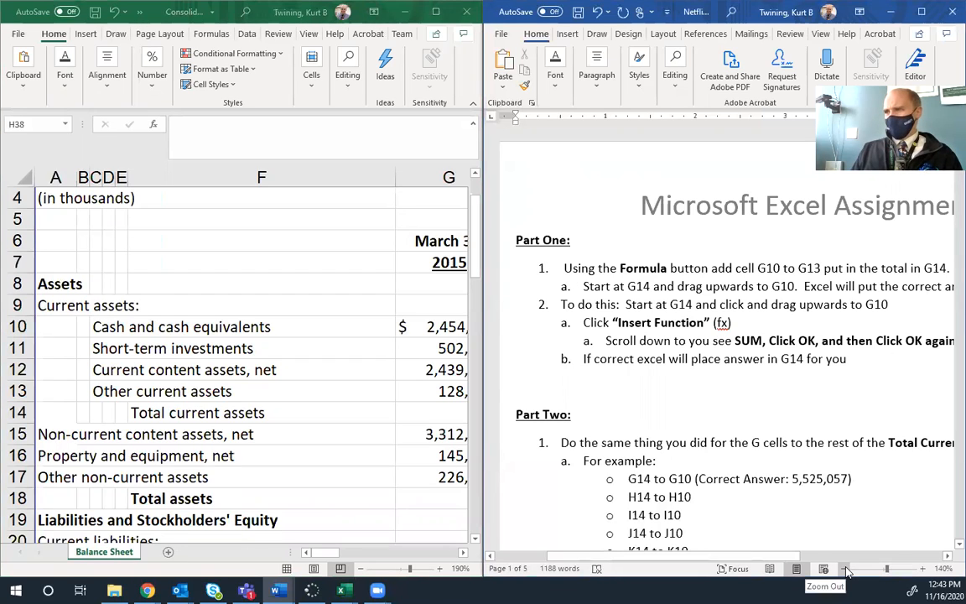
left_click(846, 569)
left_click(846, 570)
left_click(846, 570)
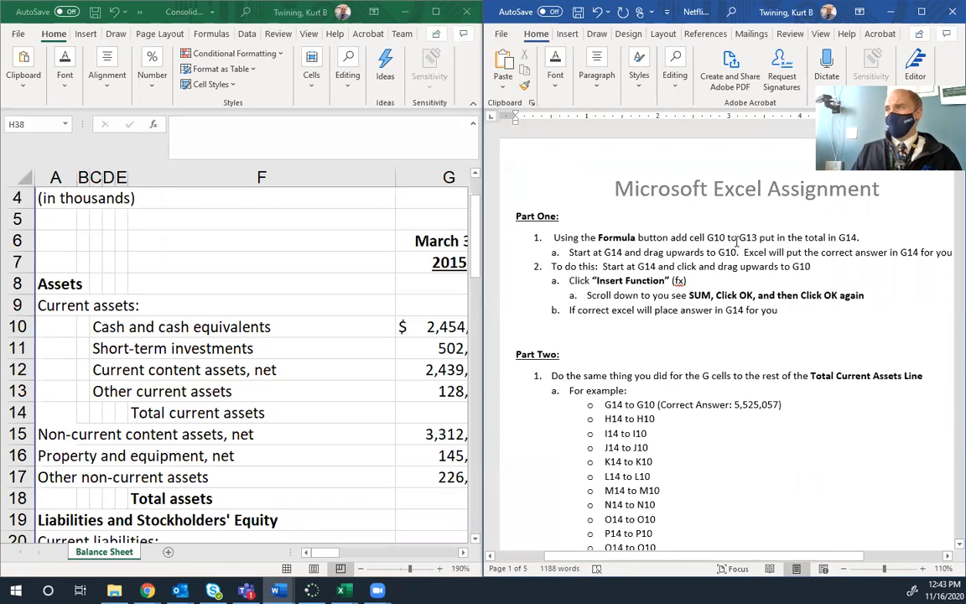
Total the March 31, 2015 current assets in G14 by inserting the SUM function over G10:G13
left_click(212, 312)
key("Left")
key("Left")
key("Left")
key("Left")
key("Left")
key("Left")
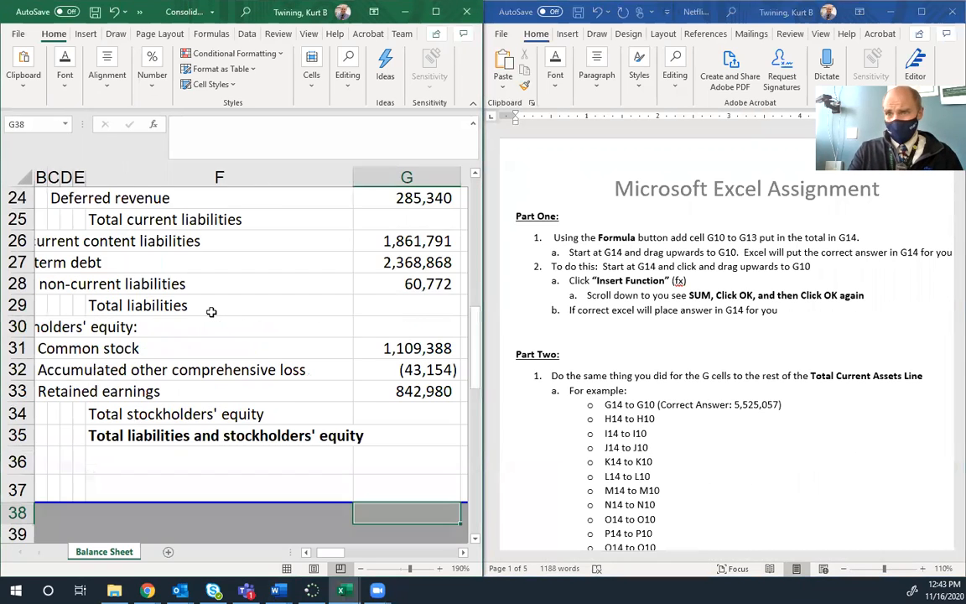
key("Up")
key("Up")
key("Up")
key("Up")
key("Up")
key("Up")
key("Up")
key("Up")
key("Up")
key("Up")
key("Up")
key("Up")
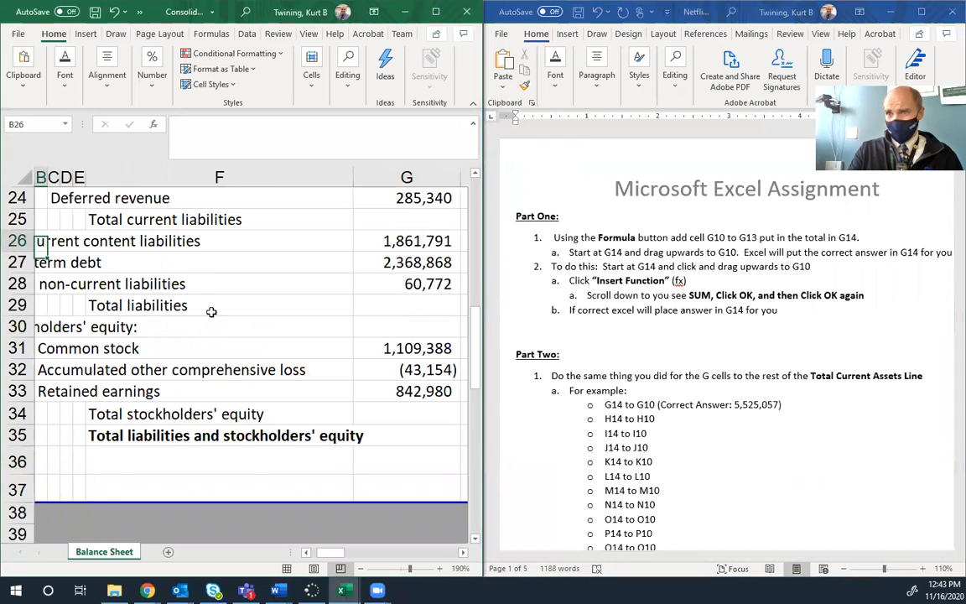
key("Up")
key("Up")
key("Up")
key("Up")
key("Up")
key("Up")
key("Up")
key("Up")
key("Up")
key("Up")
key("Up")
key("Up")
key("Up")
key("Up")
key("Up")
key("Up")
key("Up")
key("Up")
key("Up")
key("Up")
key("Right")
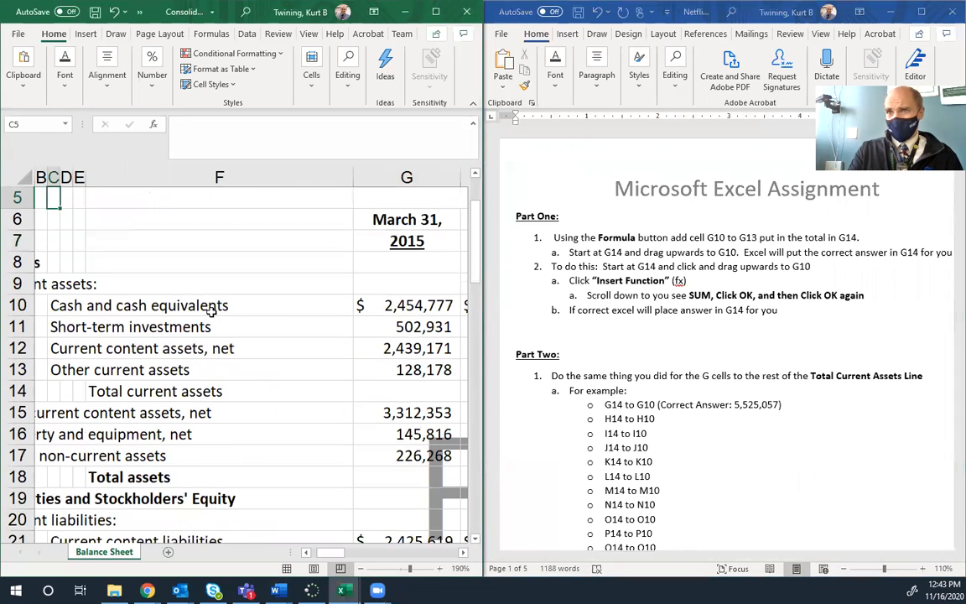
key("Right")
key("Right")
key("Right")
key("Right")
key("Left")
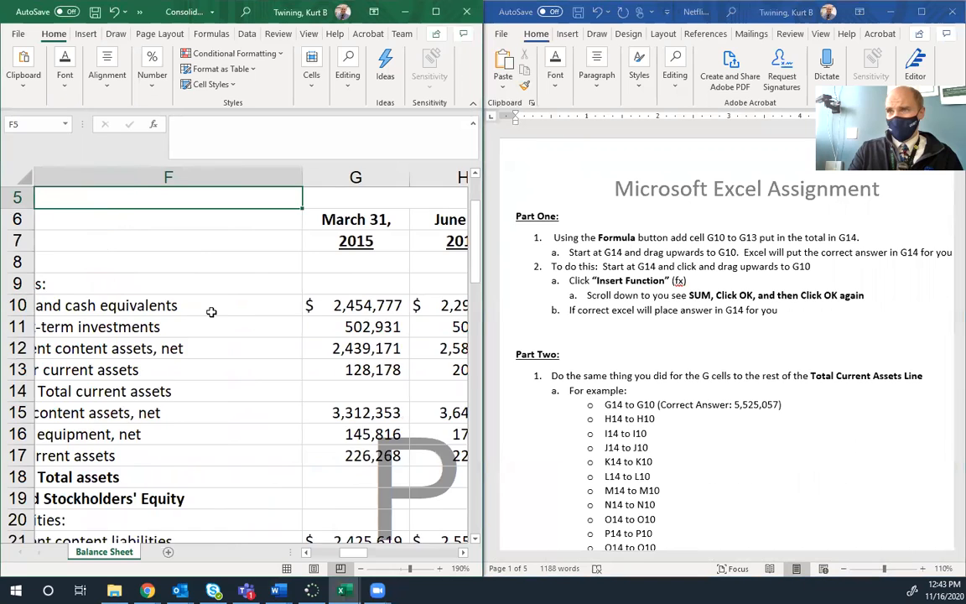
key("Right")
key("Down")
key("Down")
key("Down")
key("Down")
key("Down")
key("Down")
key("Down")
key("Down")
key("Down")
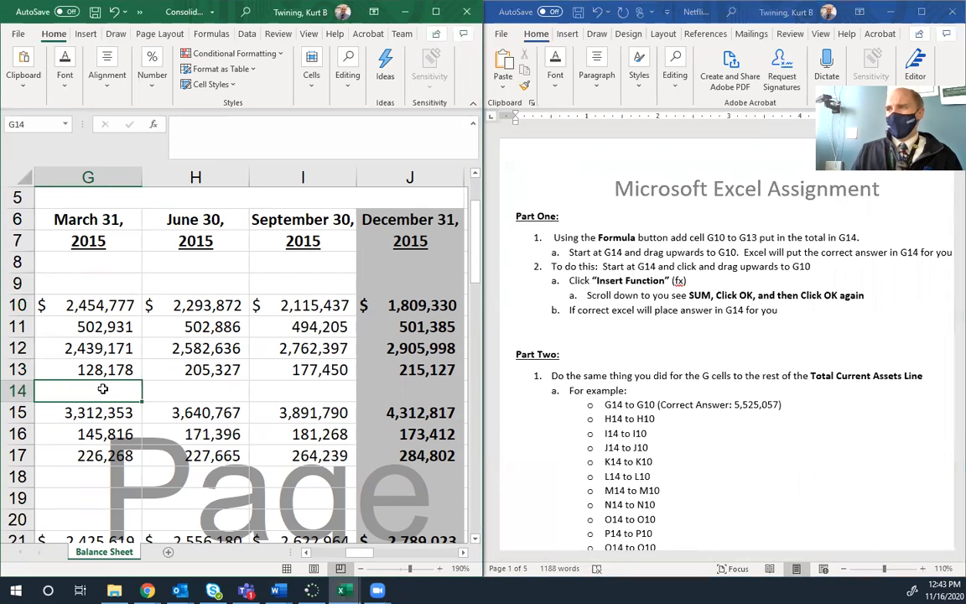
left_click_drag(103, 389, 115, 306)
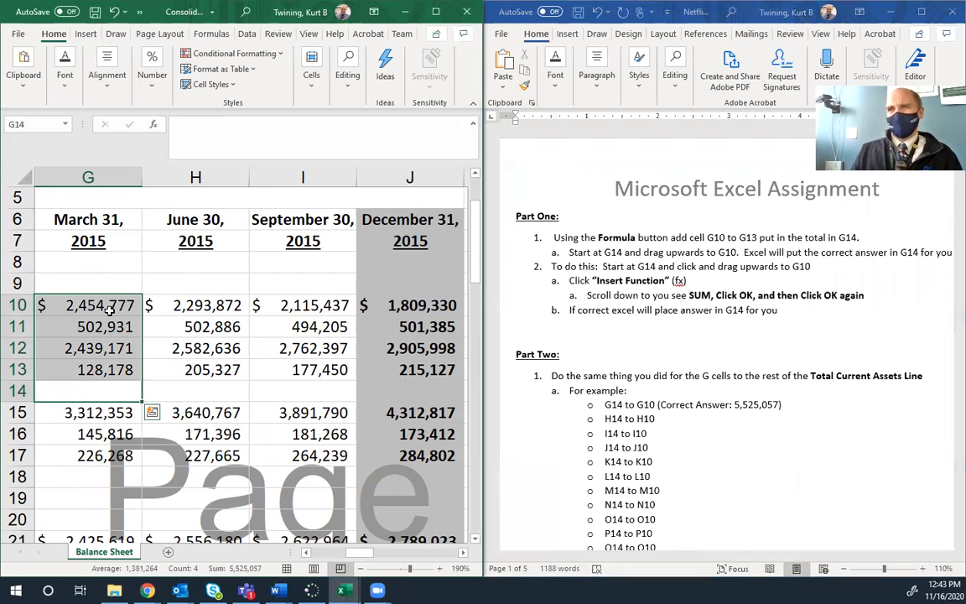
left_click(154, 126)
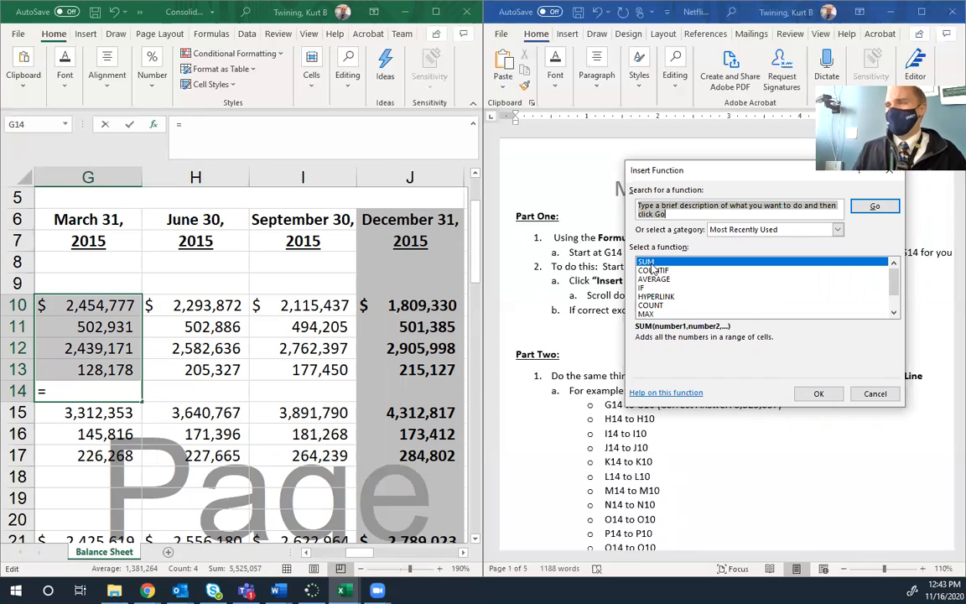
left_click(818, 394)
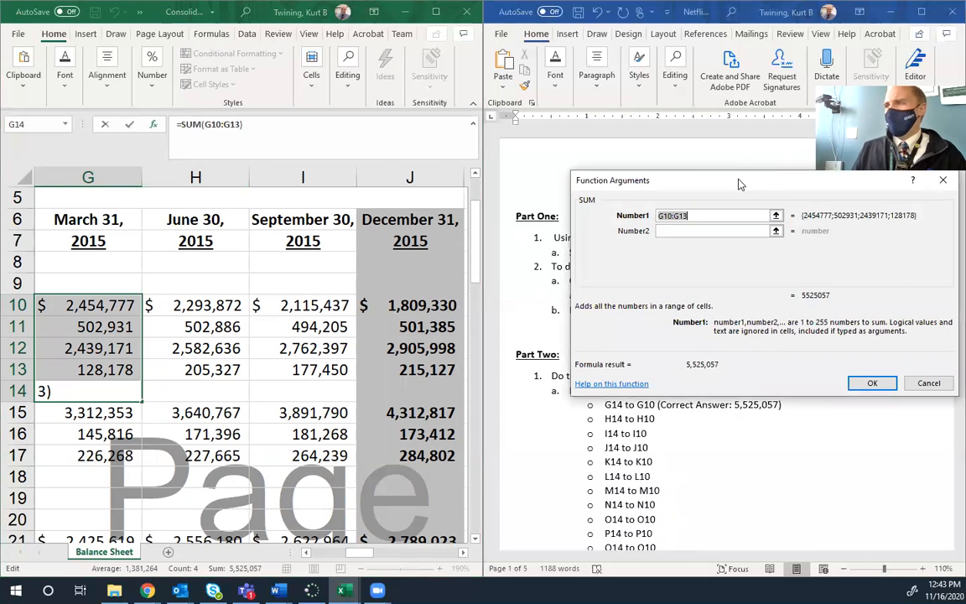
left_click_drag(727, 182, 206, 72)
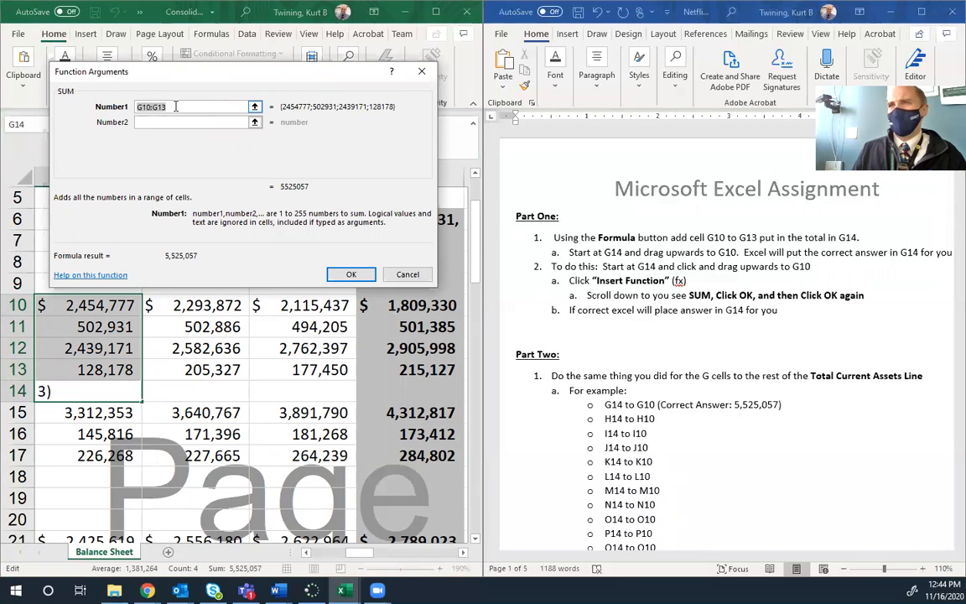
left_click(352, 275)
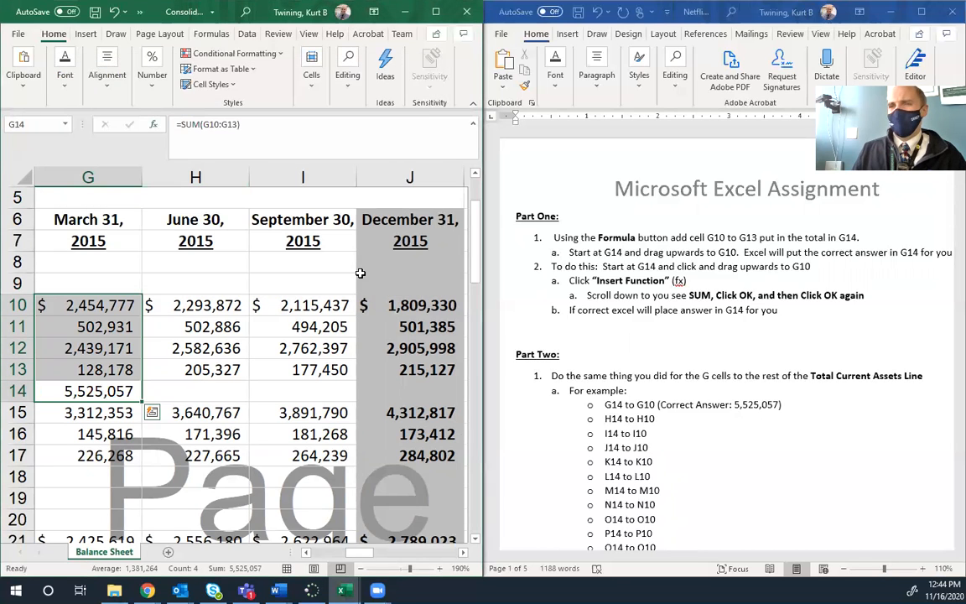
left_click(83, 387)
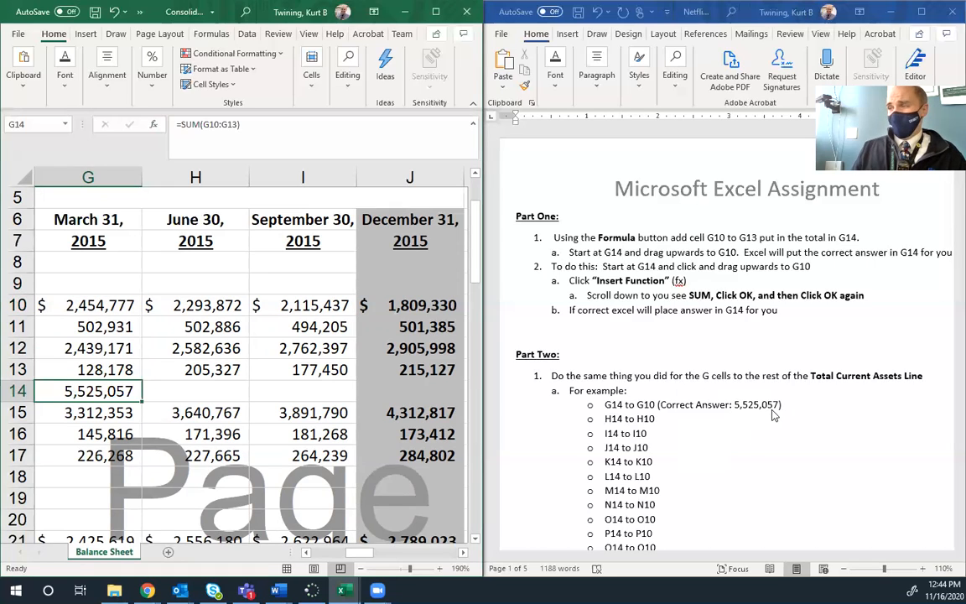
Following Part Two of the assignment, insert the SUM function in H14 to total H10:H13
scroll(650, 430, "down", 1)
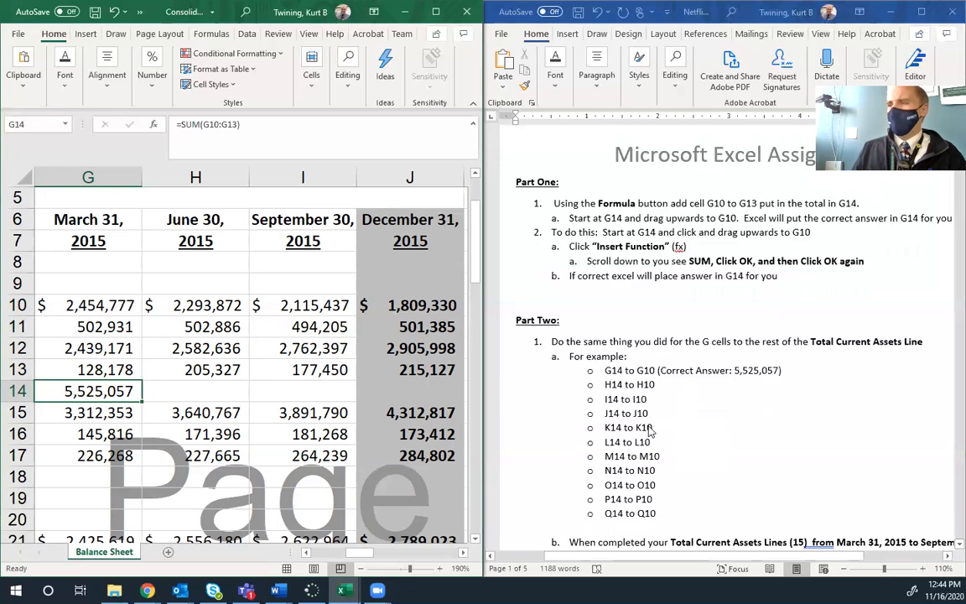
scroll(650, 430, "down", 1)
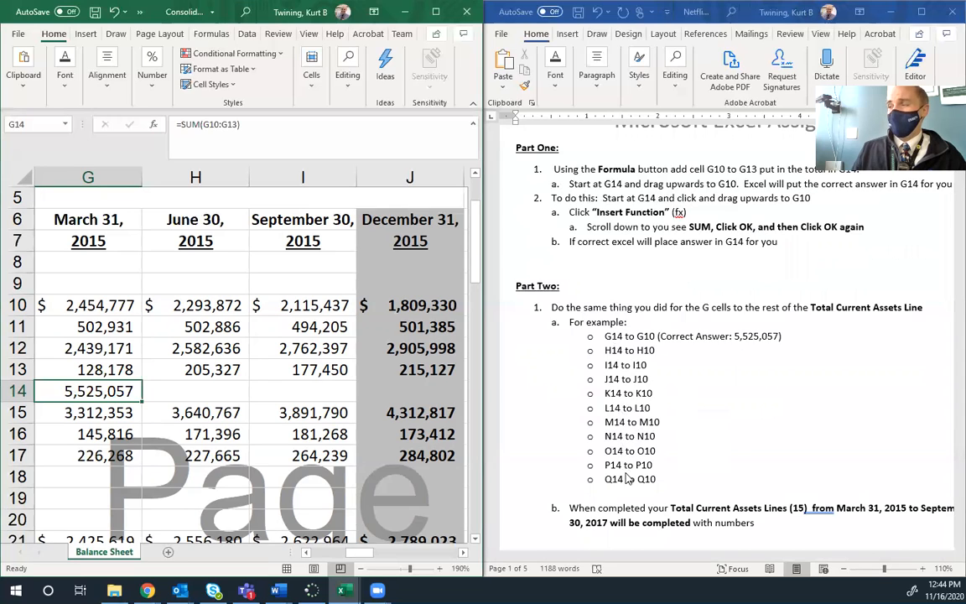
left_click(188, 391)
left_click_drag(188, 390, 188, 305)
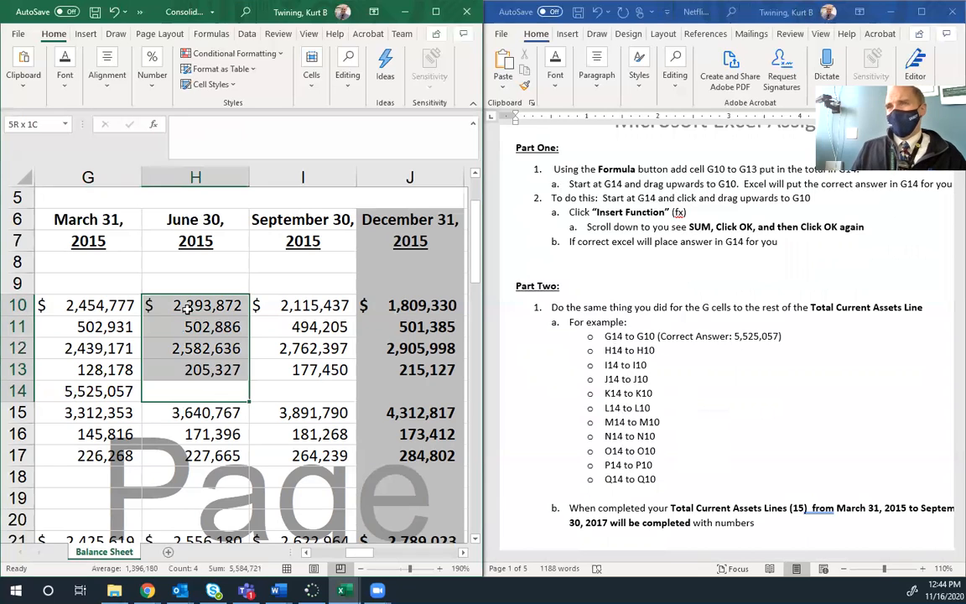
left_click(155, 124)
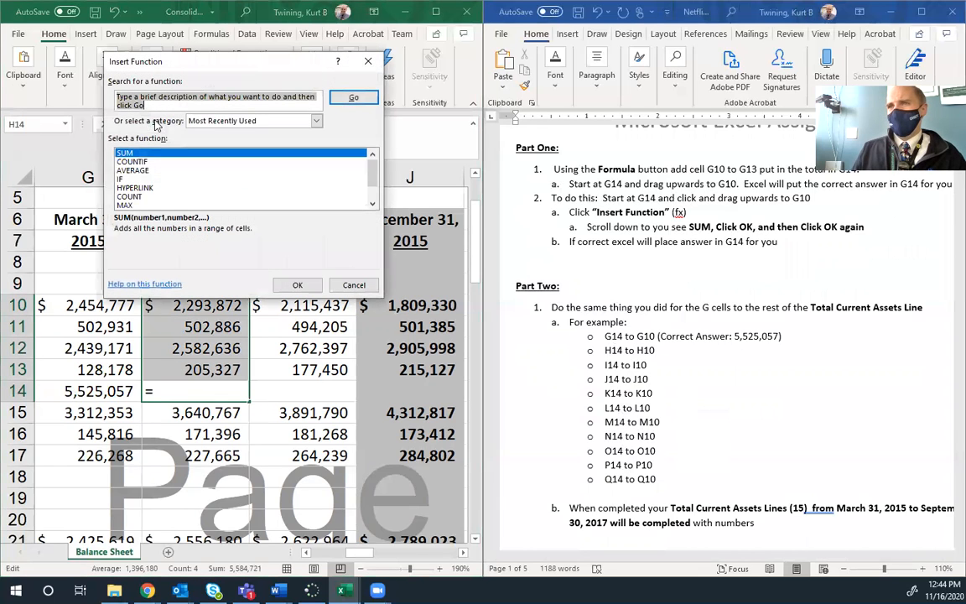
left_click(277, 286)
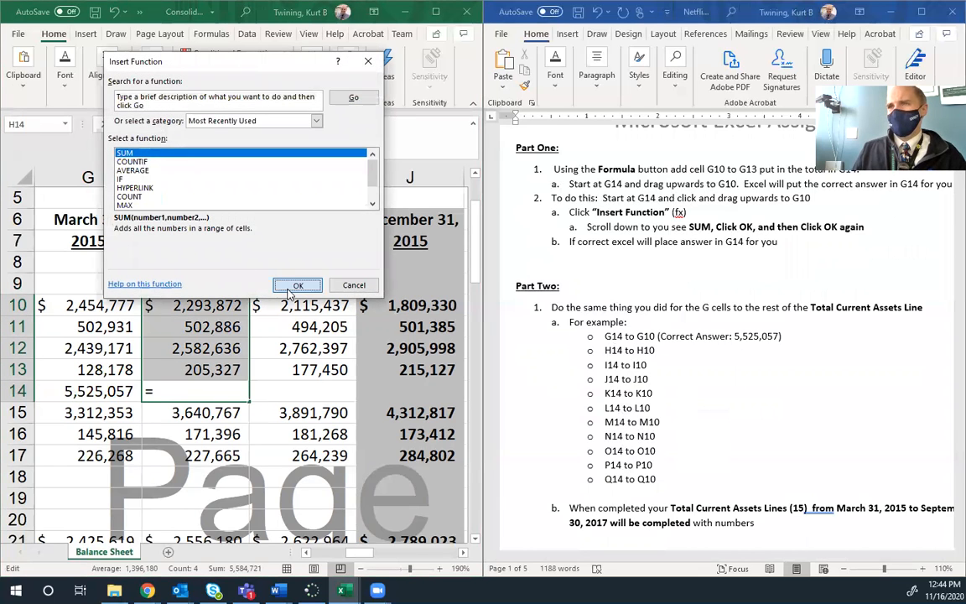
left_click(339, 277)
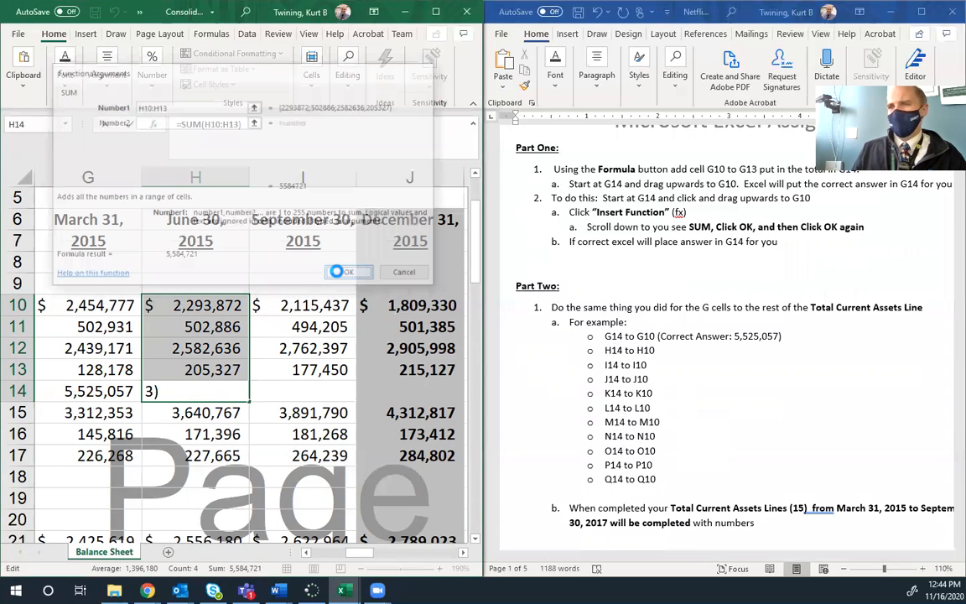
Examine the range I10:I14, the formula in G14 and the Total current assets label of row 14
left_click(280, 392)
left_click_drag(280, 391, 287, 304)
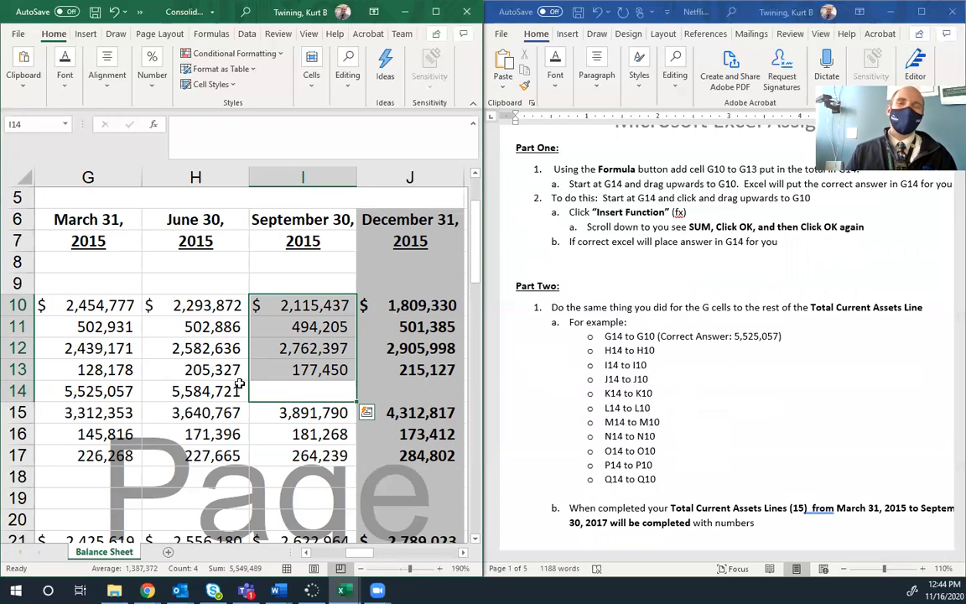
left_click(120, 303)
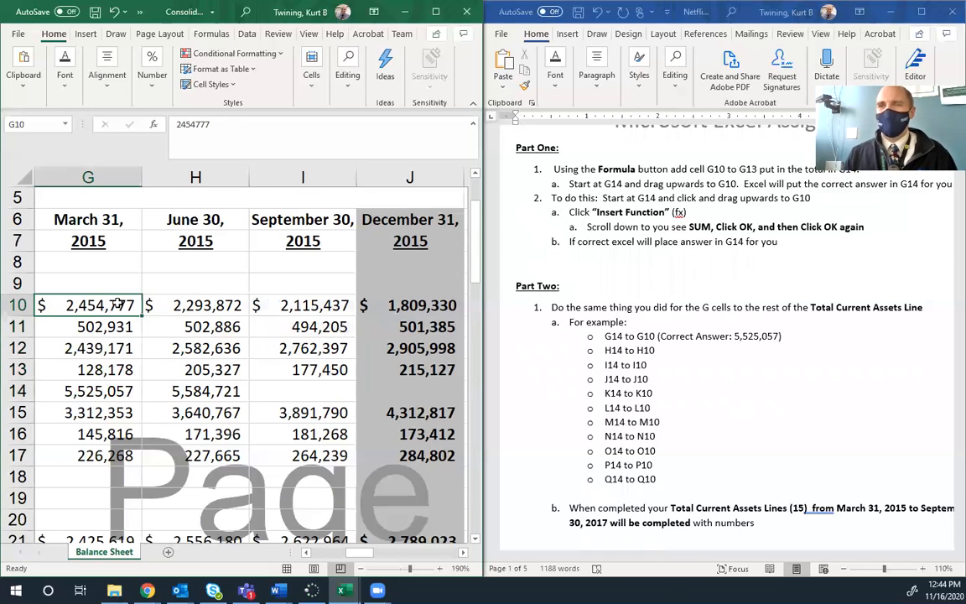
left_click(80, 390)
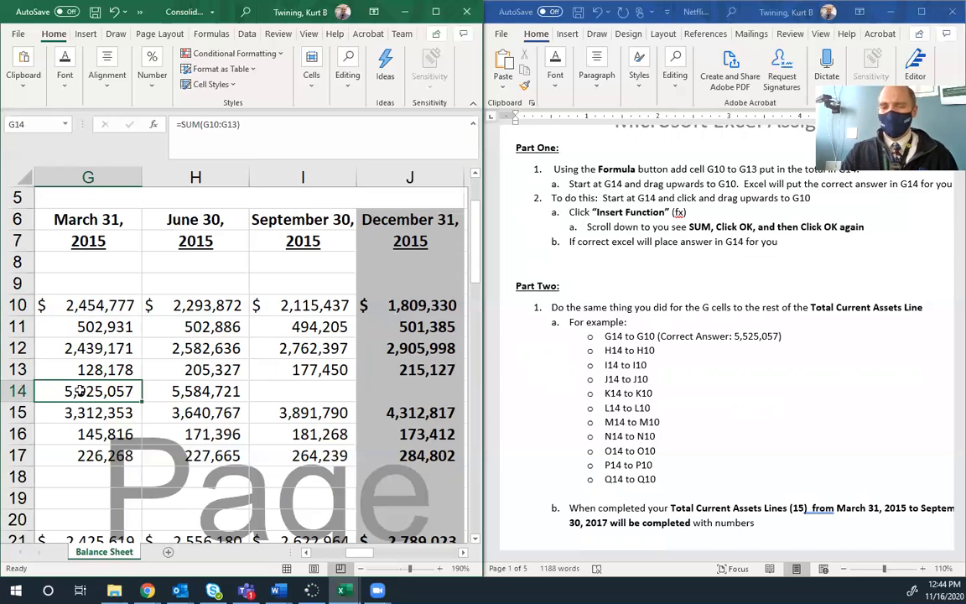
key("Left")
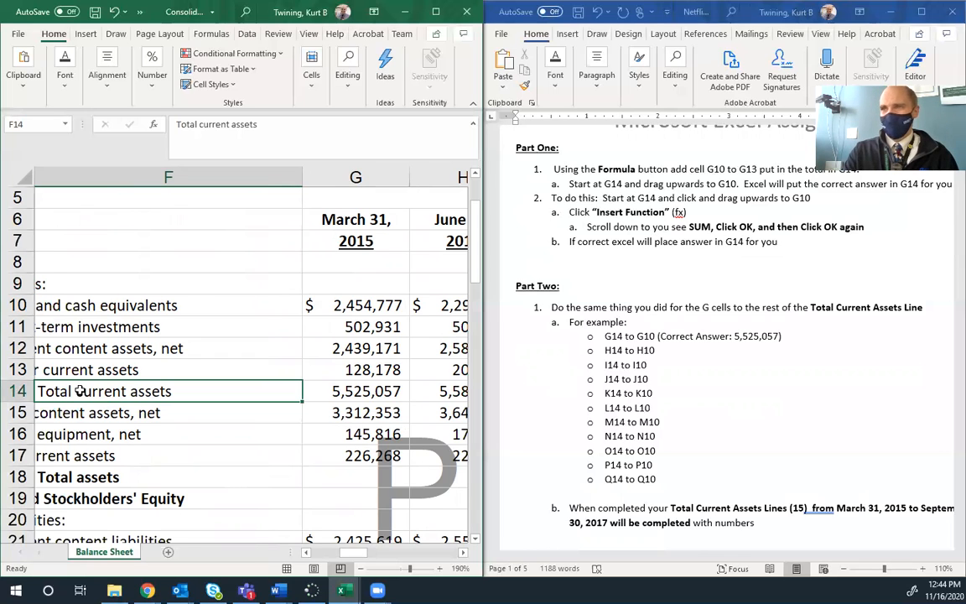
key("Left")
key("Left")
key("Left")
key("Left")
key("Left")
key("Right")
key("Right")
key("Right")
key("Right")
key("Right")
key("Right")
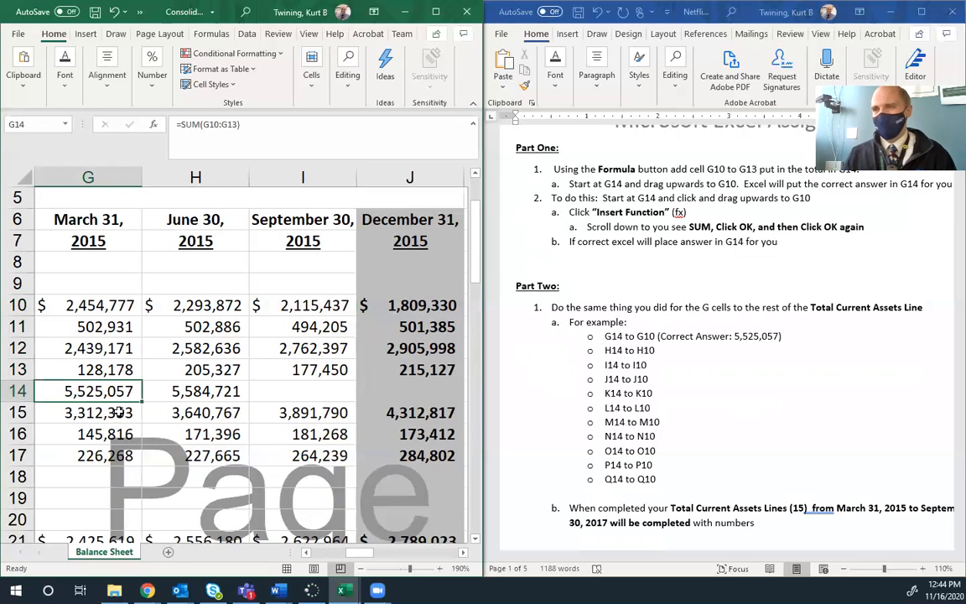
Read Parts One to Three of the assignment in Word, down to the Total Assets (Line 18) AutoSum instructions
scroll(634, 384, "down", 3)
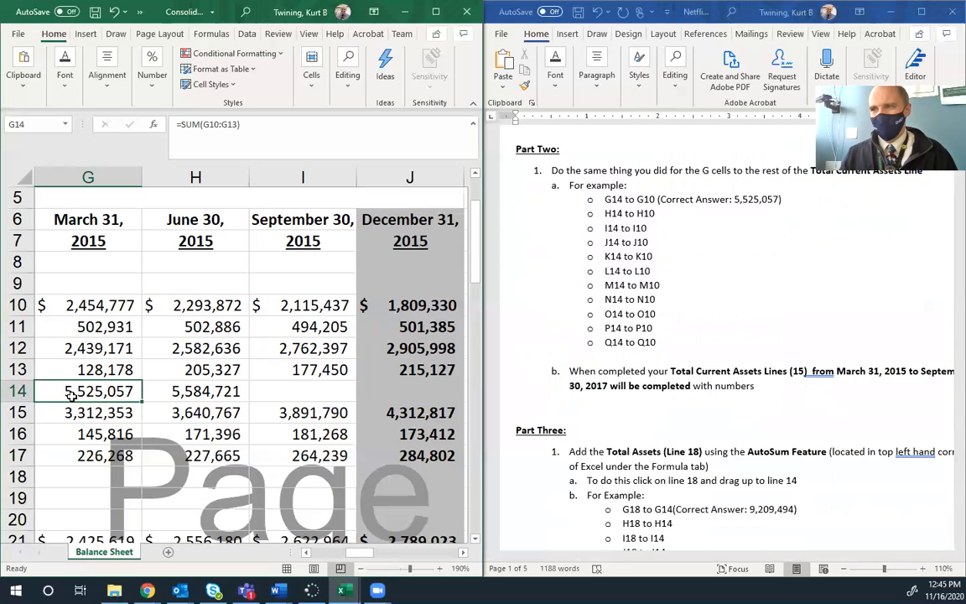
left_click(832, 372)
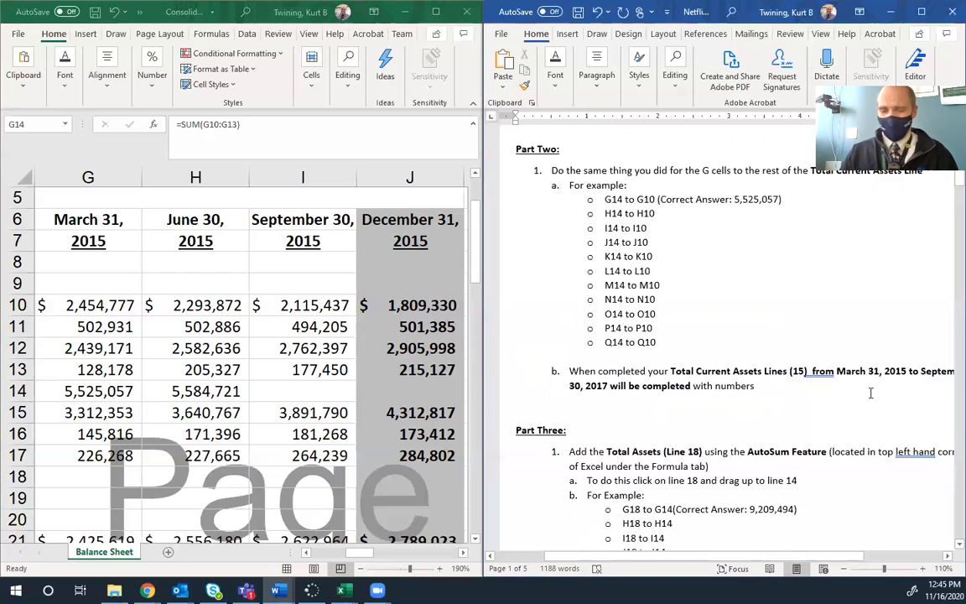
scroll(870, 392, "down", 1)
key("Up")
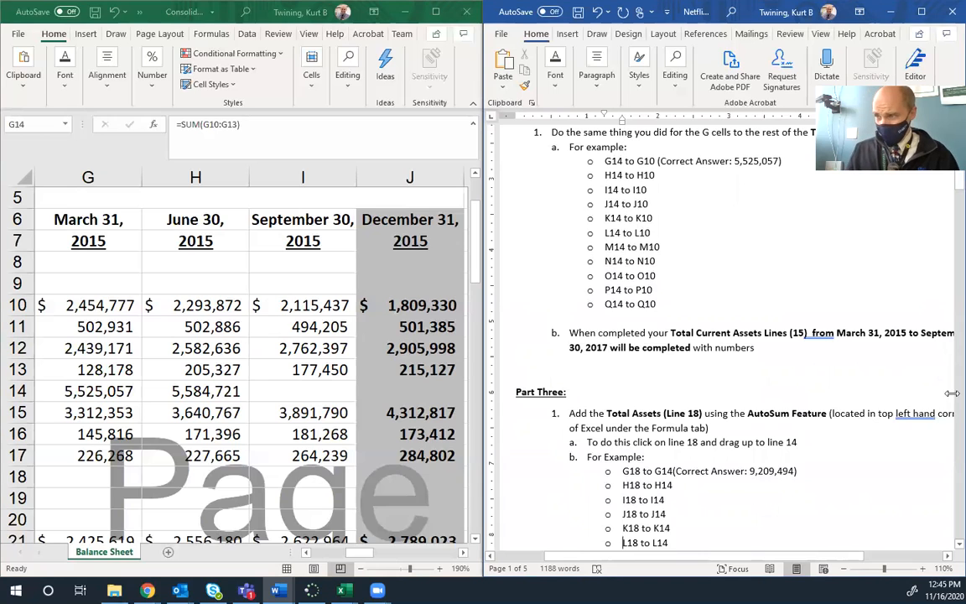
left_click(721, 348)
scroll(599, 398, "down", 3)
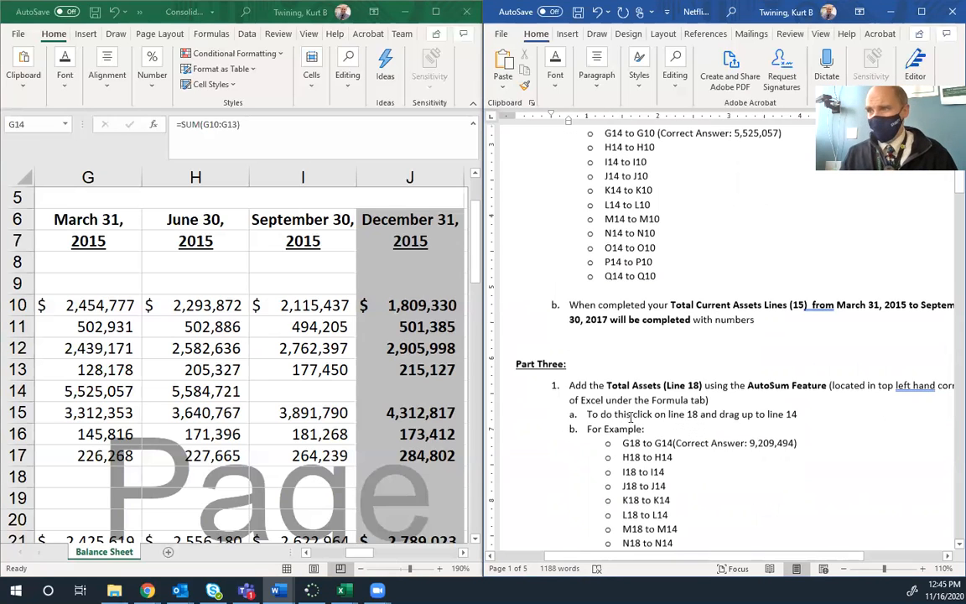
scroll(594, 321, "up", 10)
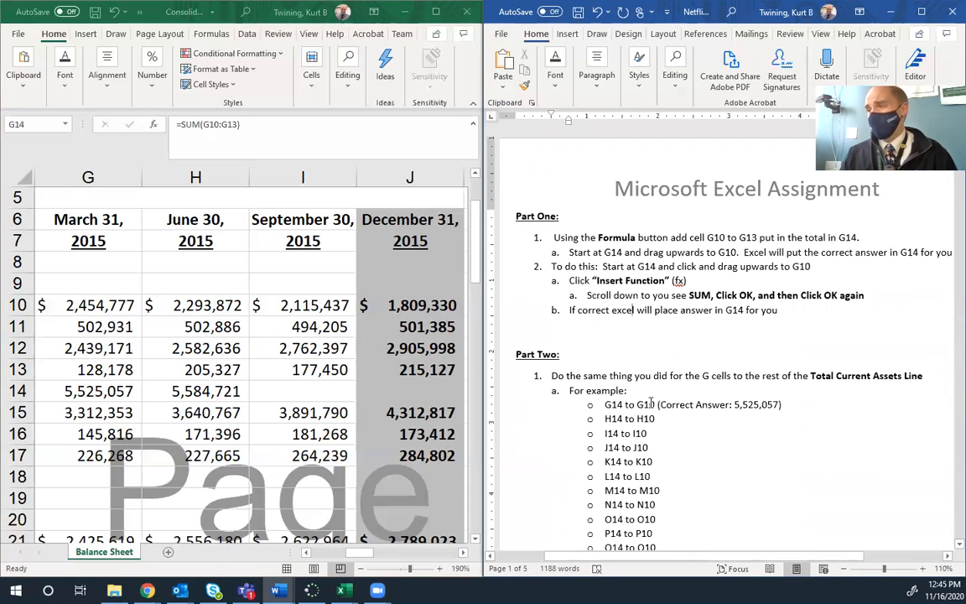
scroll(650, 402, "down", 5)
scroll(631, 398, "down", 2)
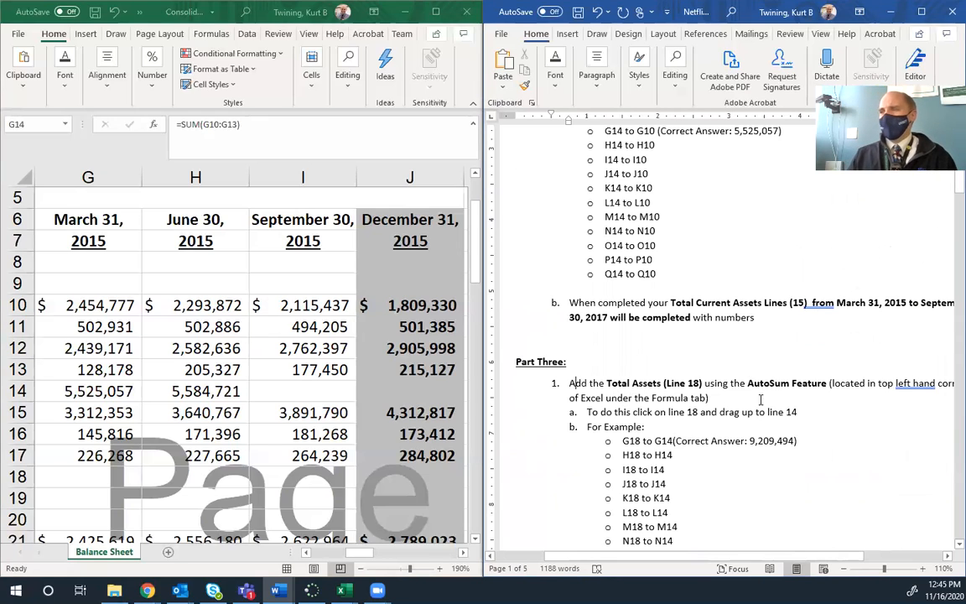
In the Excel balance sheet, total the March 31, 2015 Total assets in G18 by applying AutoSum to G14:G17
left_click(92, 391)
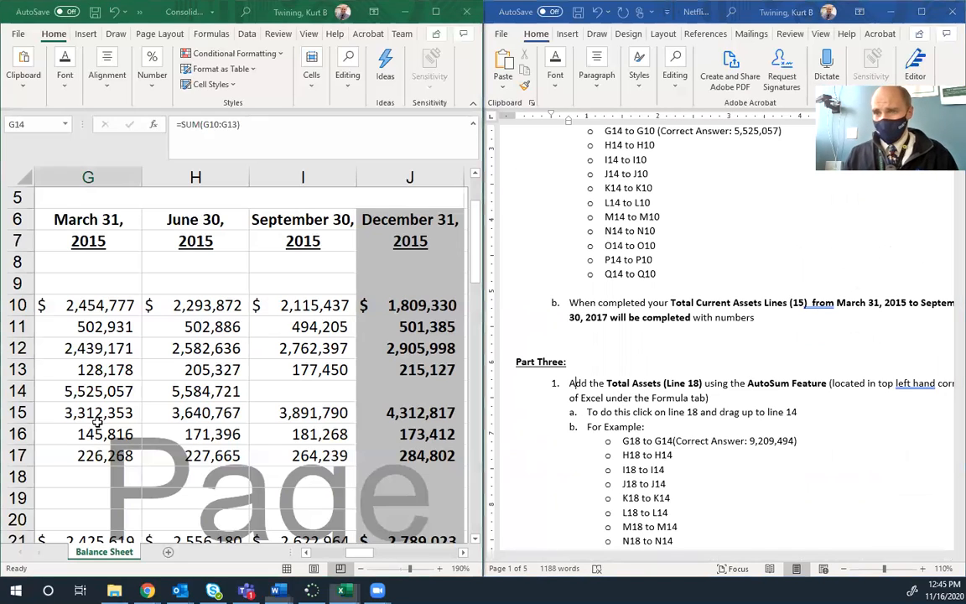
key("Down")
key("Down")
key("Down")
key("Down")
key("Down")
key("Left")
key("Left")
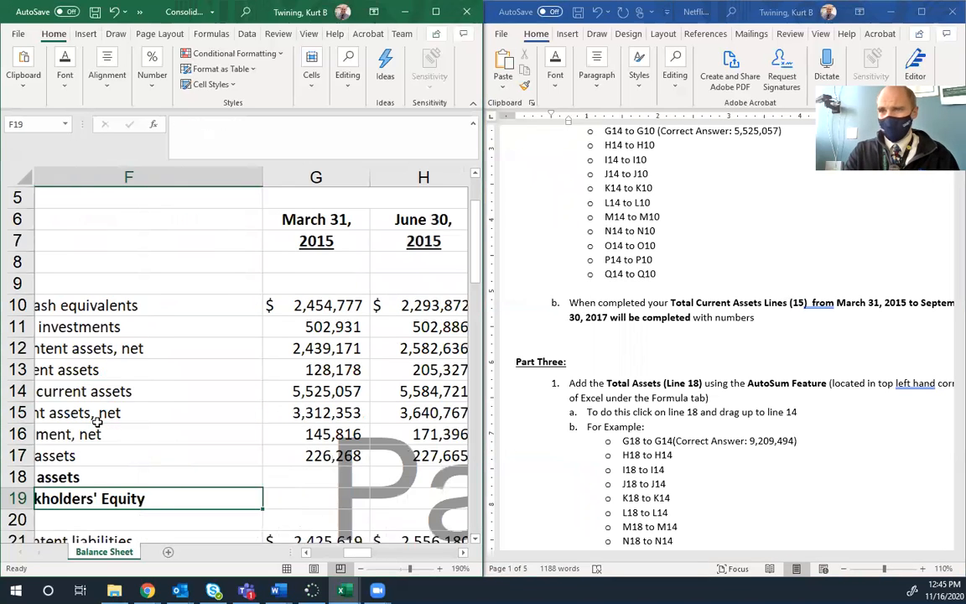
key("Up")
key("Up")
key("Down")
key("Right")
key("Right")
scroll(205, 387, "up", 1)
scroll(204, 394, "down", 1)
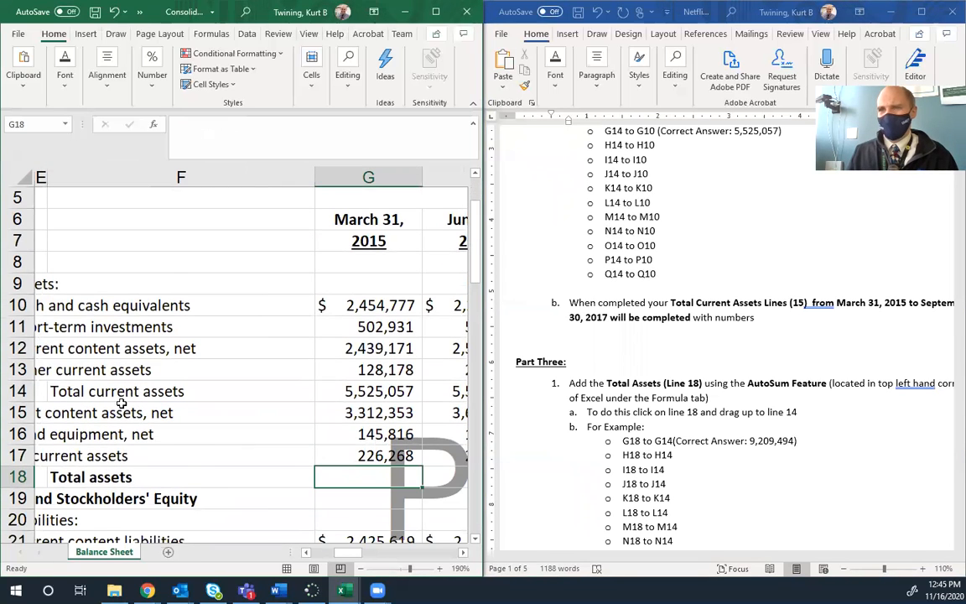
scroll(122, 388, "down", 1)
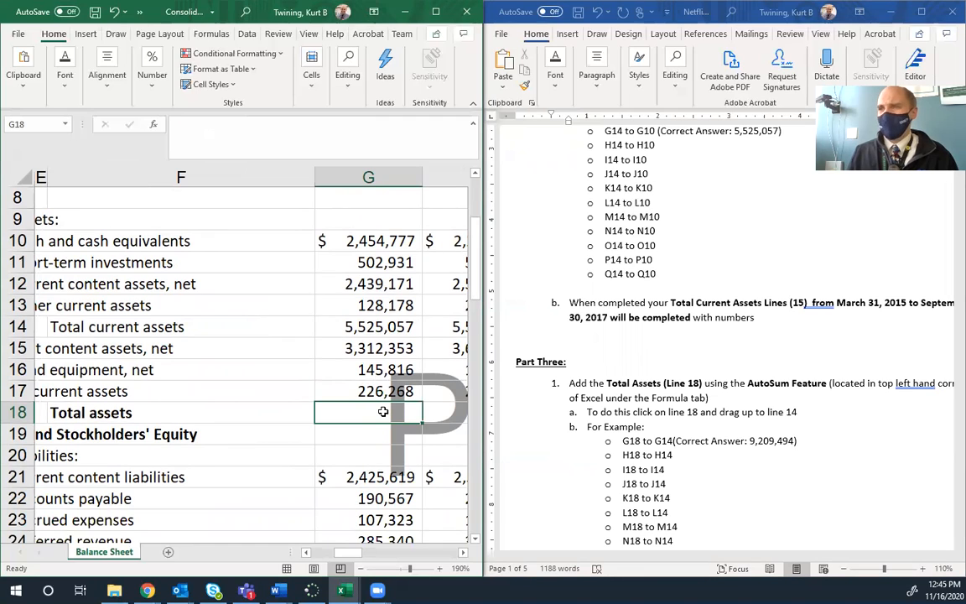
left_click_drag(383, 412, 352, 337)
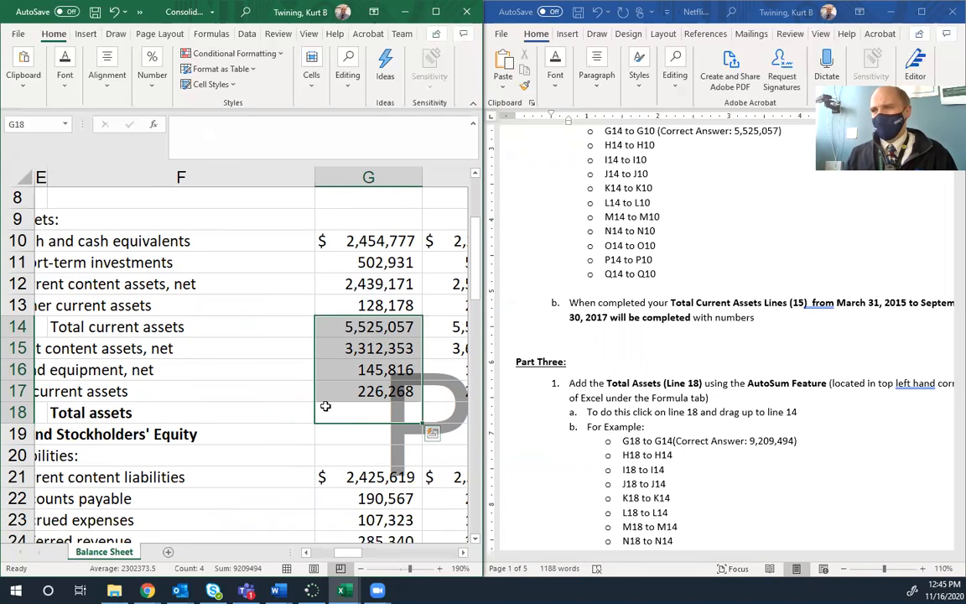
left_click(212, 33)
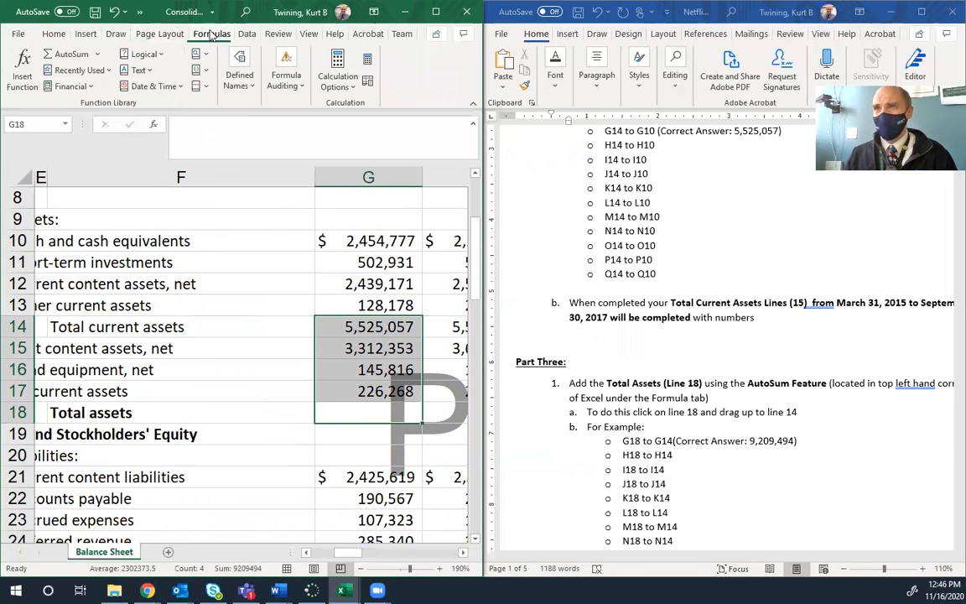
left_click(58, 55)
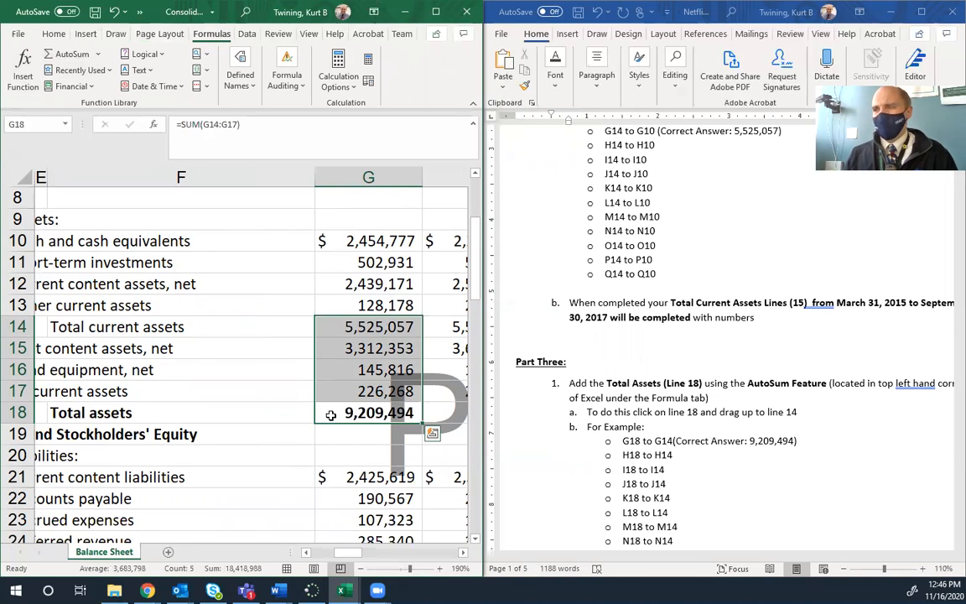
left_click(331, 414)
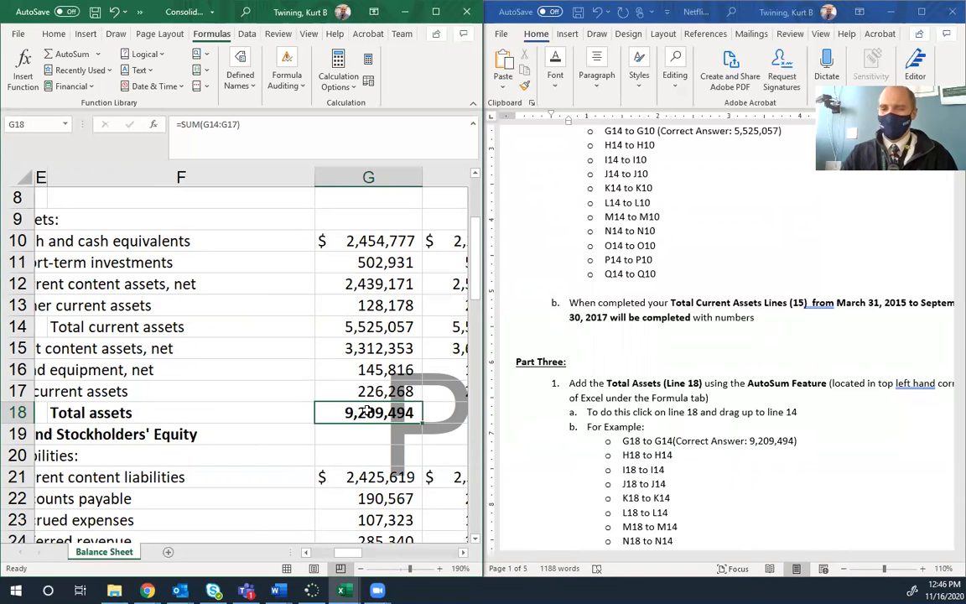
Total the June 30, 2015 assets in H18 by applying AutoSum to H14:H17
key("Right")
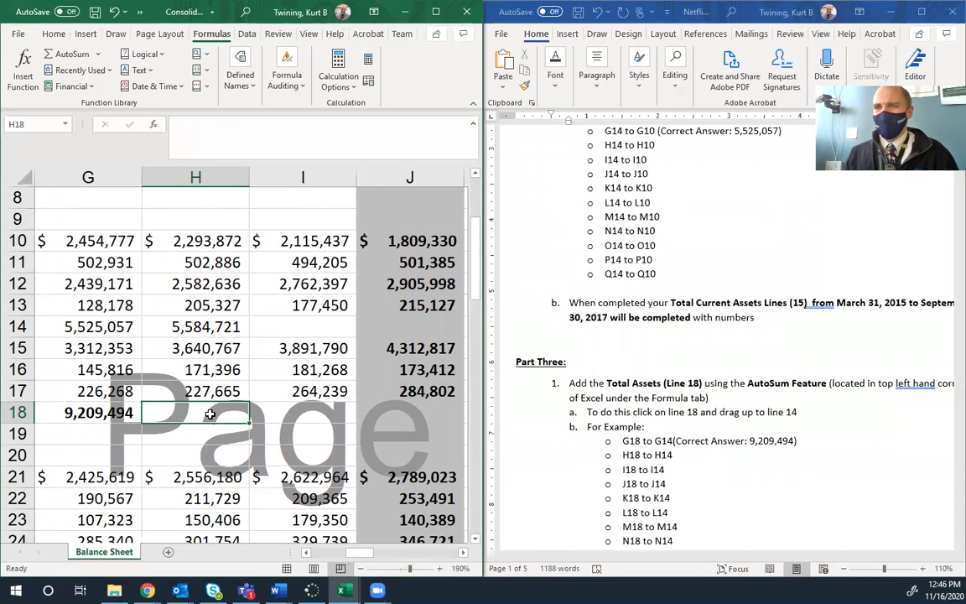
left_click_drag(210, 414, 187, 333)
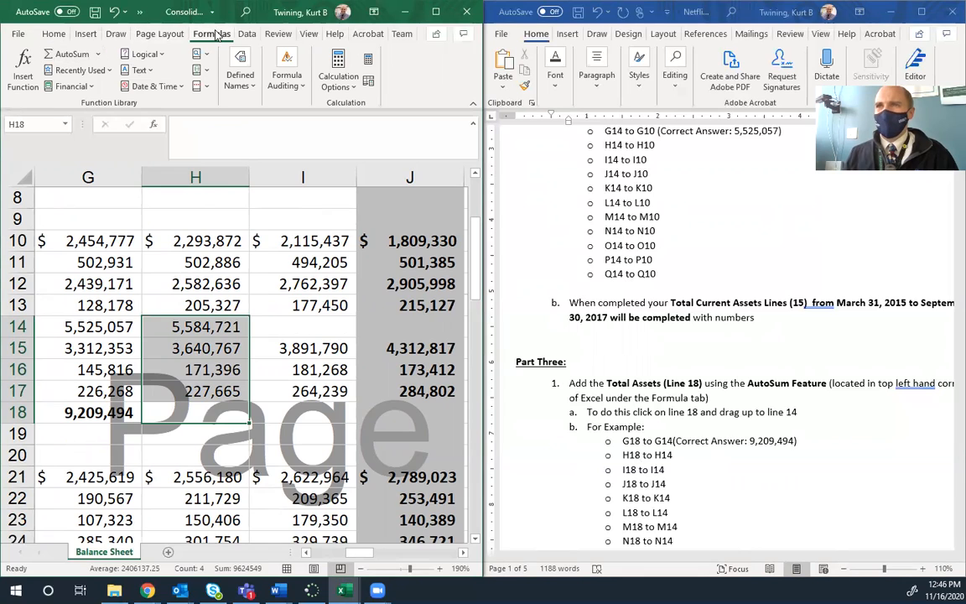
left_click(69, 54)
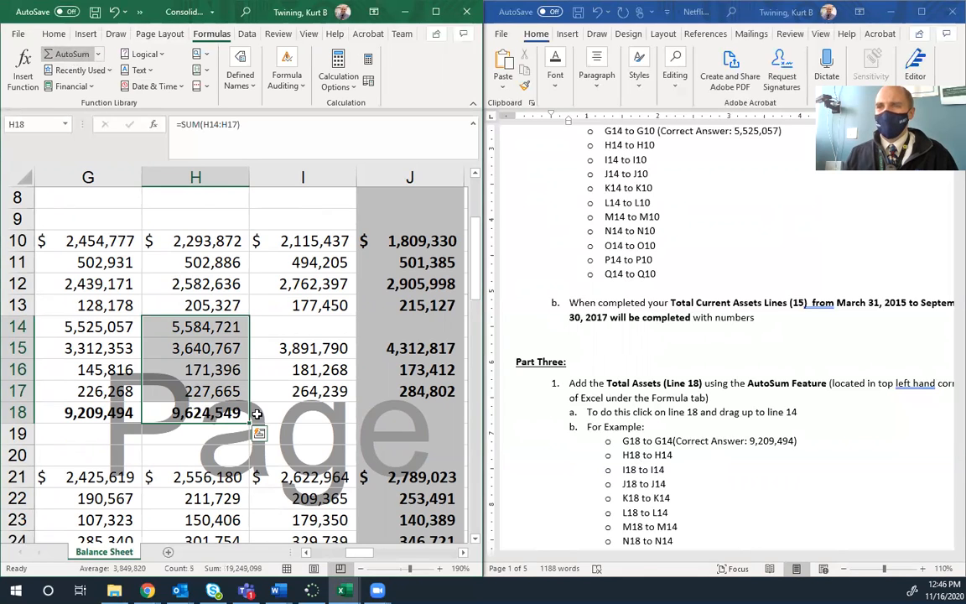
left_click(195, 411)
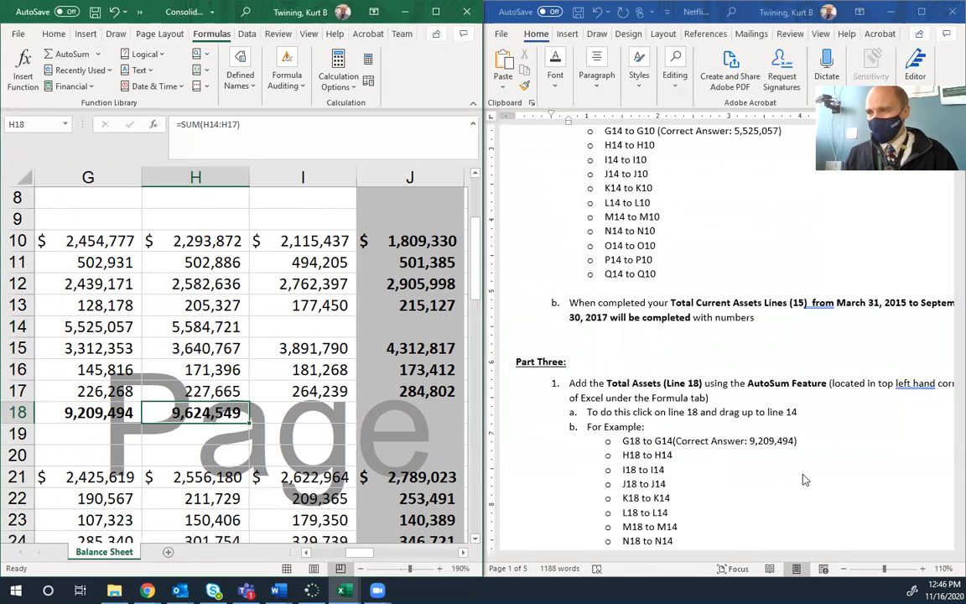
Read on in the Word assignment through the rest of Part Three to the Part Four instruction on adding Current Liabilities
left_click(695, 441)
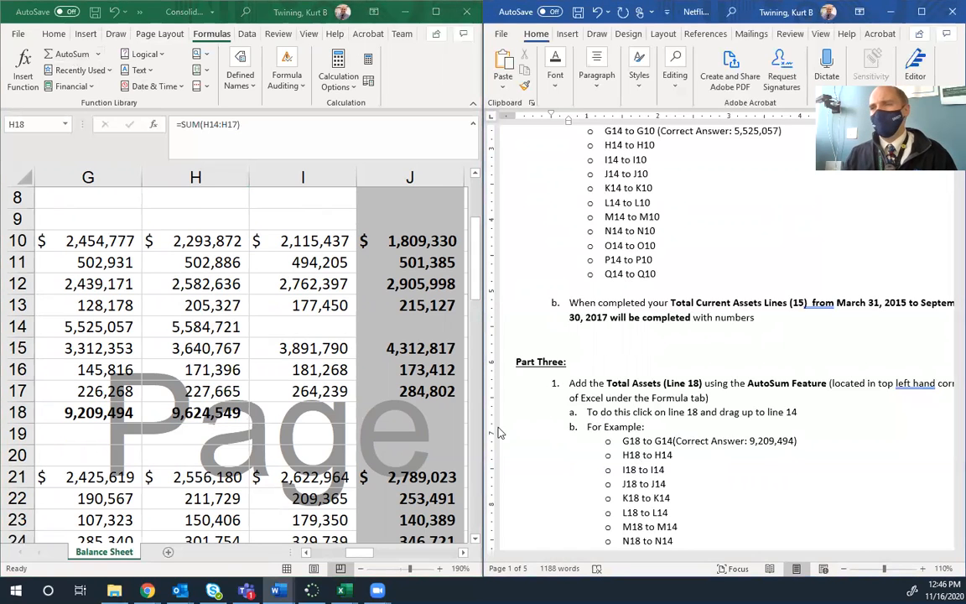
scroll(689, 496, "down", 3)
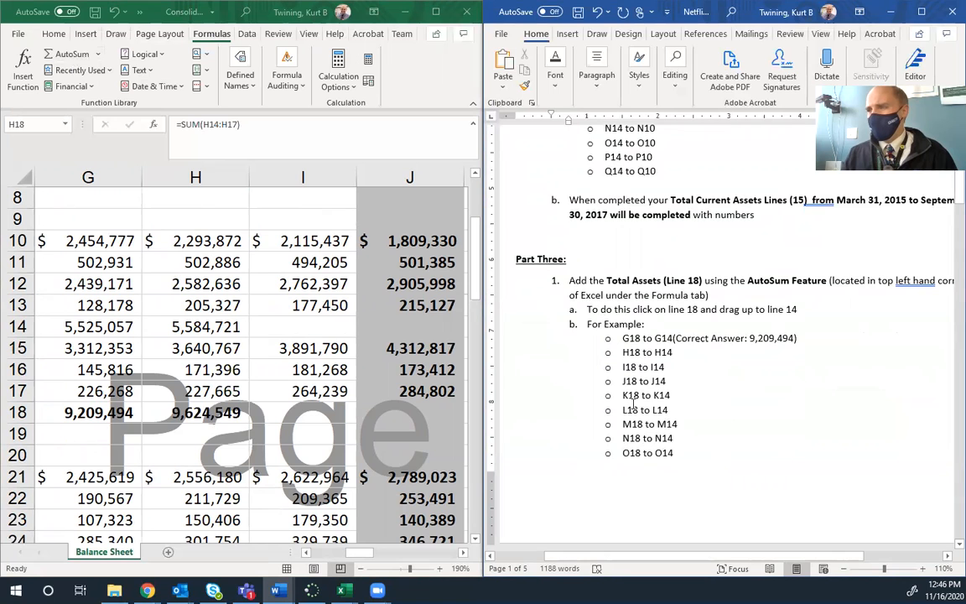
scroll(632, 454, "down", 6)
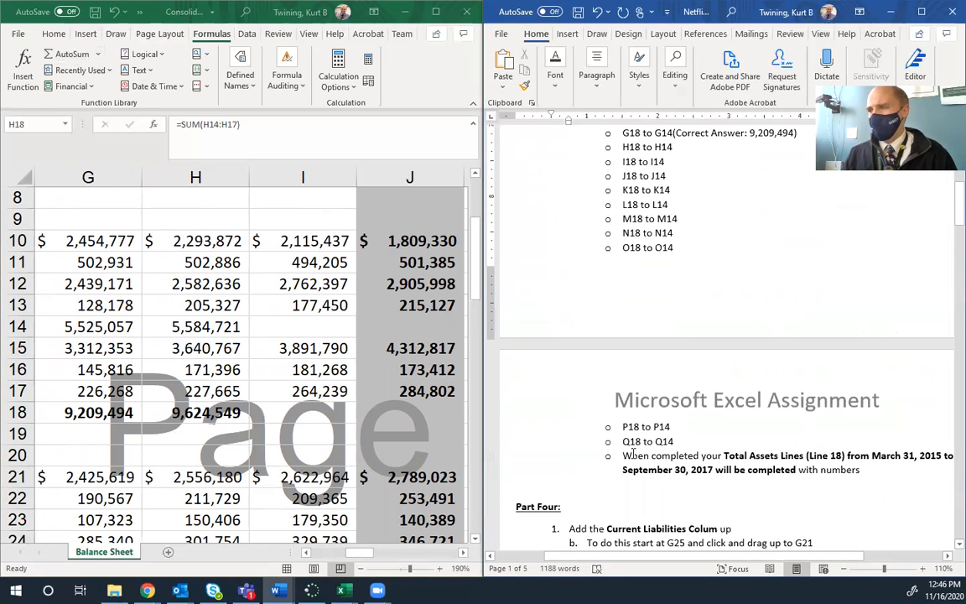
scroll(654, 419, "down", 7)
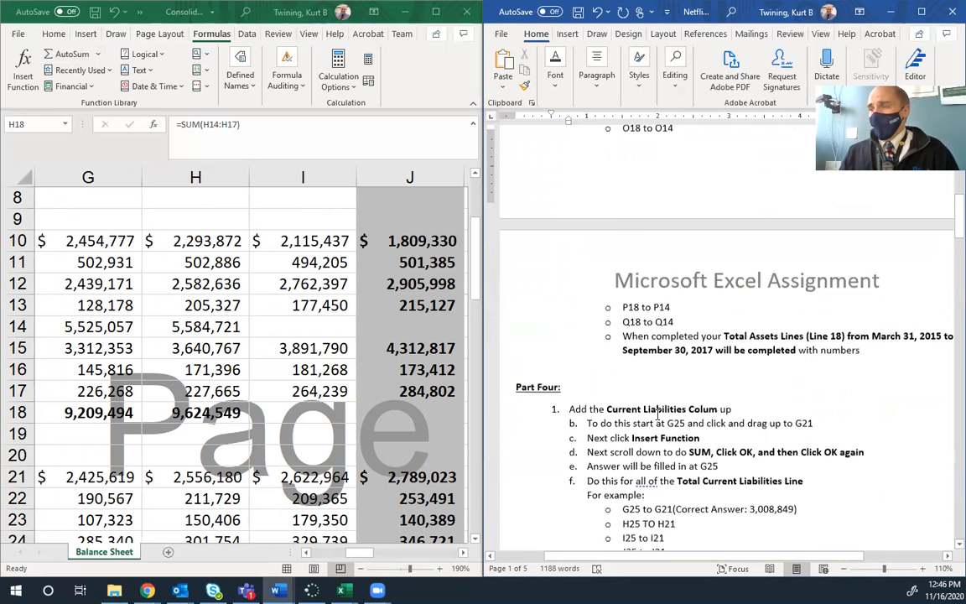
scroll(663, 403, "down", 1)
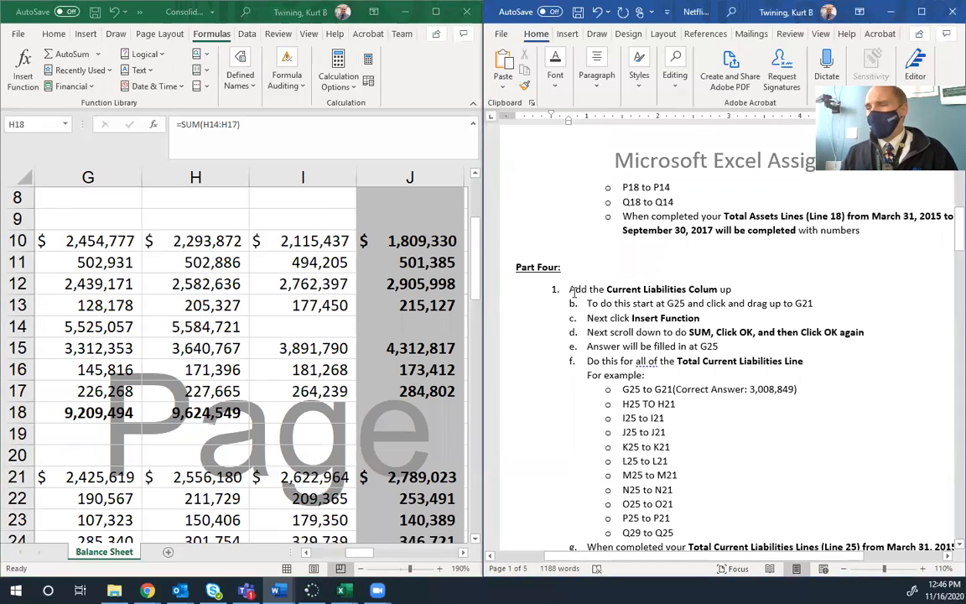
left_click_drag(648, 289, 705, 295)
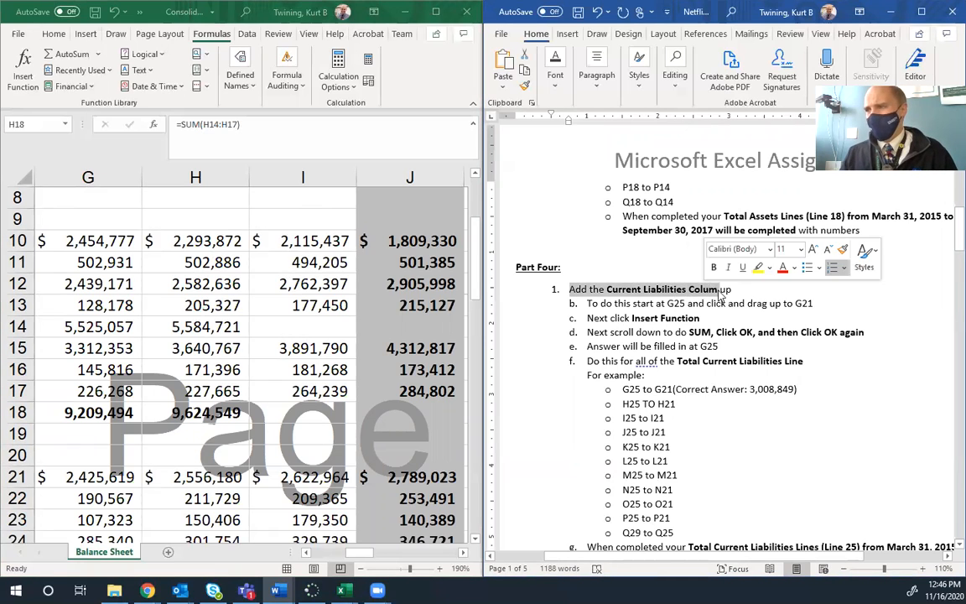
In the Excel balance sheet, total the March 31, 2015 current liabilities in G25 by inserting the SUM function over G21:G24
left_click(97, 471)
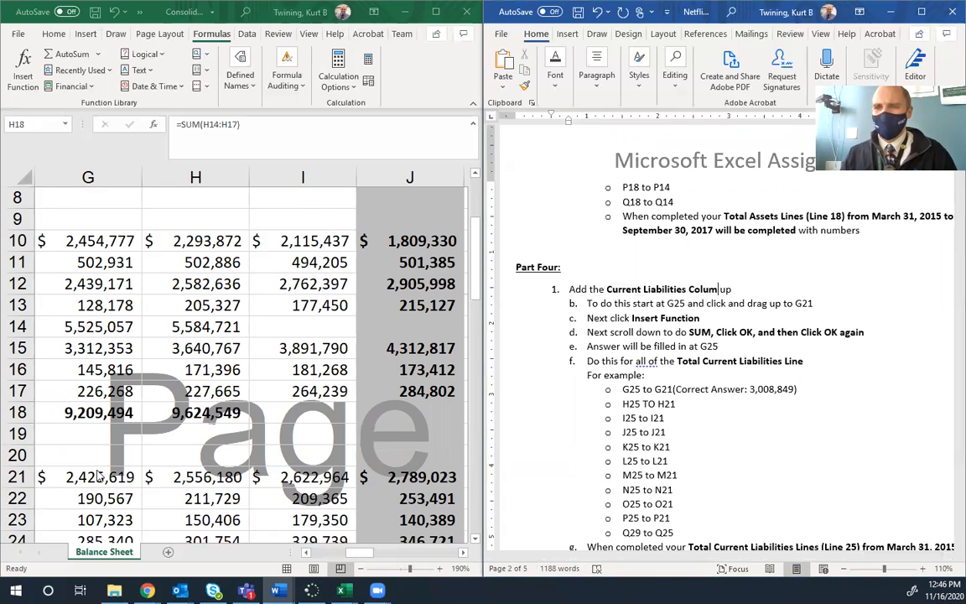
key("Home")
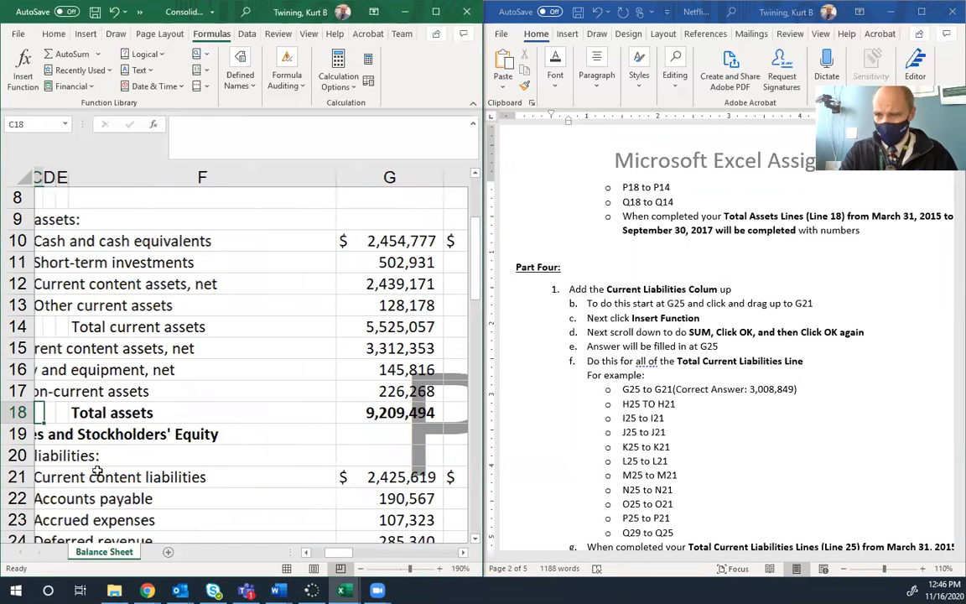
key("Down")
key("Down")
key("Down")
key("Up")
key("Down")
key("Down")
key("Down")
key("Down")
key("Down")
key("Down")
key("Right")
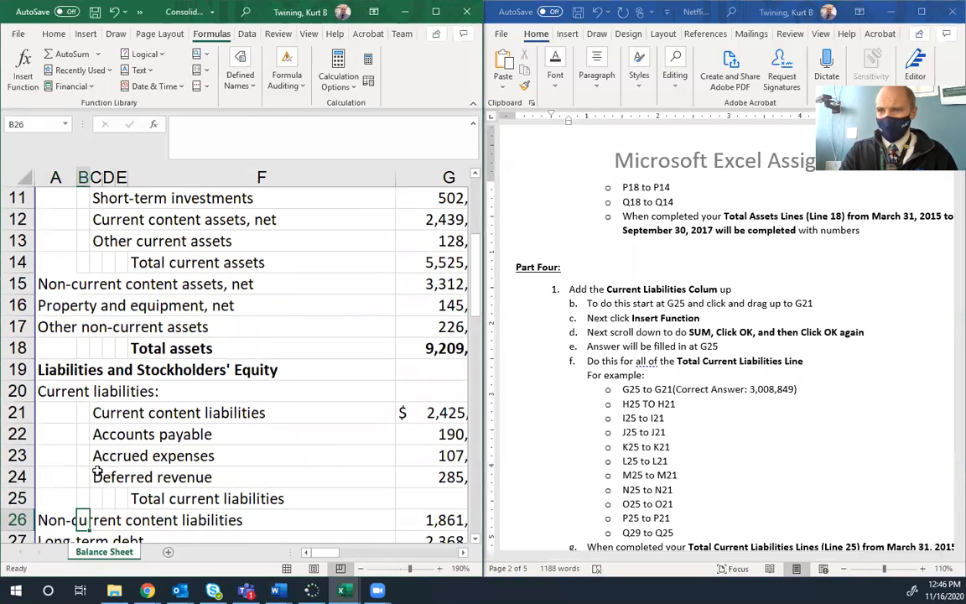
key("Up")
key("Right")
key("Right")
key("Right")
key("Right")
key("Right")
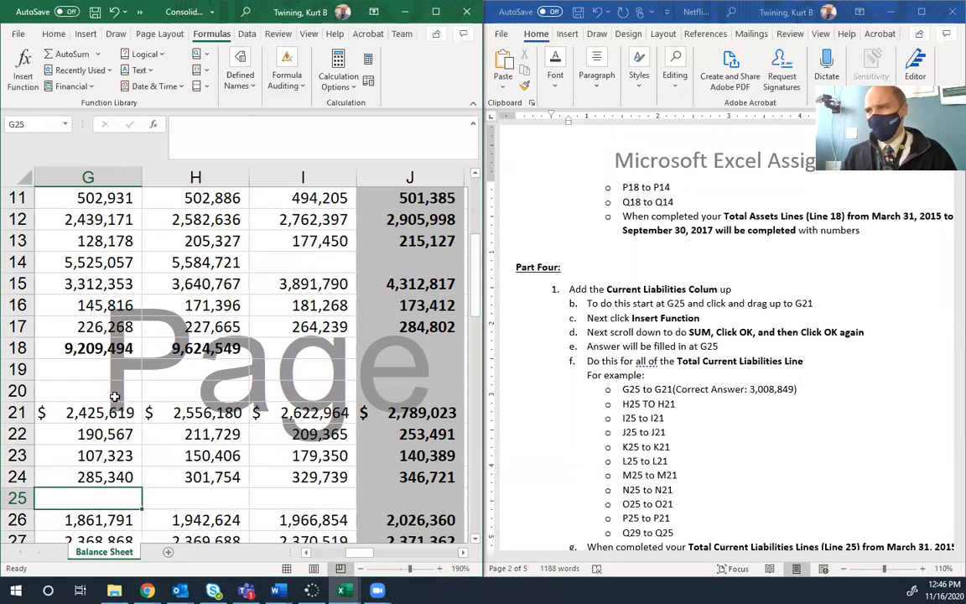
left_click_drag(67, 497, 98, 408)
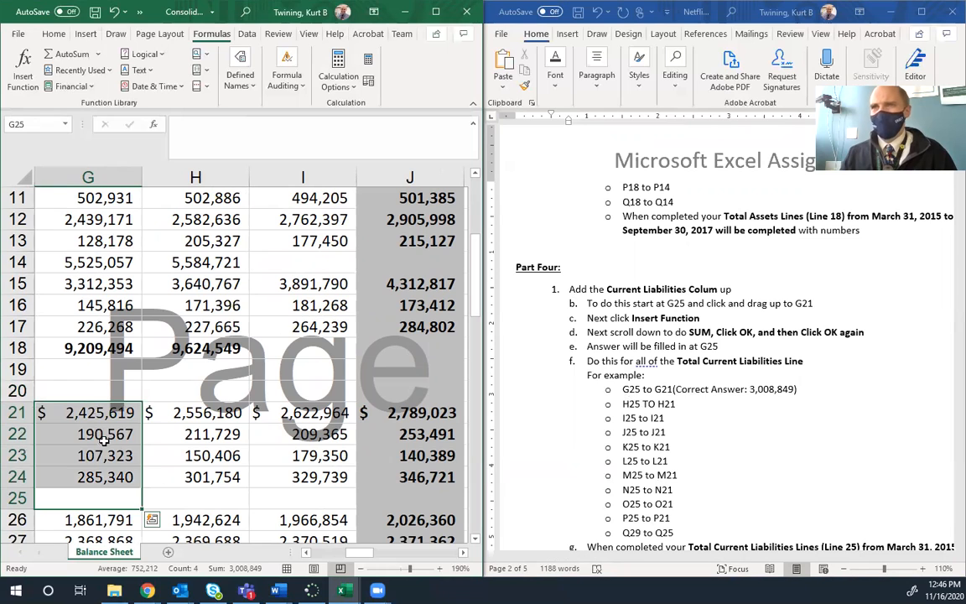
left_click(152, 124)
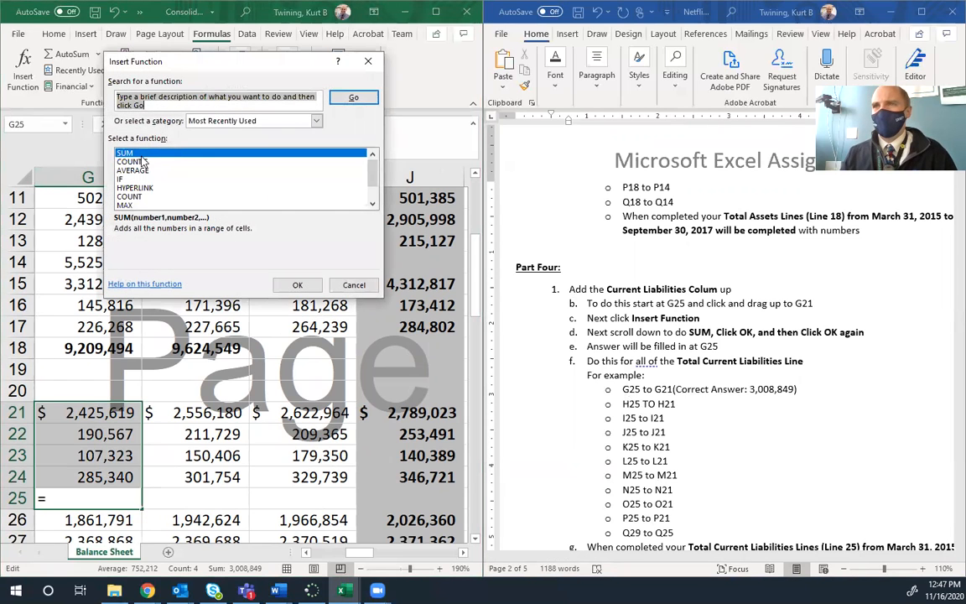
left_click(297, 284)
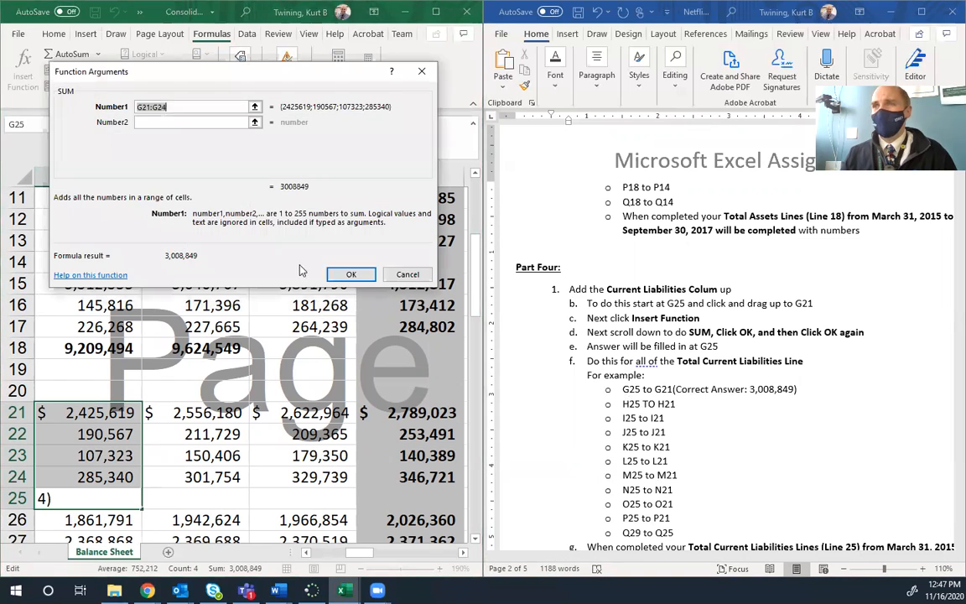
left_click(351, 276)
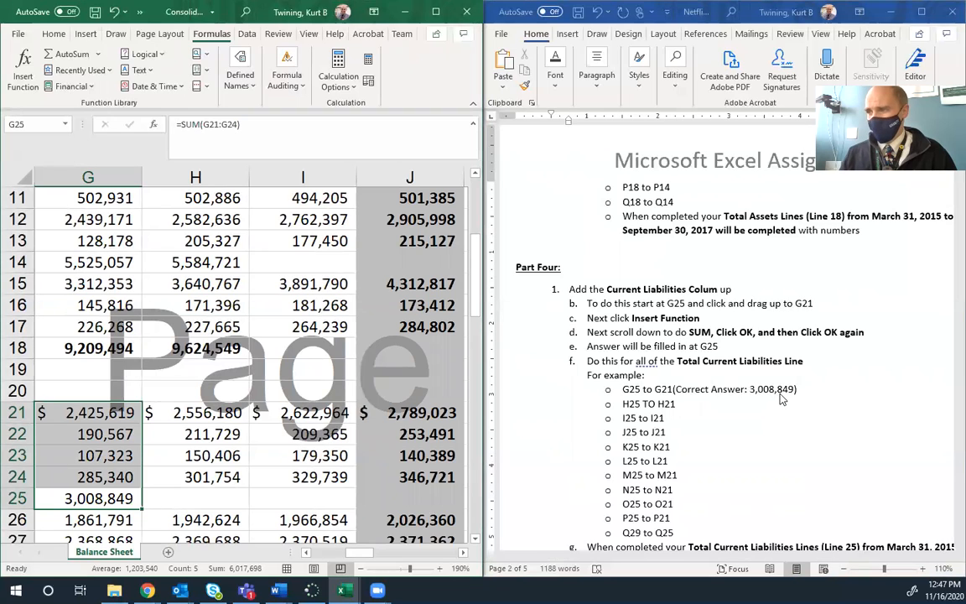
Total the June 30, 2015 current liabilities in H25 by inserting the SUM function over H21:H24
left_click(228, 502)
left_click_drag(230, 496, 219, 410)
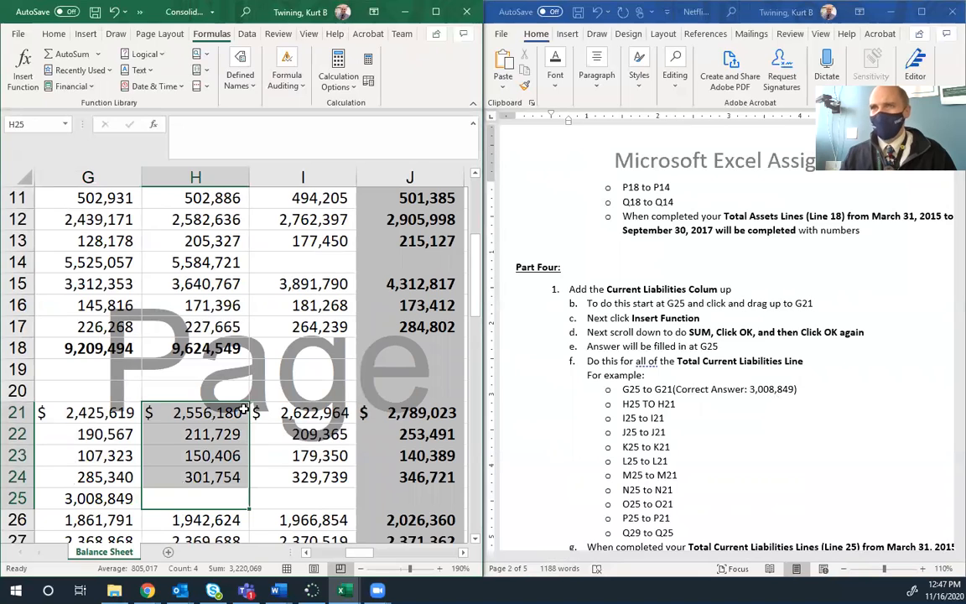
left_click(153, 126)
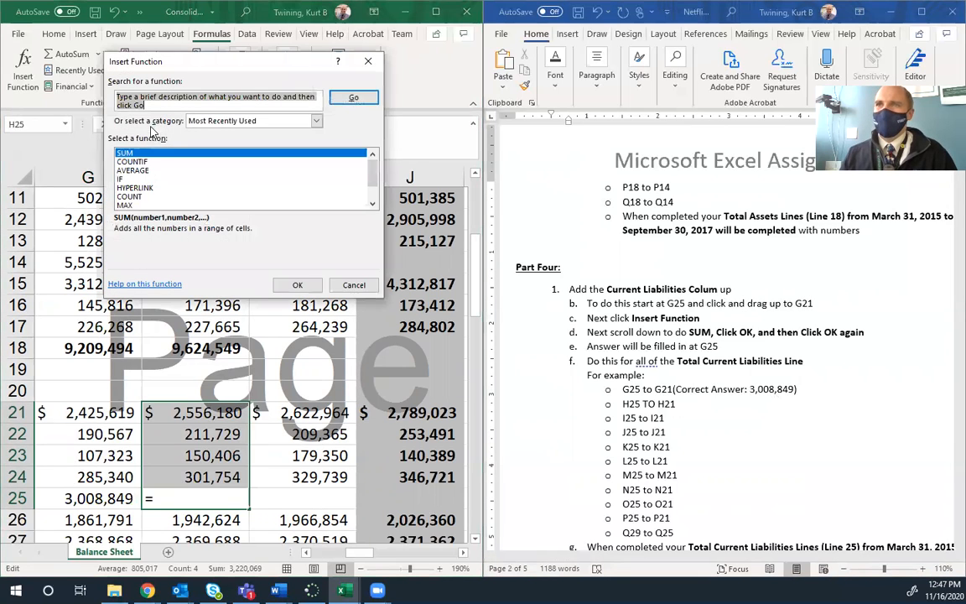
left_click(297, 284)
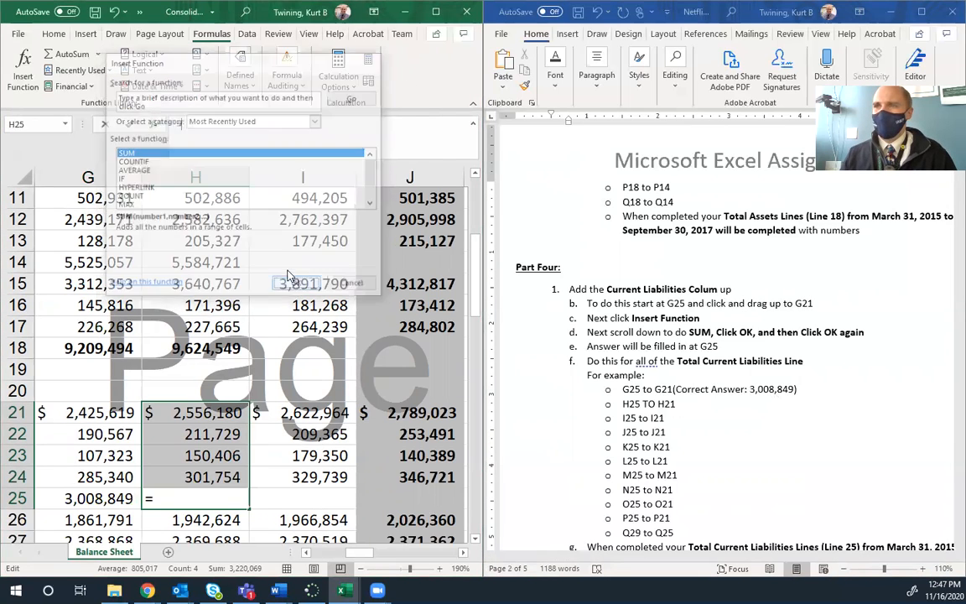
left_click(347, 276)
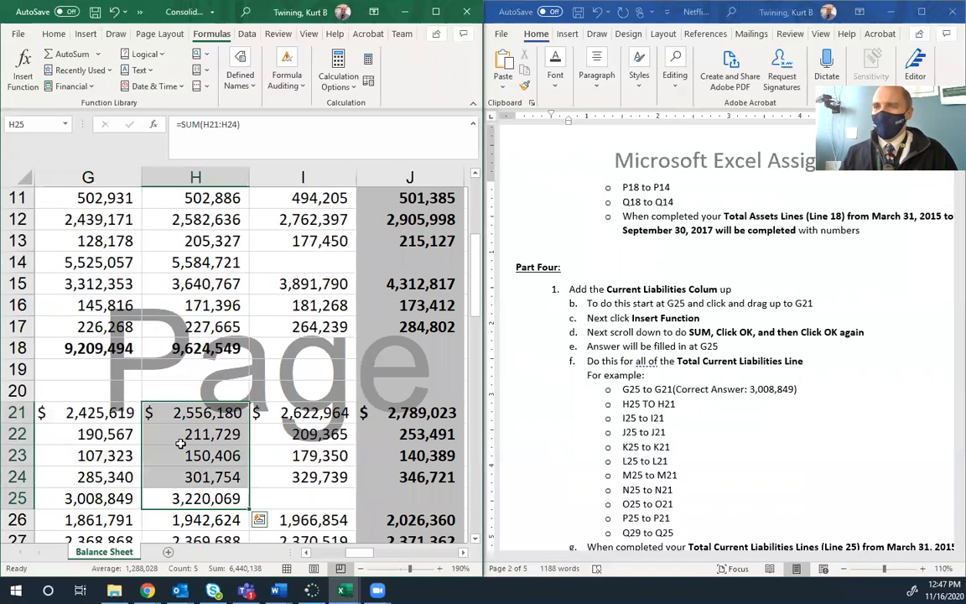
Review the asset total formulas in G18 and G14, and read on in the Word assignment to the Part Five instruction on Total Liabilities
scroll(602, 441, "down", 5)
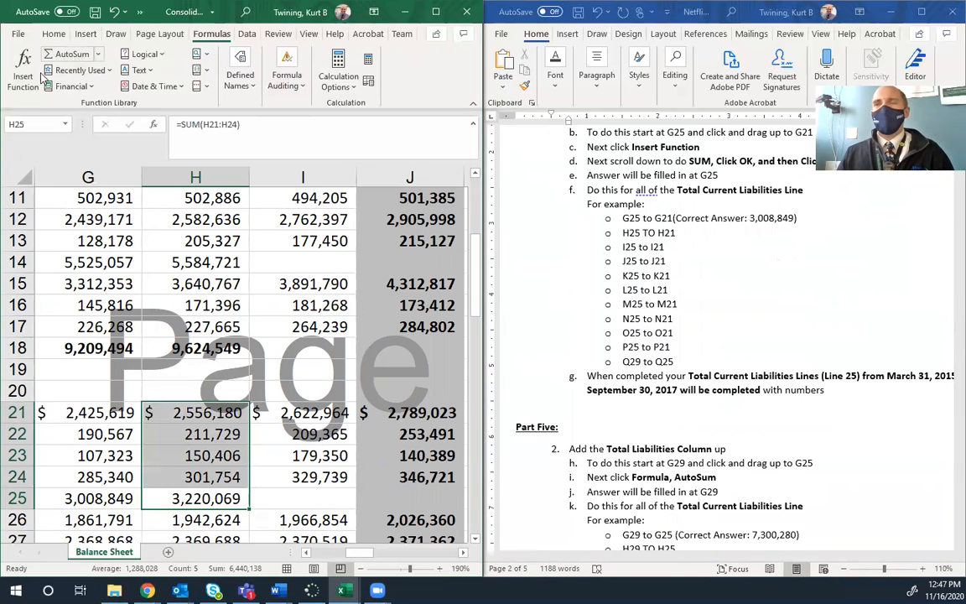
left_click(100, 346)
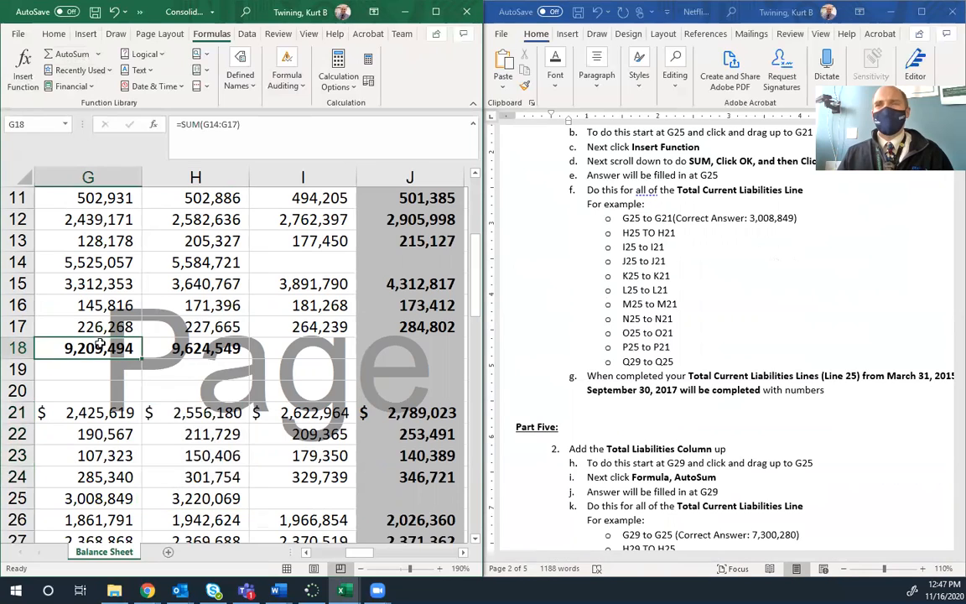
left_click(84, 263)
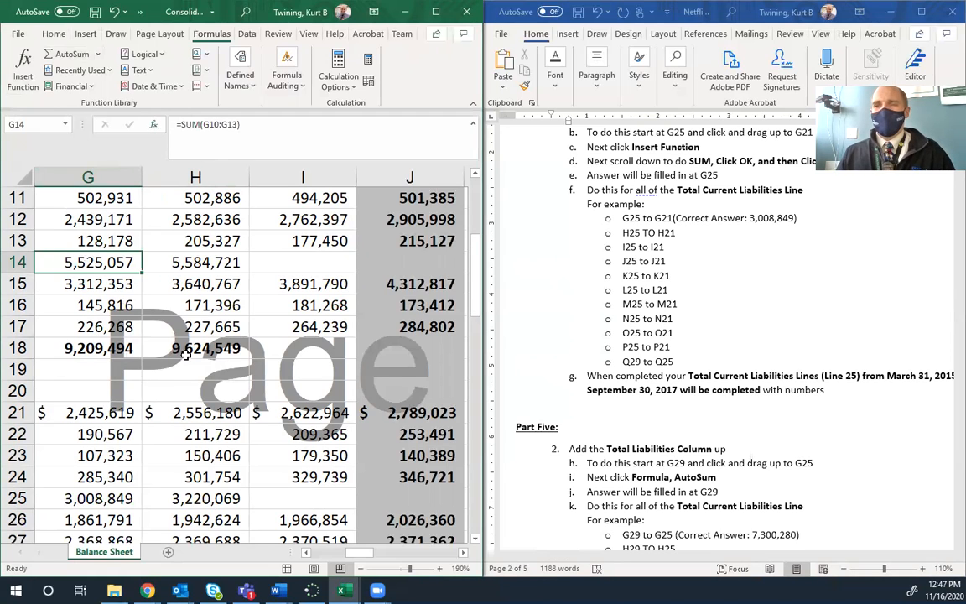
scroll(181, 354, "down", 4)
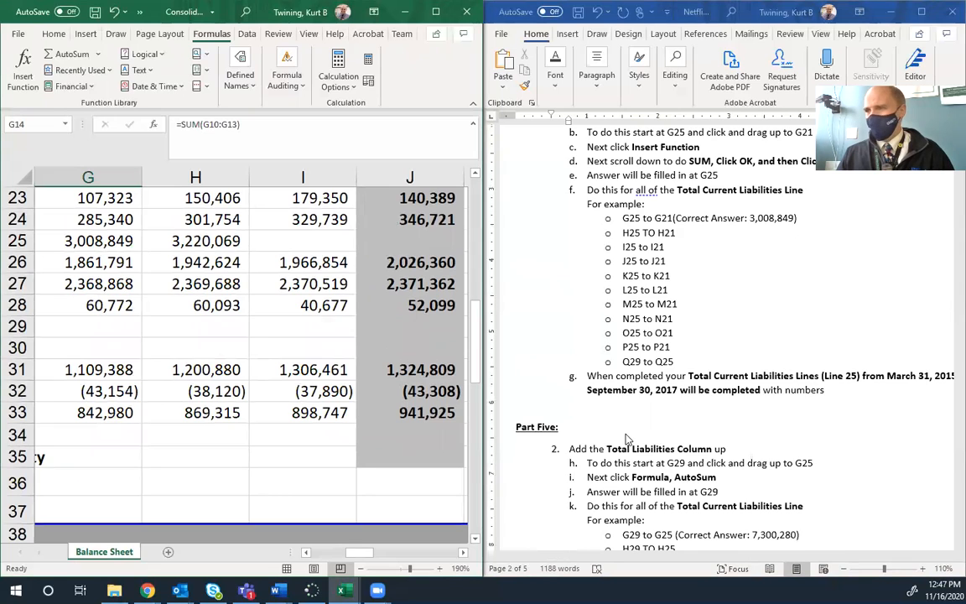
scroll(627, 439, "down", 3)
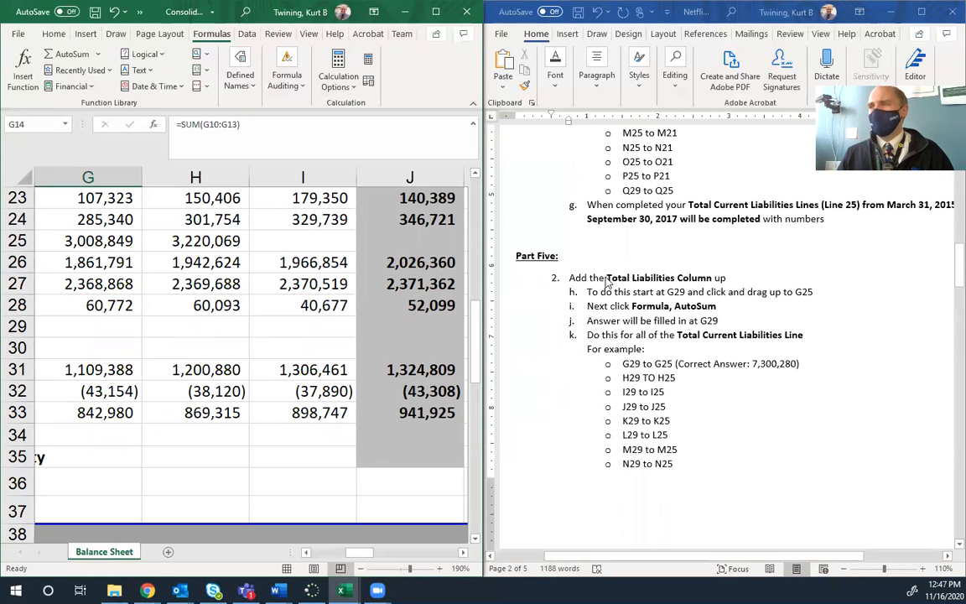
left_click(607, 282)
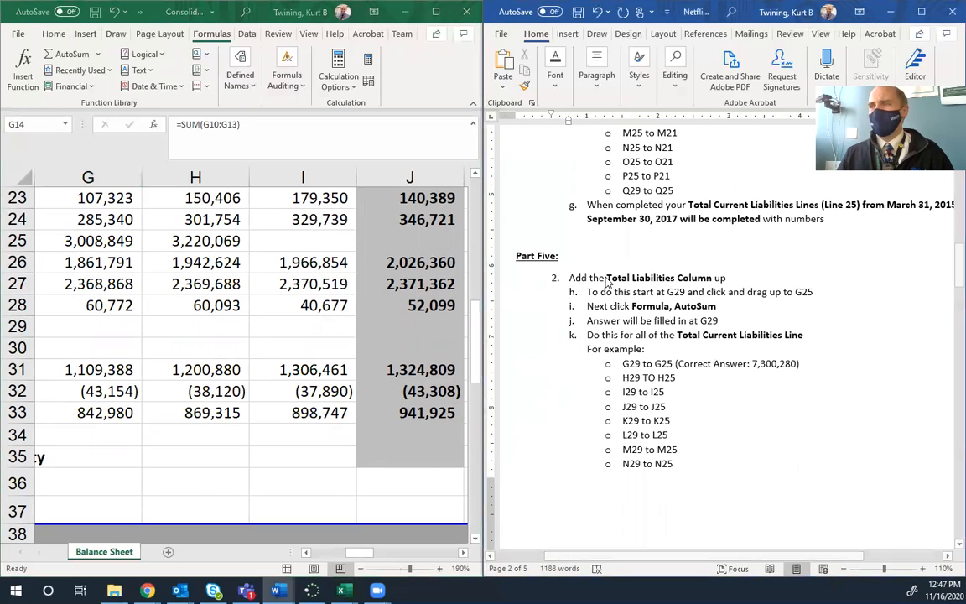
In the Excel balance sheet, total the March 31, 2015 Total liabilities in G29 by applying AutoSum to G25:G28
left_click(102, 329)
key("Left")
key("Left")
key("Left")
key("Left")
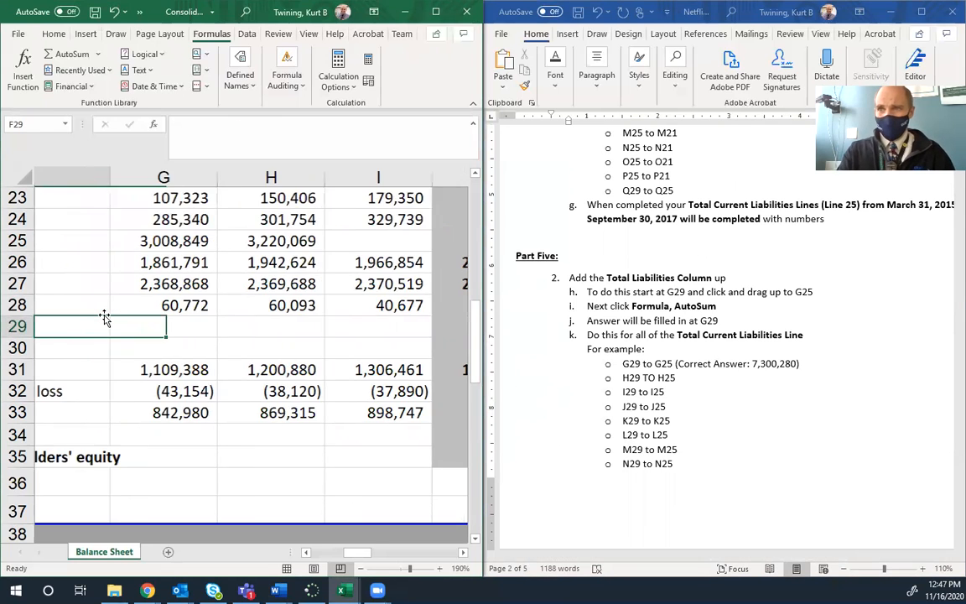
key("Up")
key("Up")
key("Up")
key("Up")
key("Up")
key("Down")
key("Down")
key("Down")
key("Down")
key("Down")
key("Right")
key("Right")
key("Right")
key("Right")
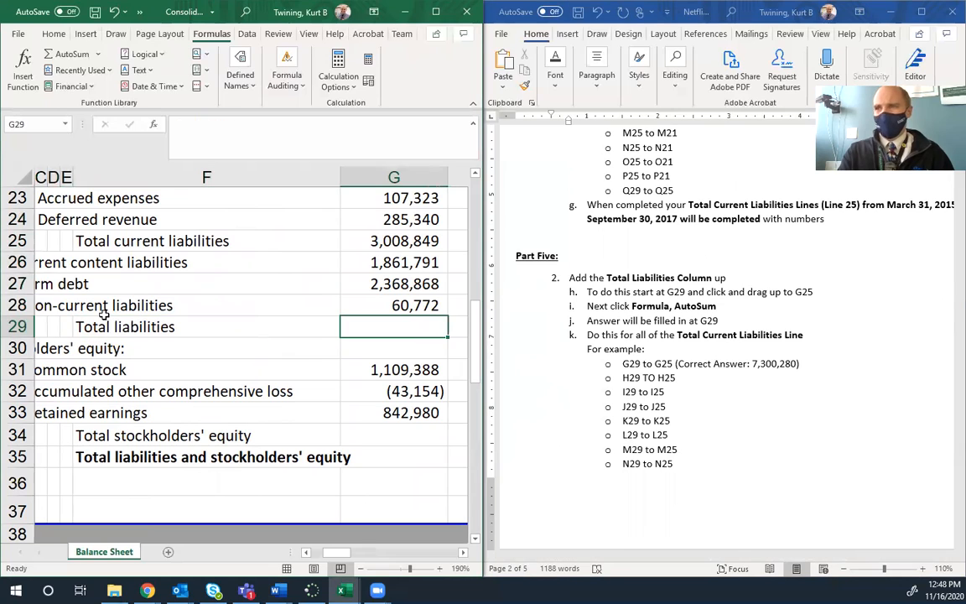
left_click_drag(390, 322, 395, 242)
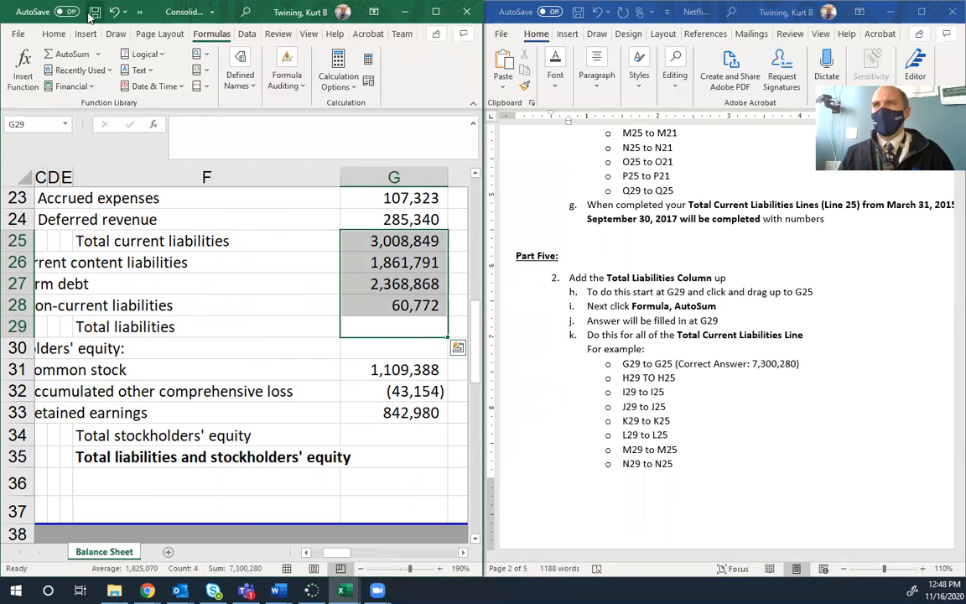
left_click(70, 53)
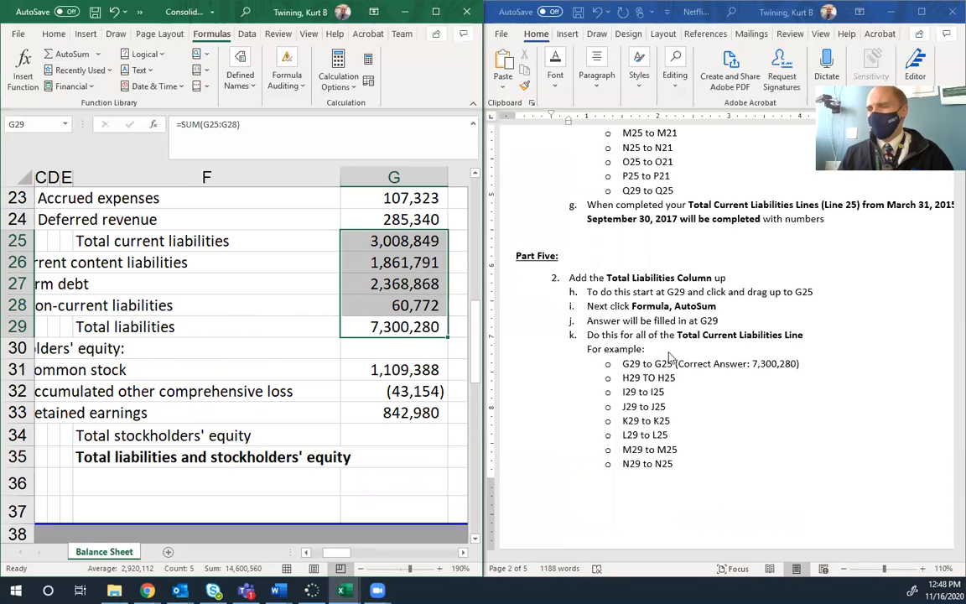
Total the June 30, 2015 liabilities in H29 by applying AutoSum to H25:H28
left_click(395, 330)
scroll(396, 330, "right", 3)
left_click_drag(227, 329, 241, 248)
left_click(67, 54)
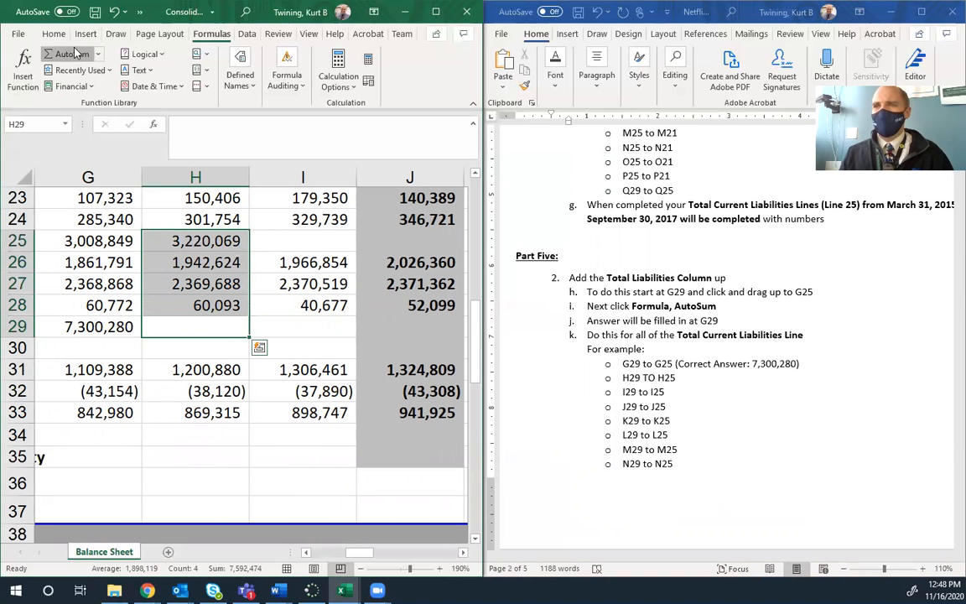
left_click(193, 326)
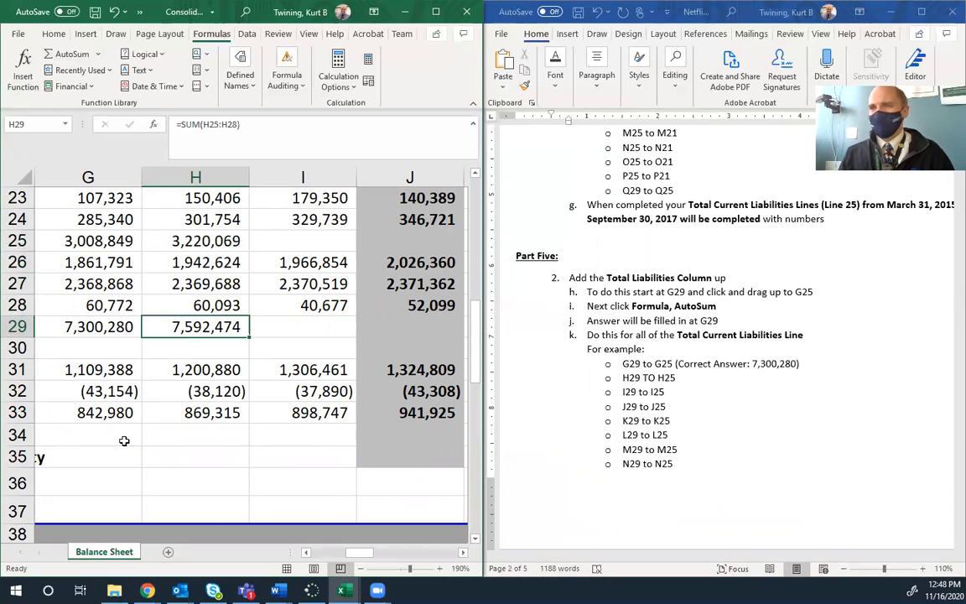
Following Part Six of the Word assignment, total the March 31, 2015 stockholders' equity in G34 of the Excel sheet by applying AutoSum to G31:G33
left_click(112, 406)
left_click(633, 408)
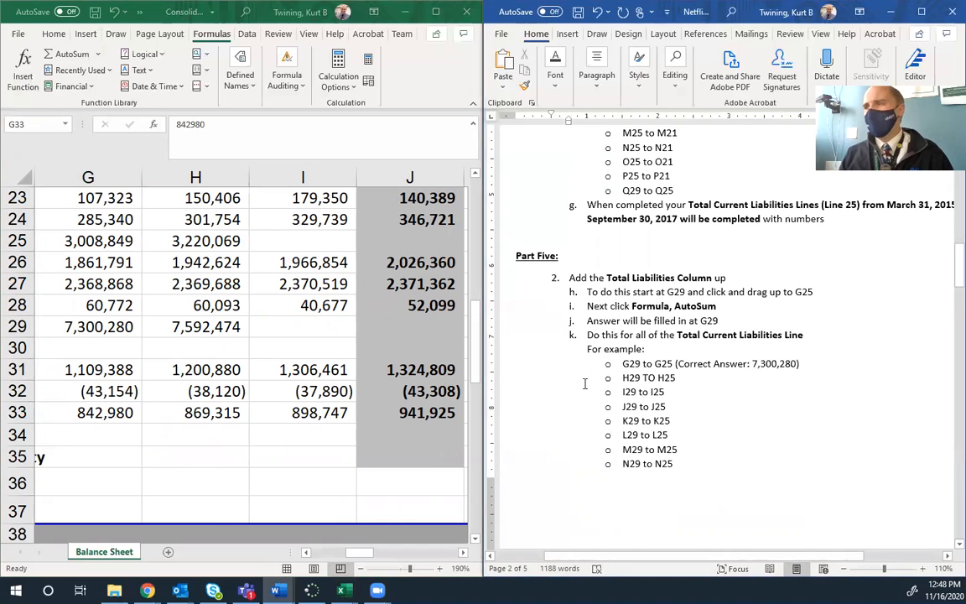
scroll(584, 383, "down", 8)
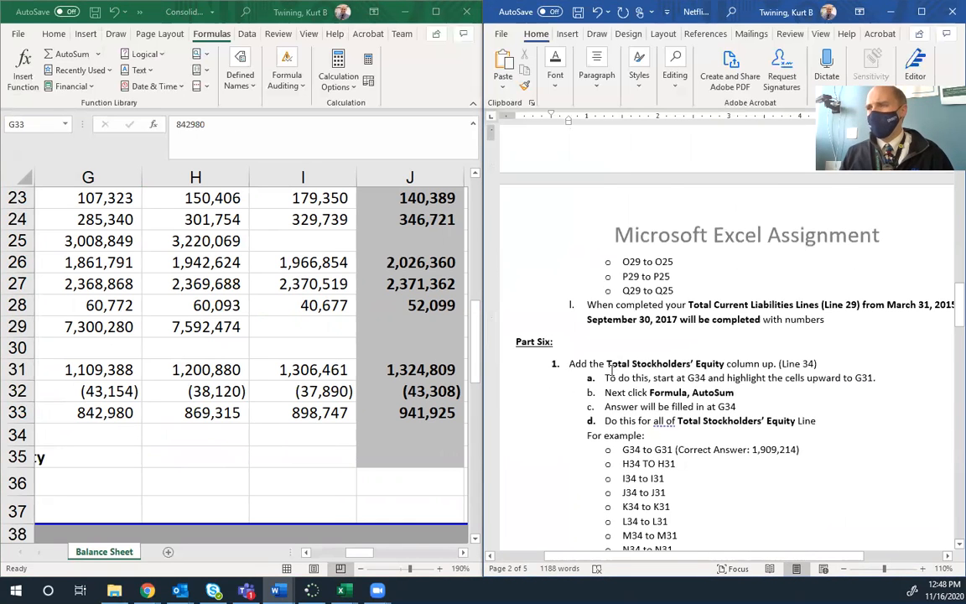
scroll(611, 370, "down", 3)
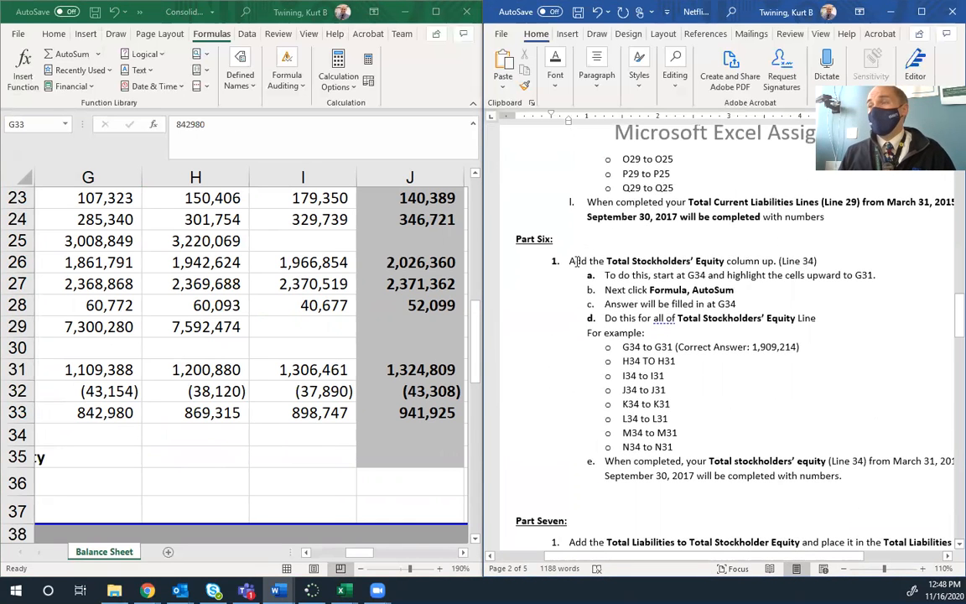
left_click(577, 260)
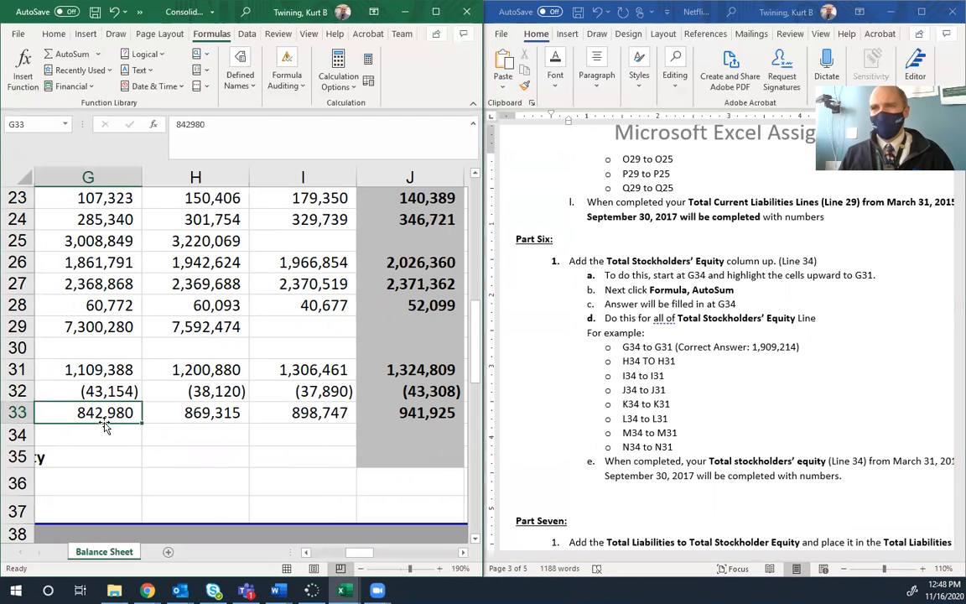
scroll(103, 423, "down", 1)
left_click(96, 371)
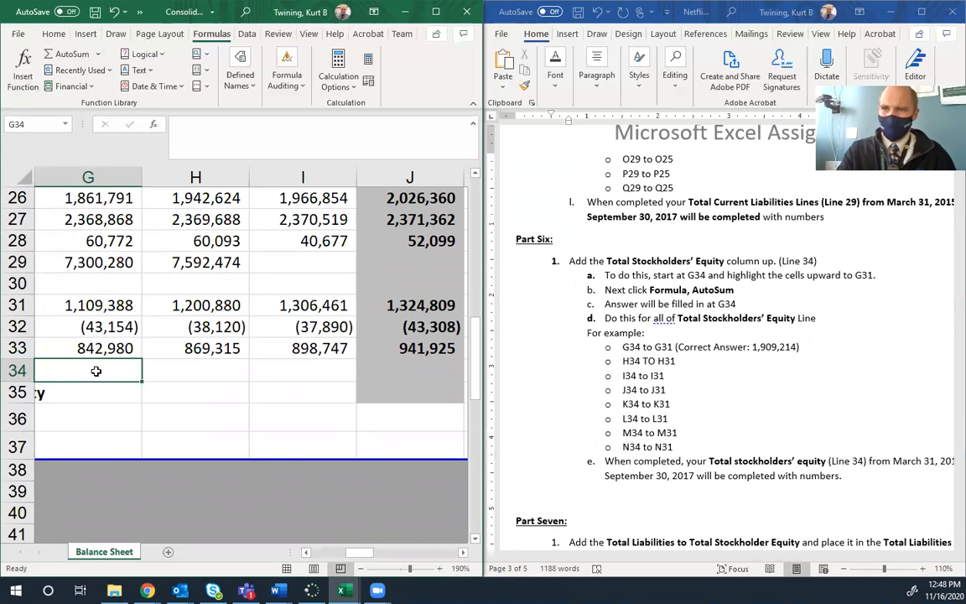
key("Left")
key("Left")
key("Left")
key("Left")
key("Left")
key("Left")
key("Right")
key("Right")
key("Right")
key("Right")
key("Right")
key("Right")
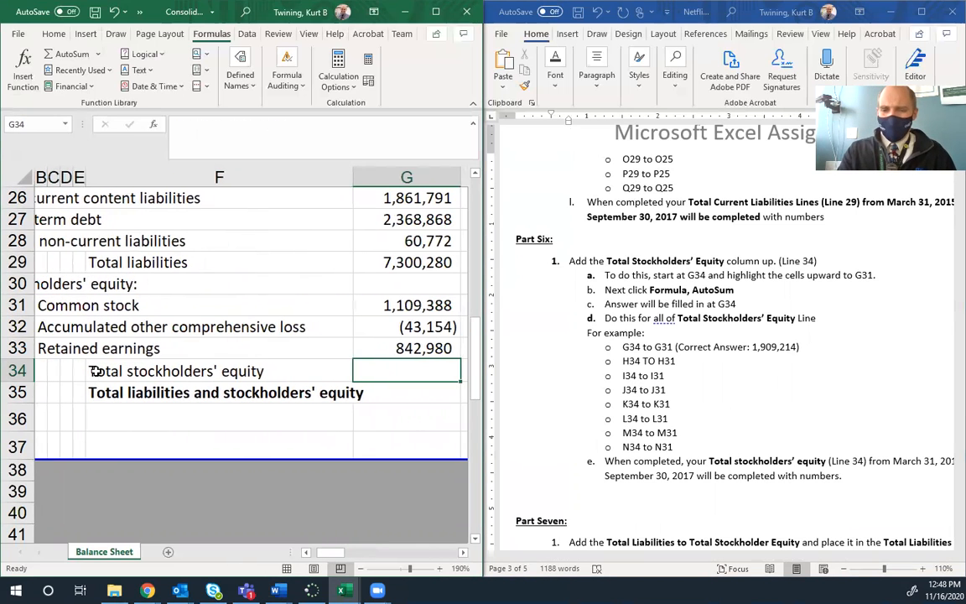
key("shift+Up")
key("shift+Up")
key("shift+Up")
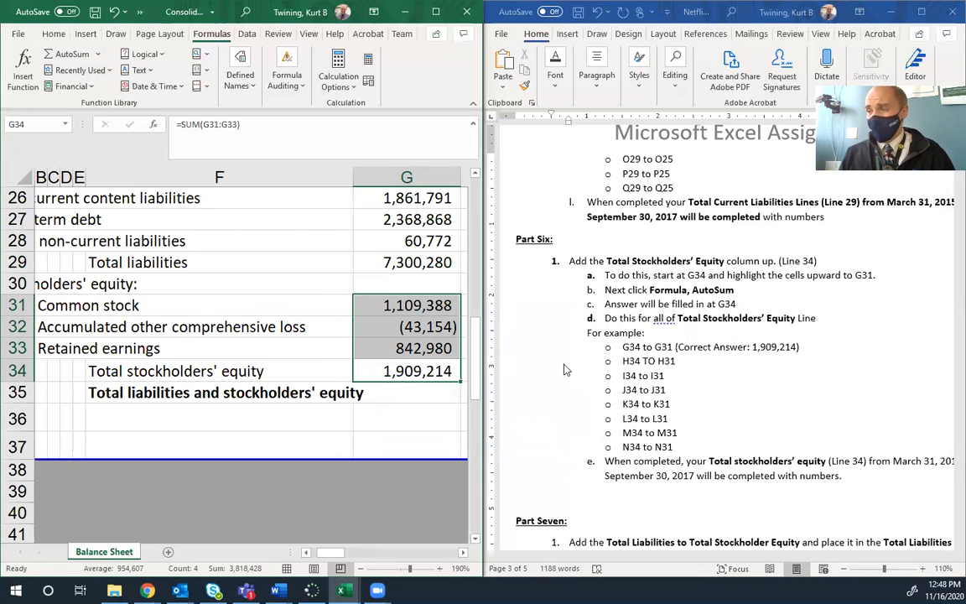
Total the June 30, 2015 stockholders' equity in H34 by applying AutoSum to H31:H33
left_click(424, 370)
key("Right")
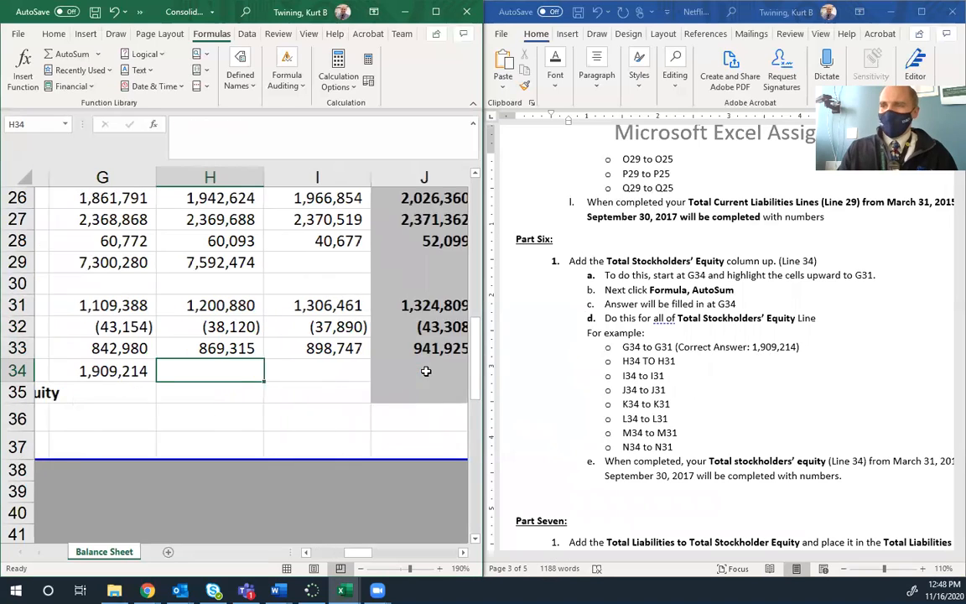
left_click_drag(207, 367, 210, 306)
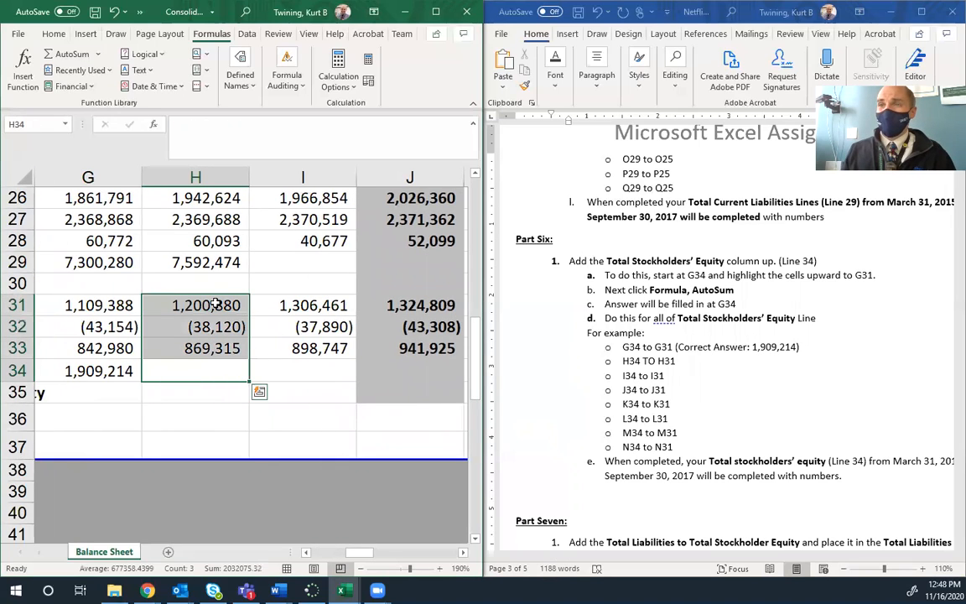
left_click(57, 55)
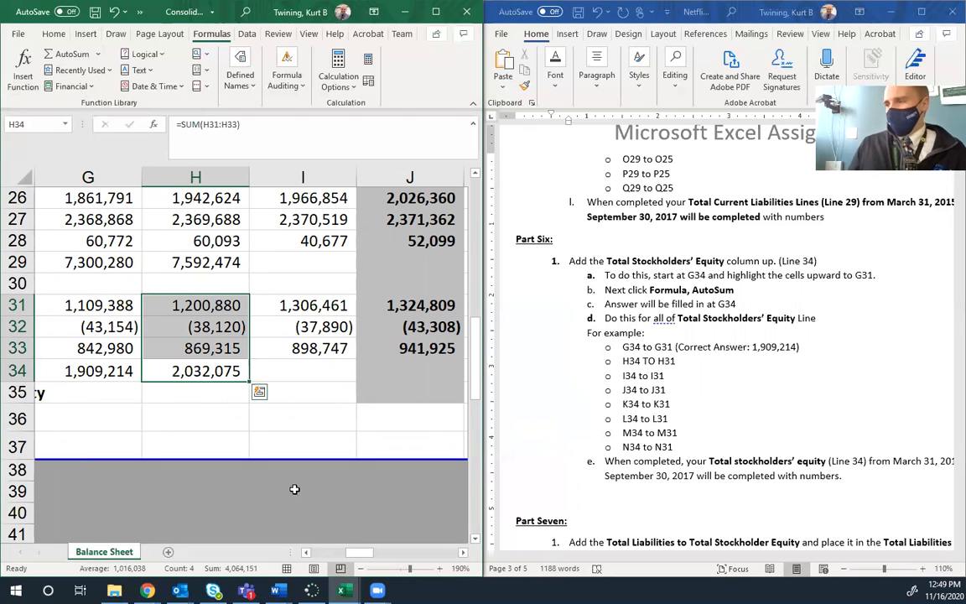
Read the Part Seven instruction in the Word assignment and examine the Total liabilities and Total stockholders' equity cells G29 and G34 in Excel
scroll(706, 495, "down", 2)
scroll(706, 494, "down", 2)
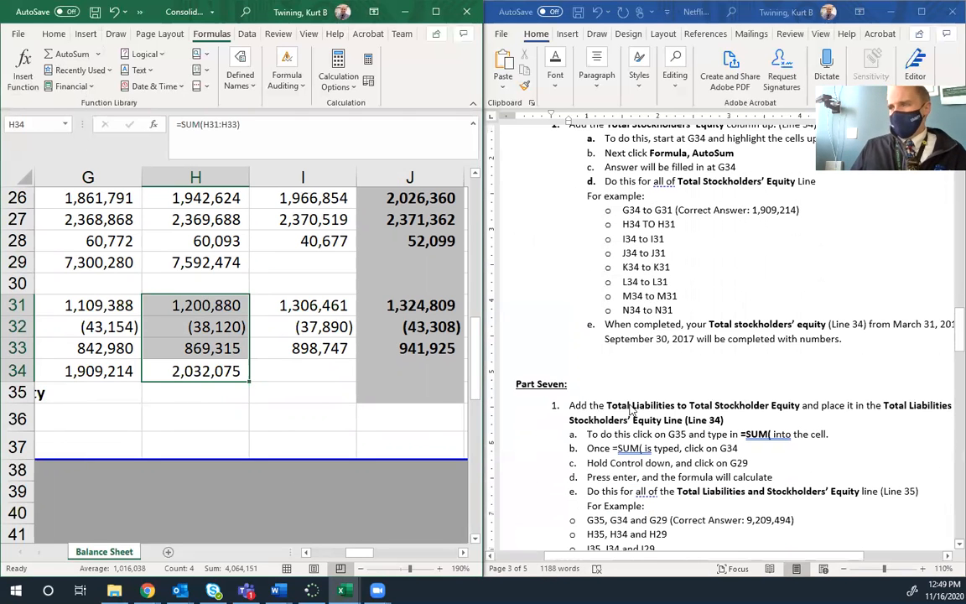
scroll(655, 369, "down", 3)
scroll(648, 354, "down", 1)
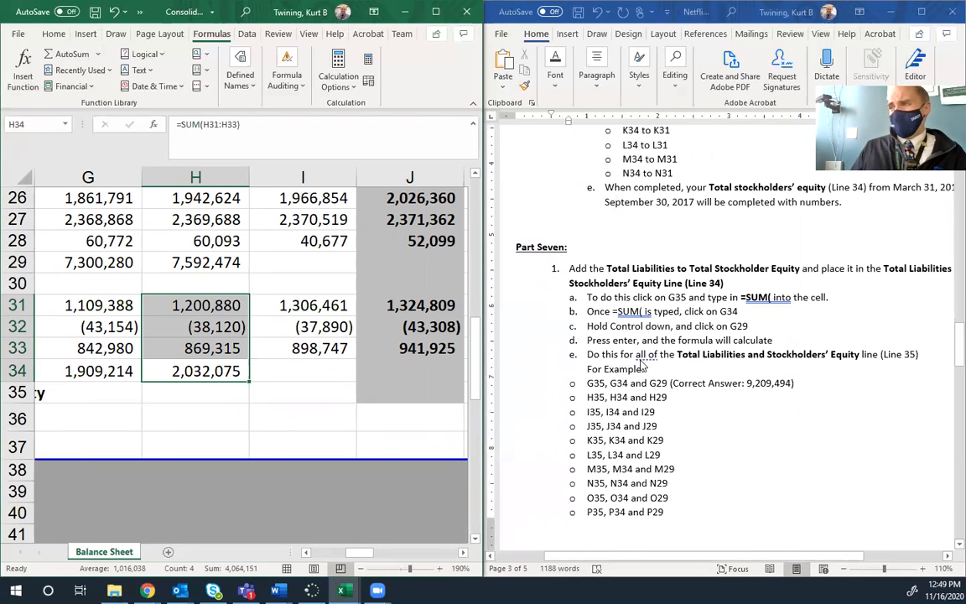
left_click(547, 268)
left_click(99, 357)
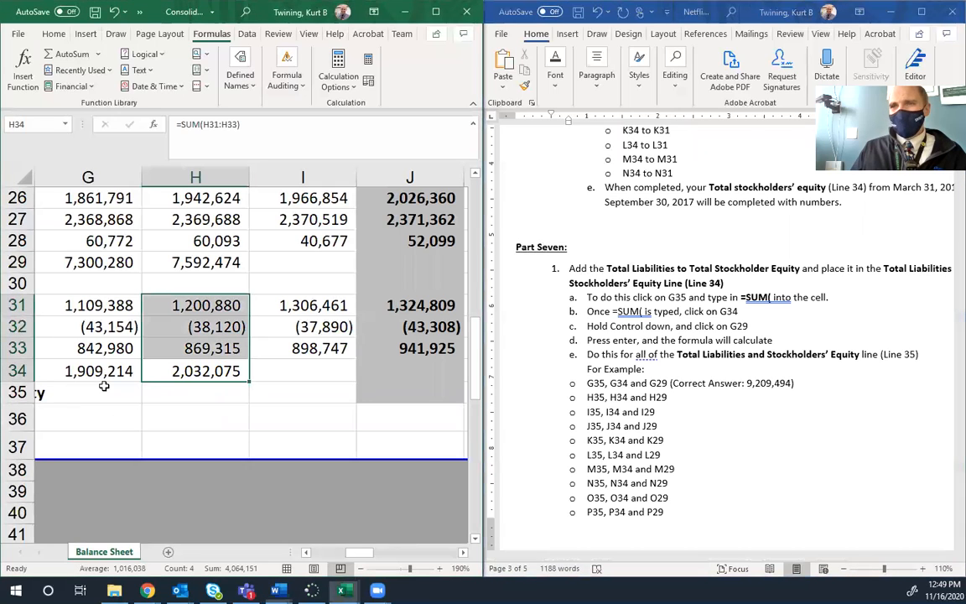
left_click(107, 387)
key("Left")
key("Left")
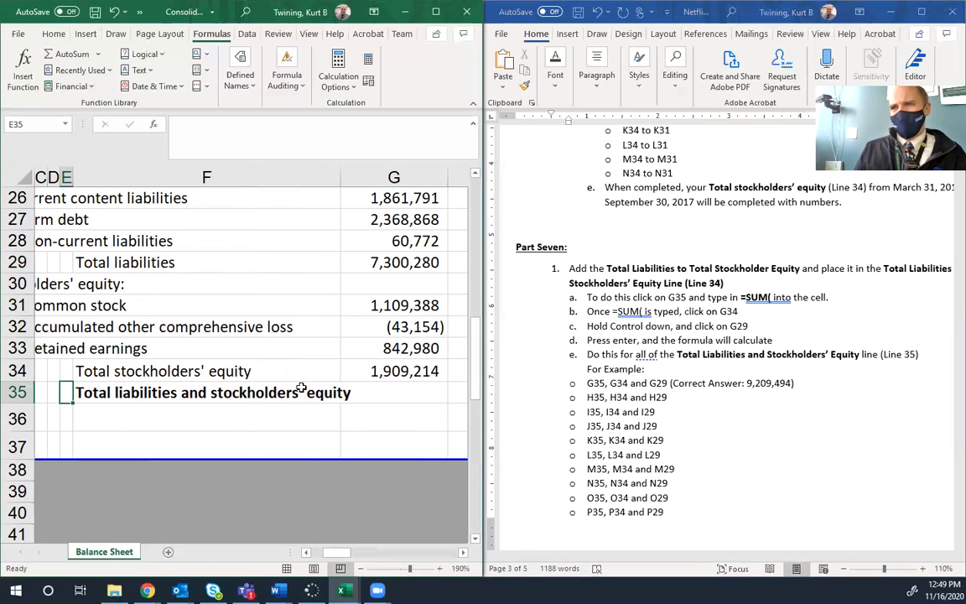
left_click(369, 263)
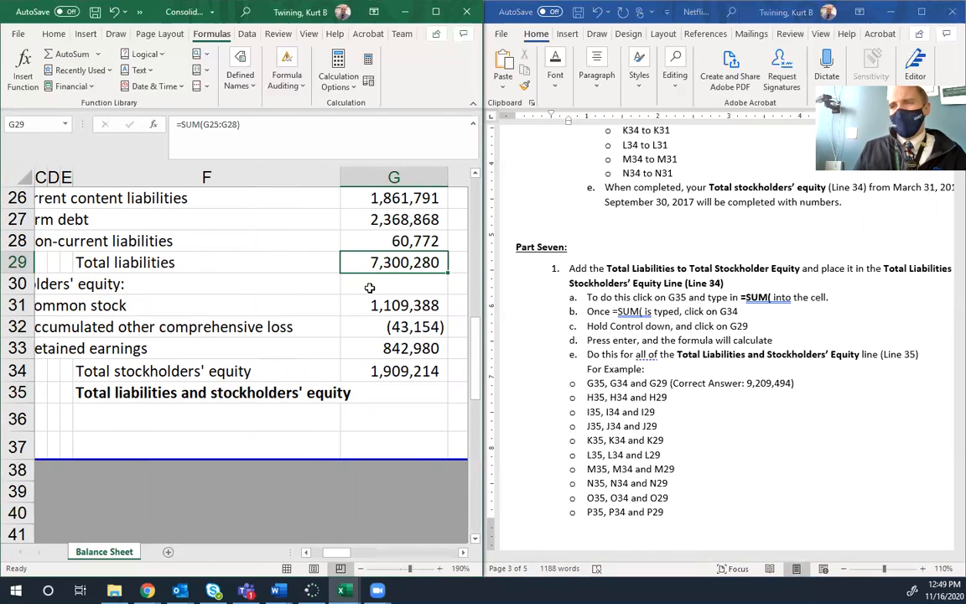
double_click(434, 371)
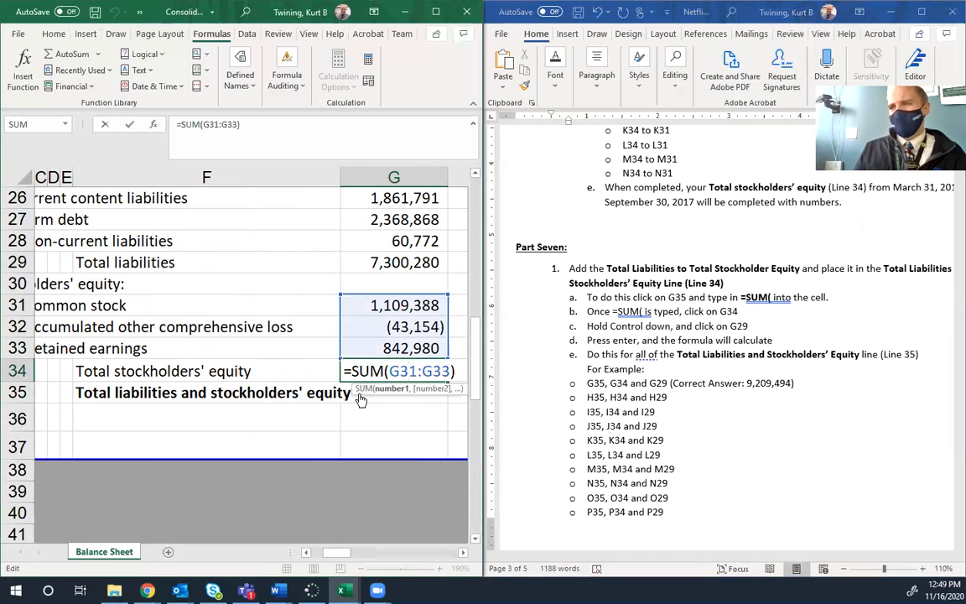
key("ctrl+Return")
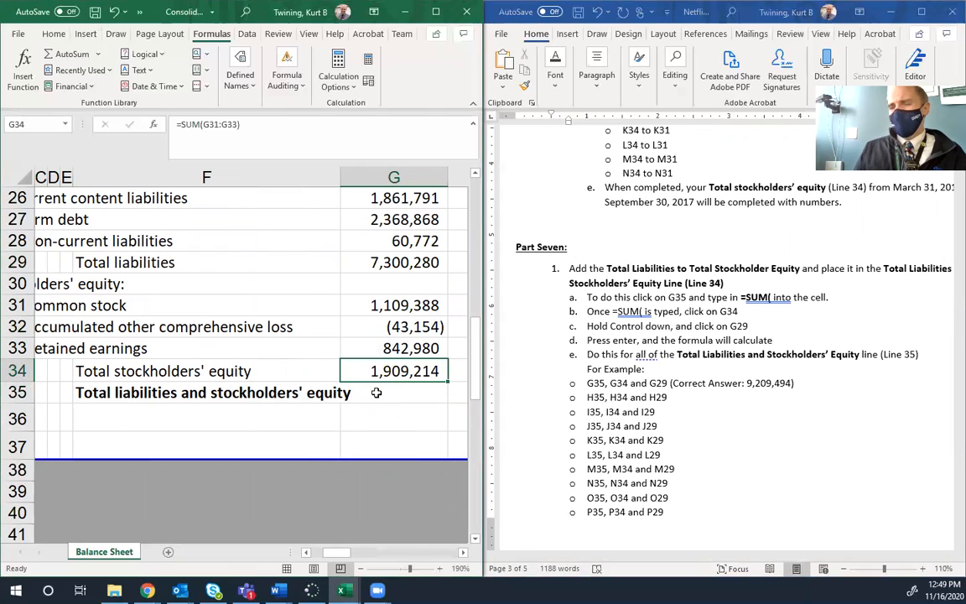
Total the March 31, 2015 liabilities and stockholders' equity in G35 with =SUM(G34,G29)
left_click(377, 392)
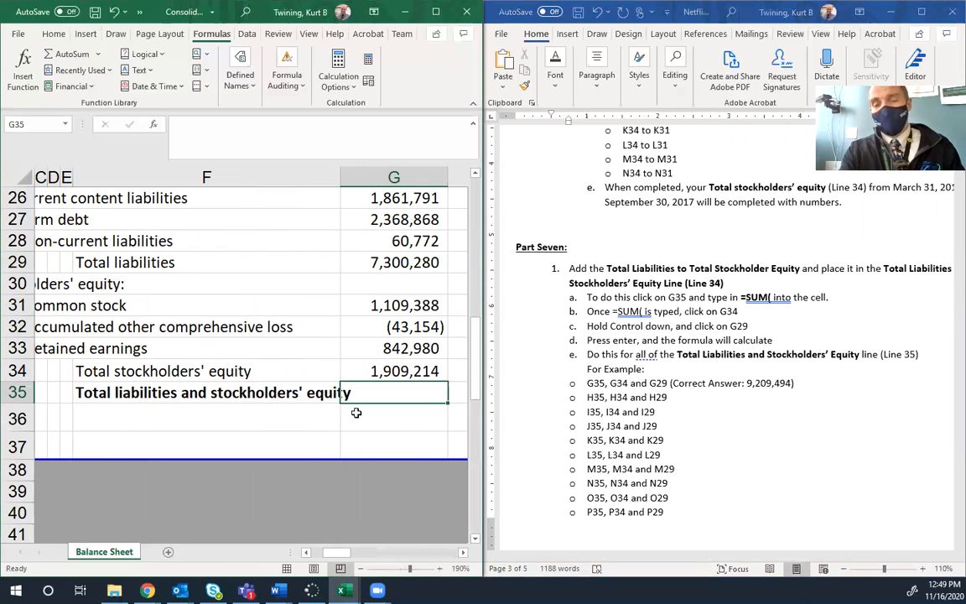
type("=")
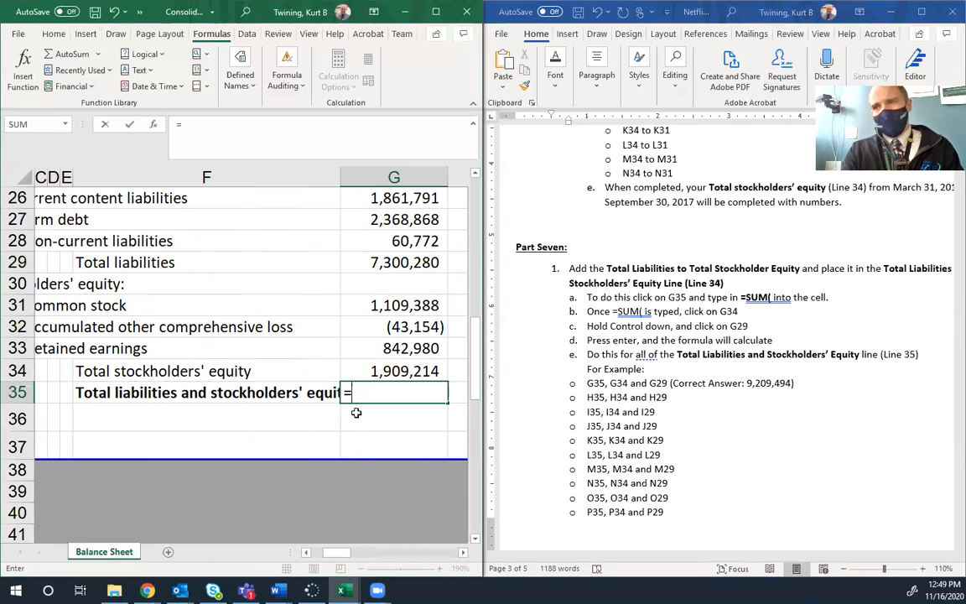
type("SUM")
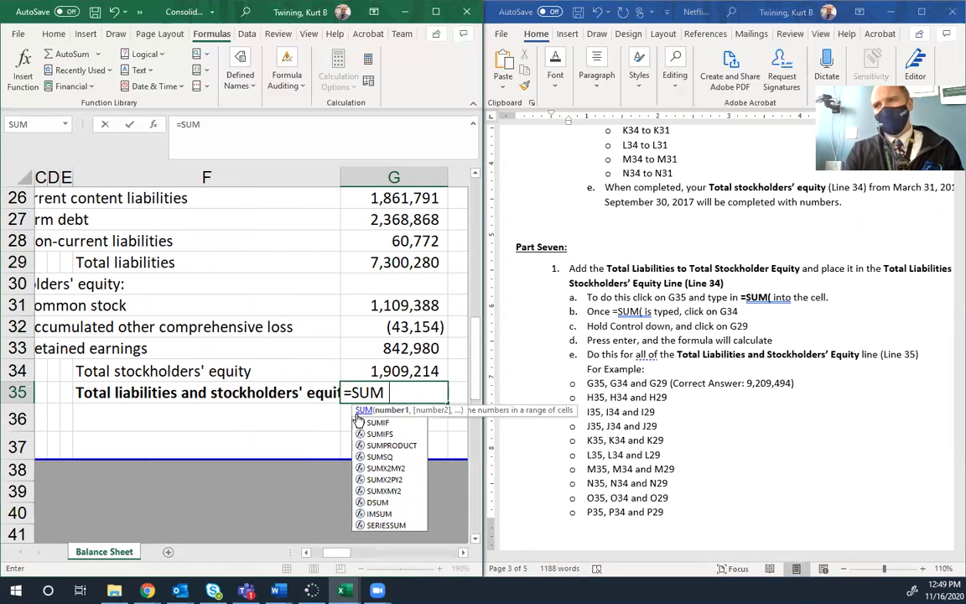
double_click(358, 412)
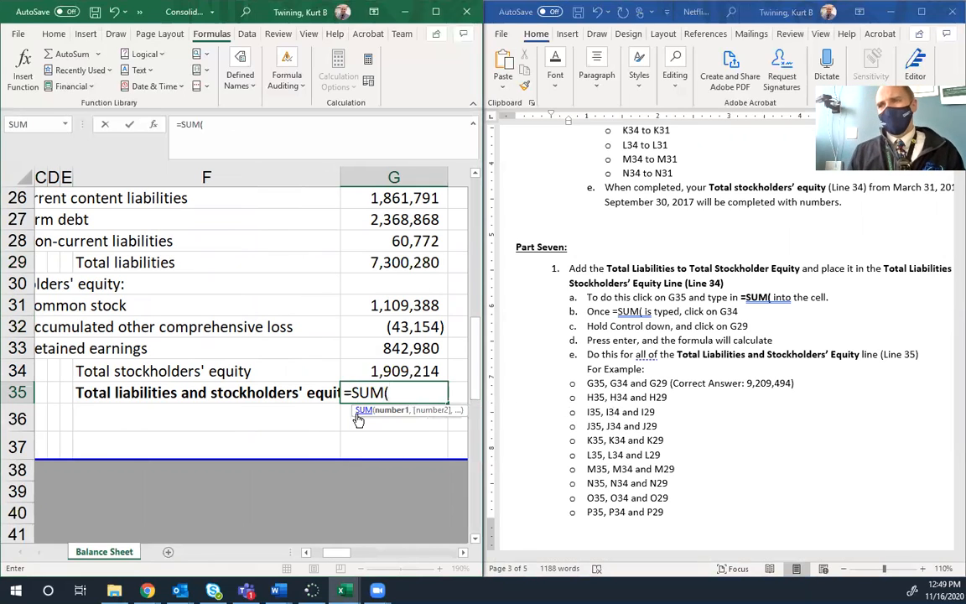
left_click(412, 369)
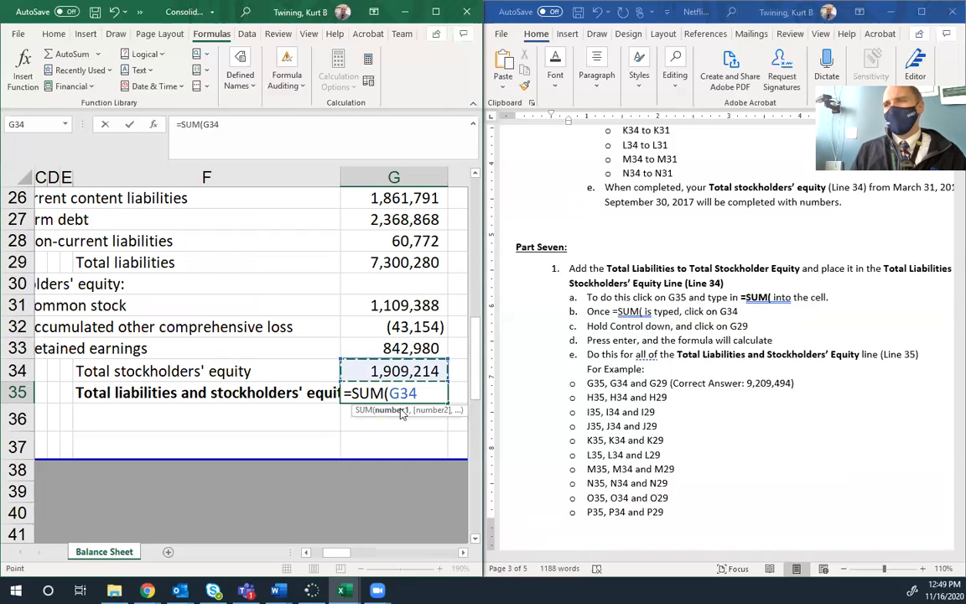
left_click(393, 262, "ctrl")
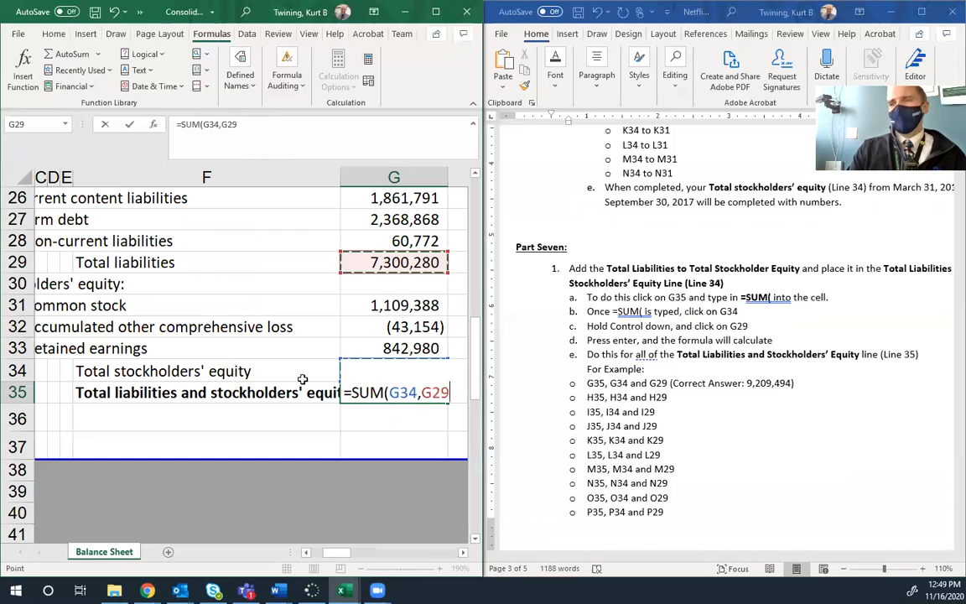
key("Return")
left_click(393, 392)
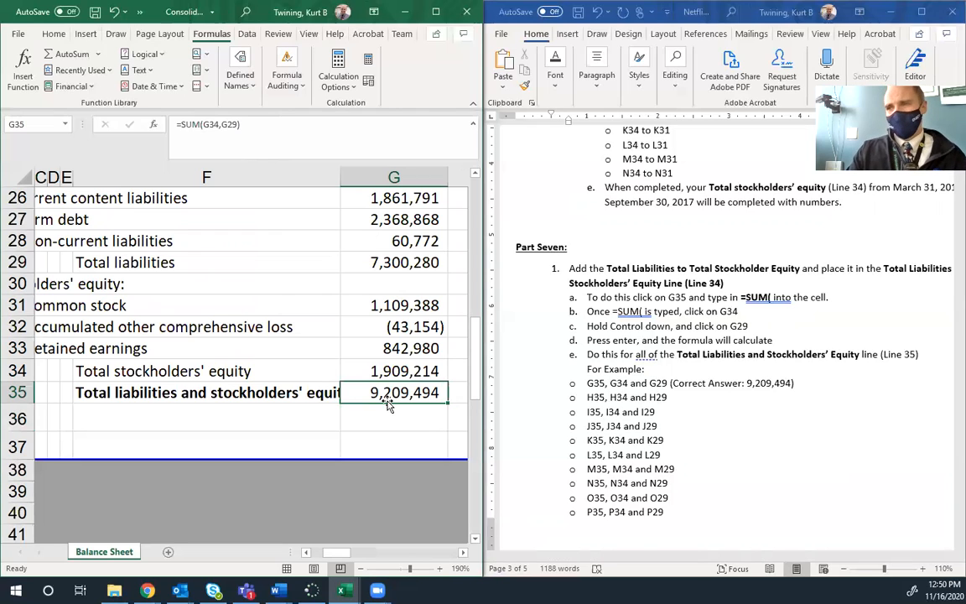
Total the June 30, 2015 liabilities and stockholders' equity in H35 with =SUM(H34,H29)
key("Right")
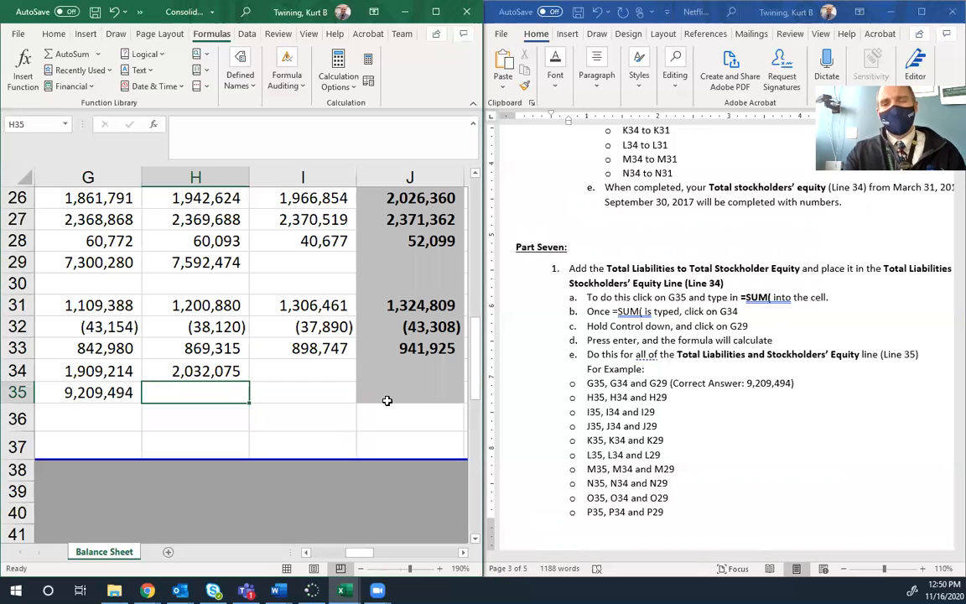
type("=SU")
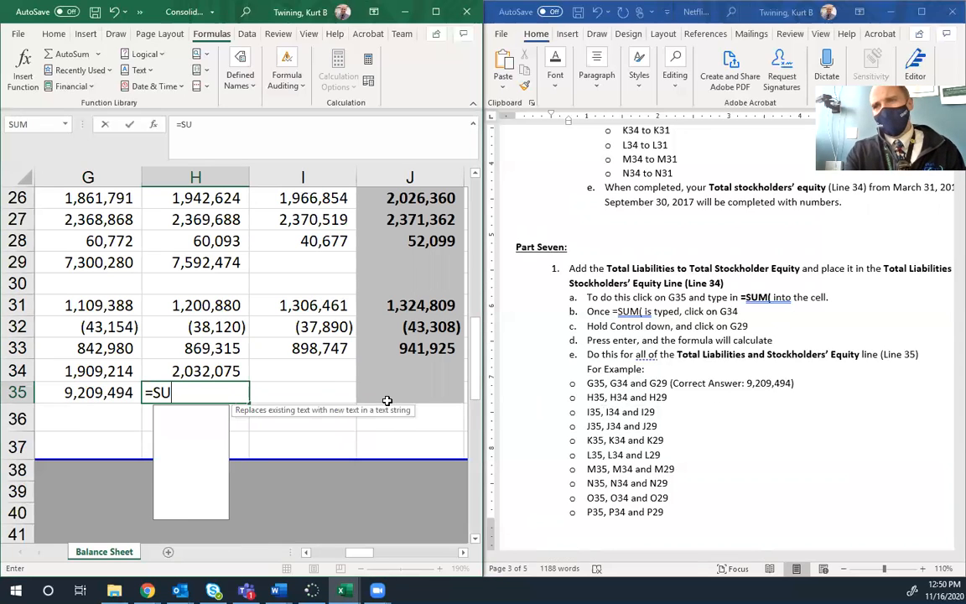
type("M(")
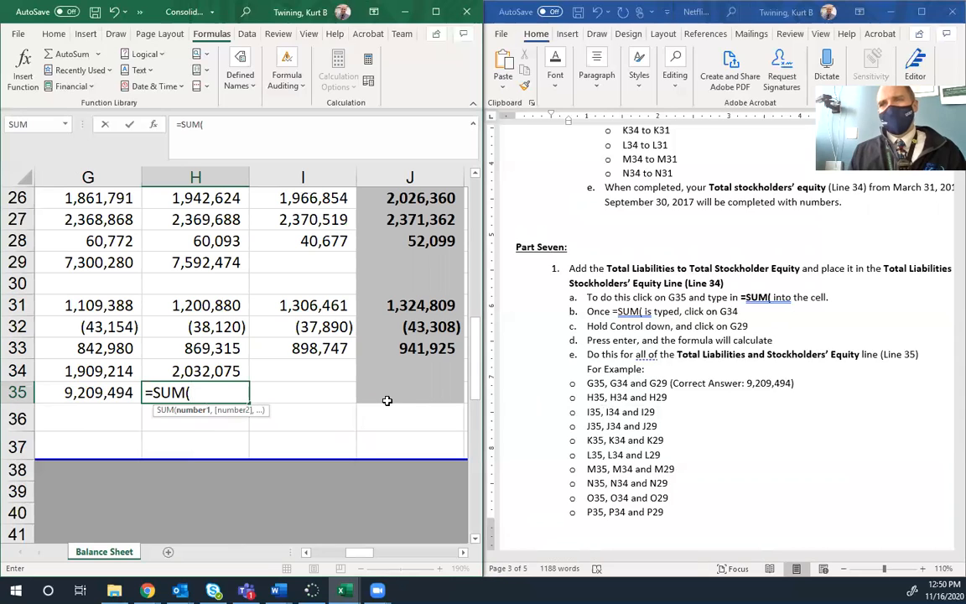
left_click(219, 369)
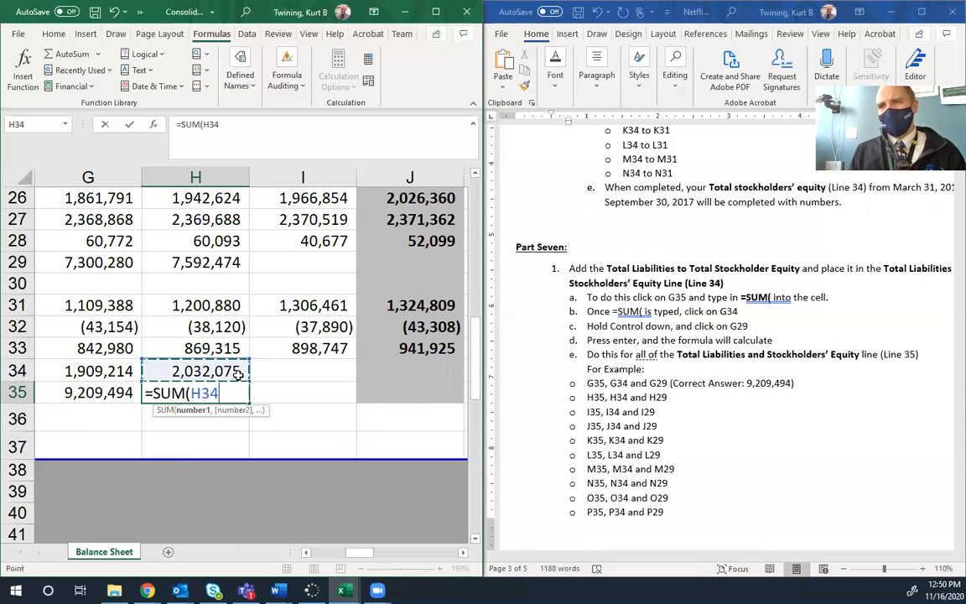
left_click(213, 260, "ctrl")
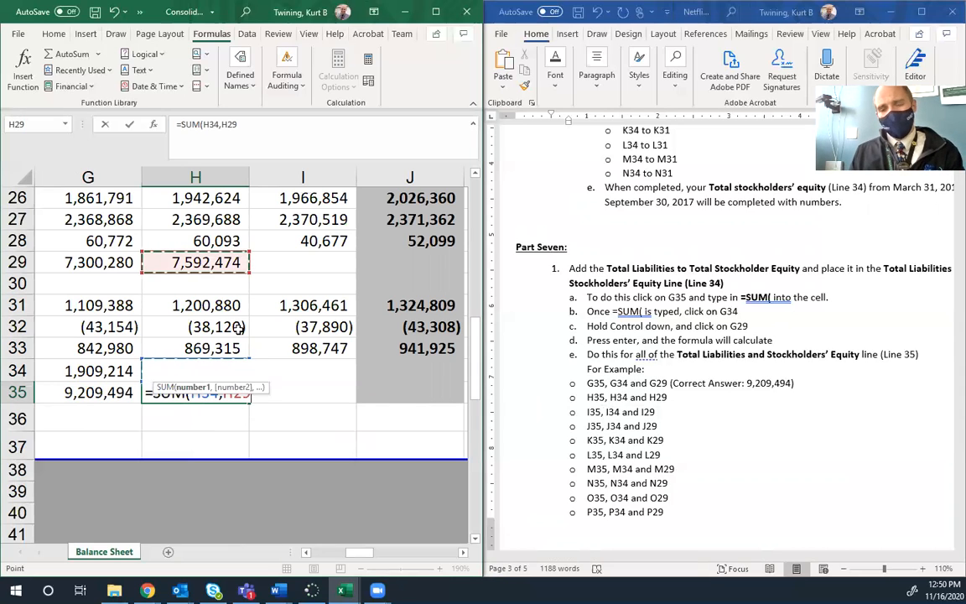
key("Return")
key("Up")
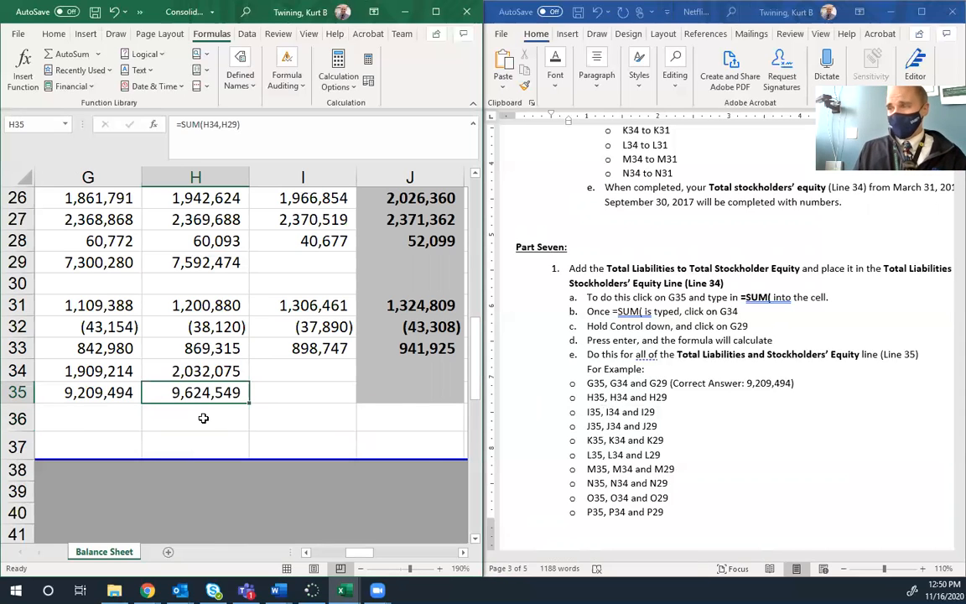
Following Part Eight of the Word assignment, add a top border to the Total current assets cells G14:Q14 in the Excel sheet
left_click(573, 407)
scroll(697, 401, "down", 5)
scroll(696, 401, "down", 6)
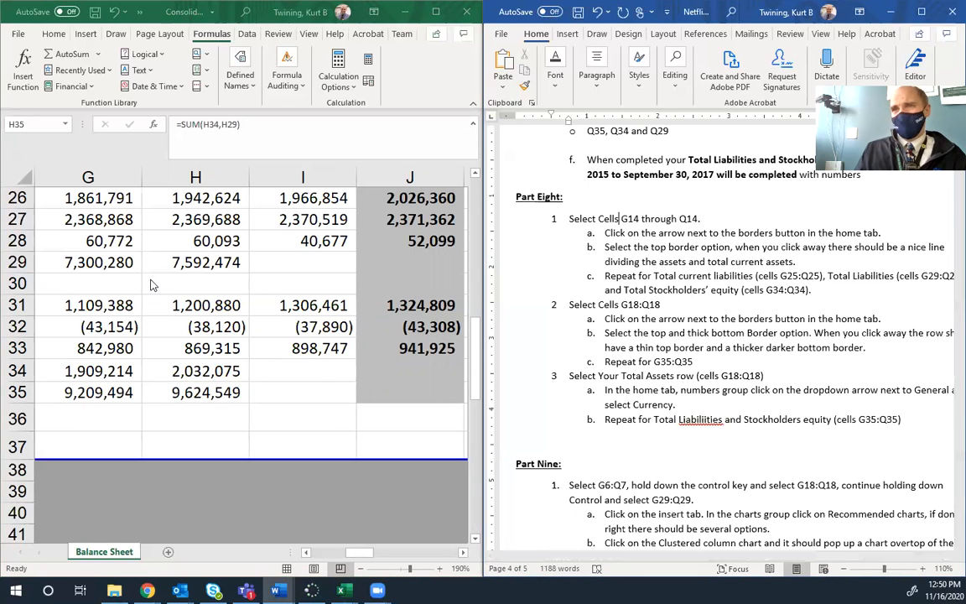
scroll(151, 280, "up", 4)
left_click(95, 201)
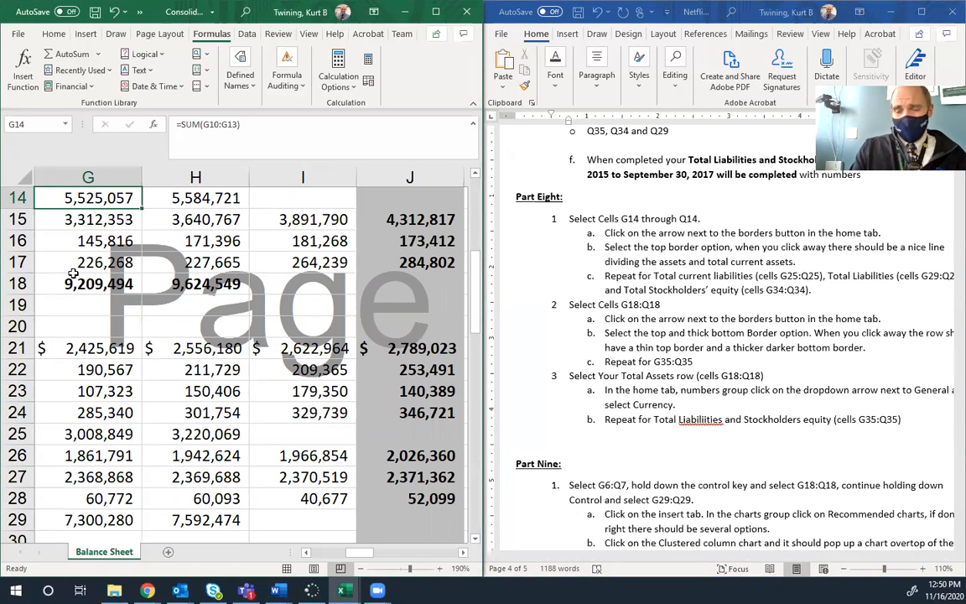
key("shift+Right")
key("shift+Right")
key("shift+Right")
key("shift+Right")
key("shift+Right")
key("shift+Right")
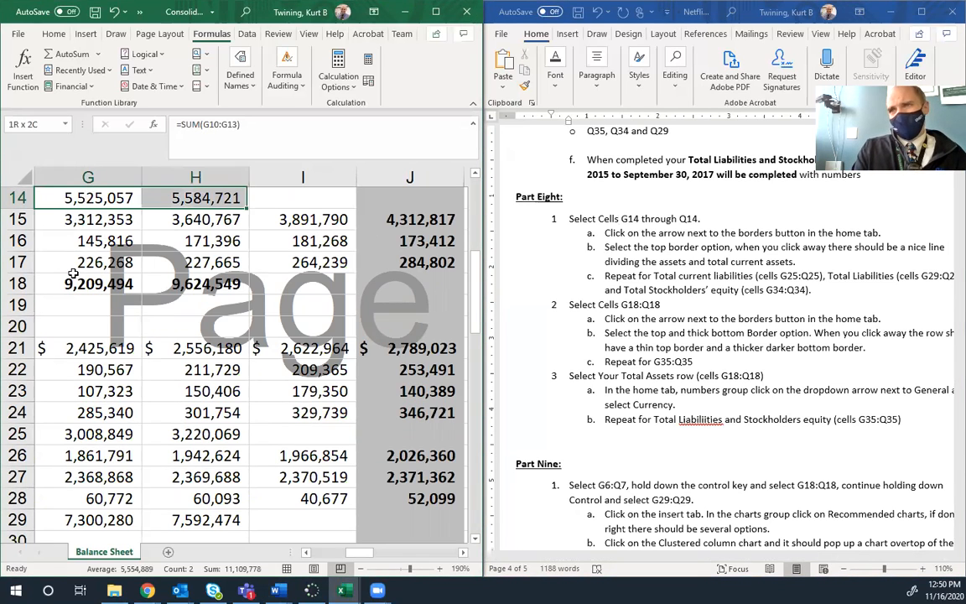
key("shift+Right")
key("shift+Right")
key("shift+Right")
key("shift+Right")
key("shift+Right")
key("shift+Right")
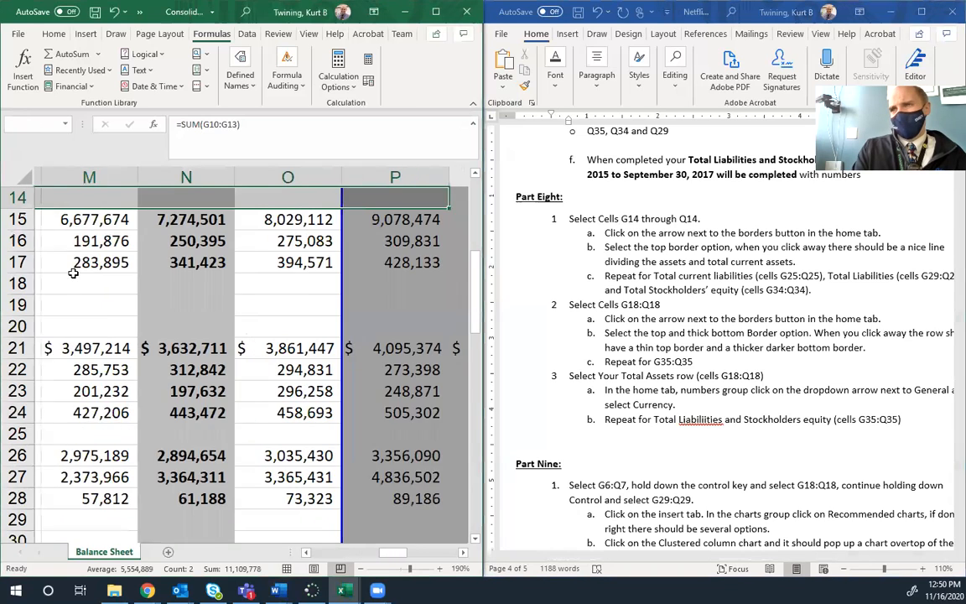
key("shift+Right")
key("shift+Right")
key("shift+Right")
key("shift+Right")
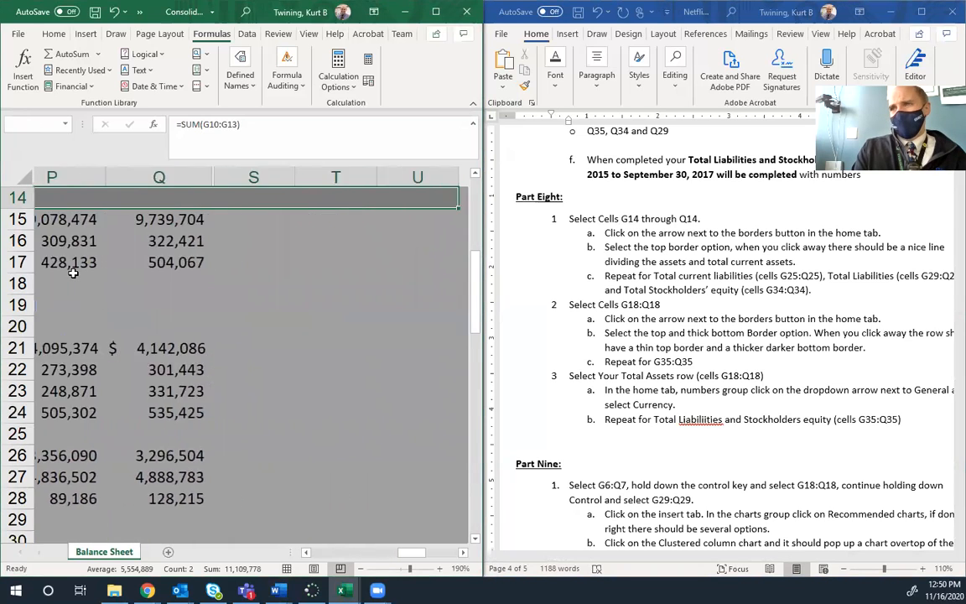
key("shift+Left")
key("shift+Left")
key("shift+Left")
key("shift+Left")
key("shift+Left")
key("shift+Left")
key("shift+Left")
key("shift+Left")
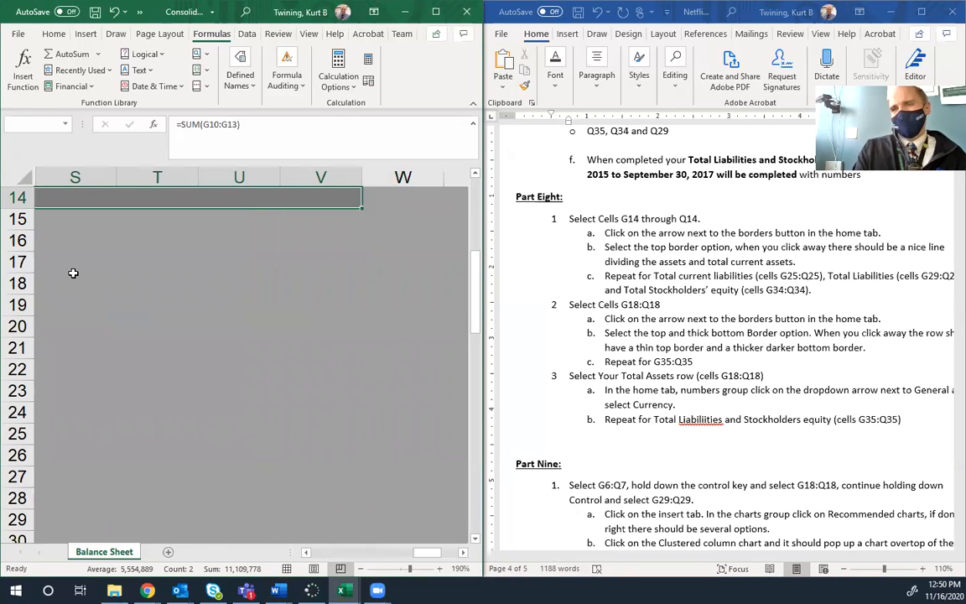
key("shift+Right")
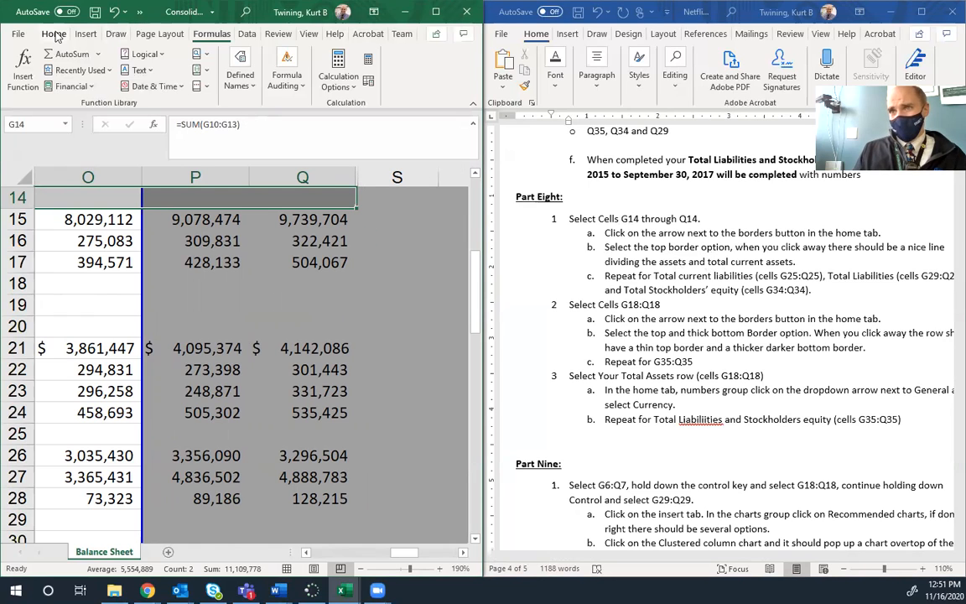
left_click(53, 33)
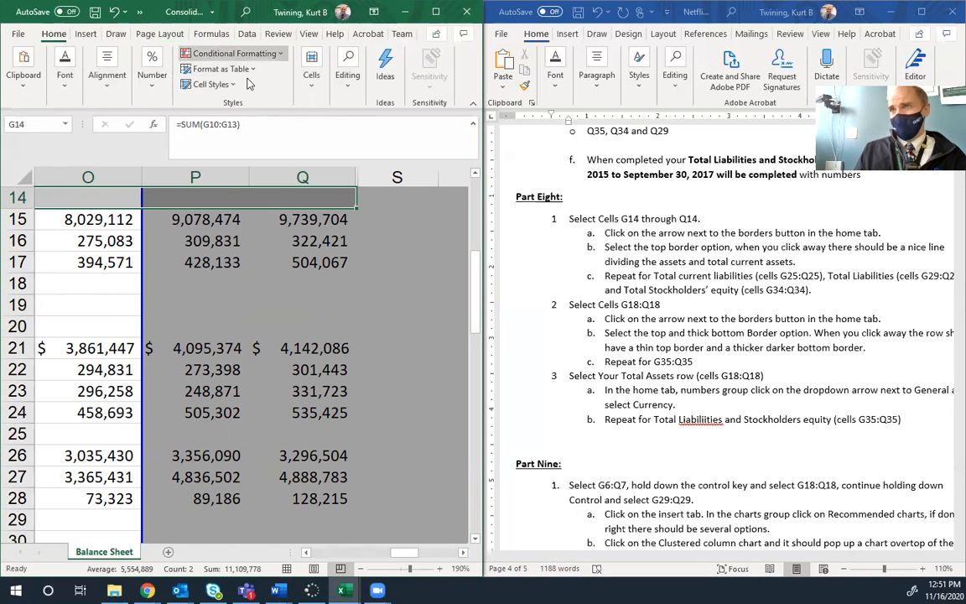
left_click(435, 11)
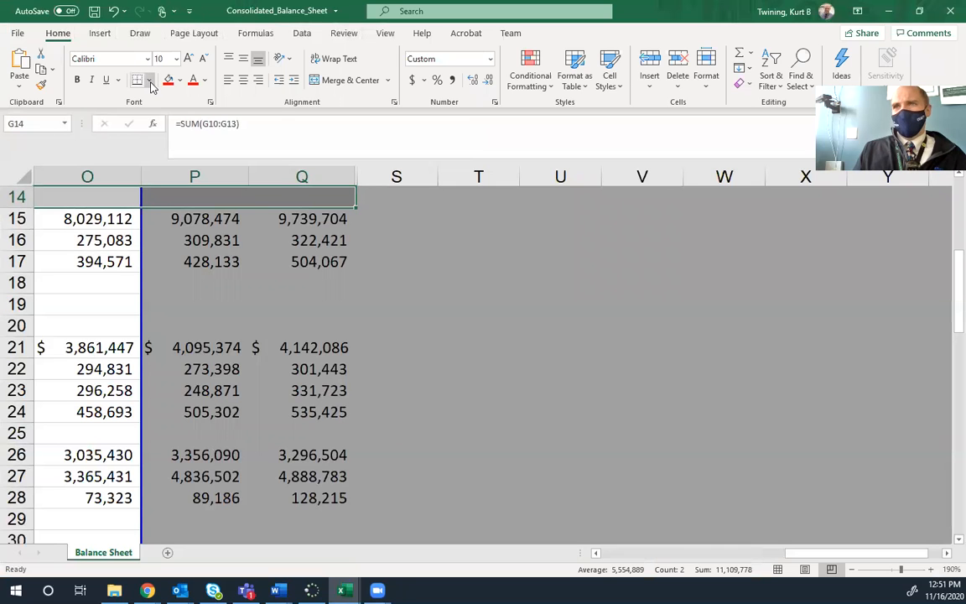
left_click(151, 80)
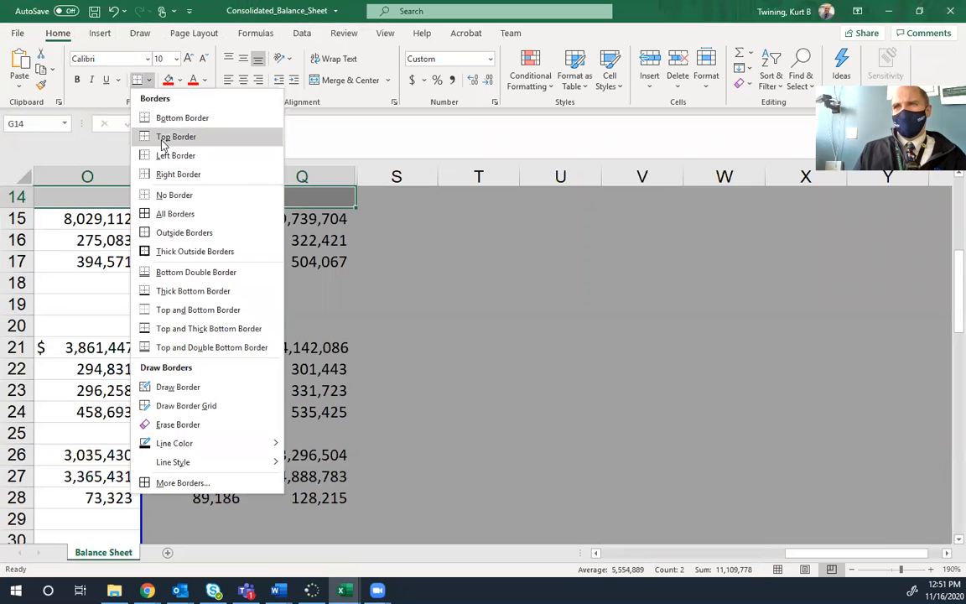
left_click(164, 144)
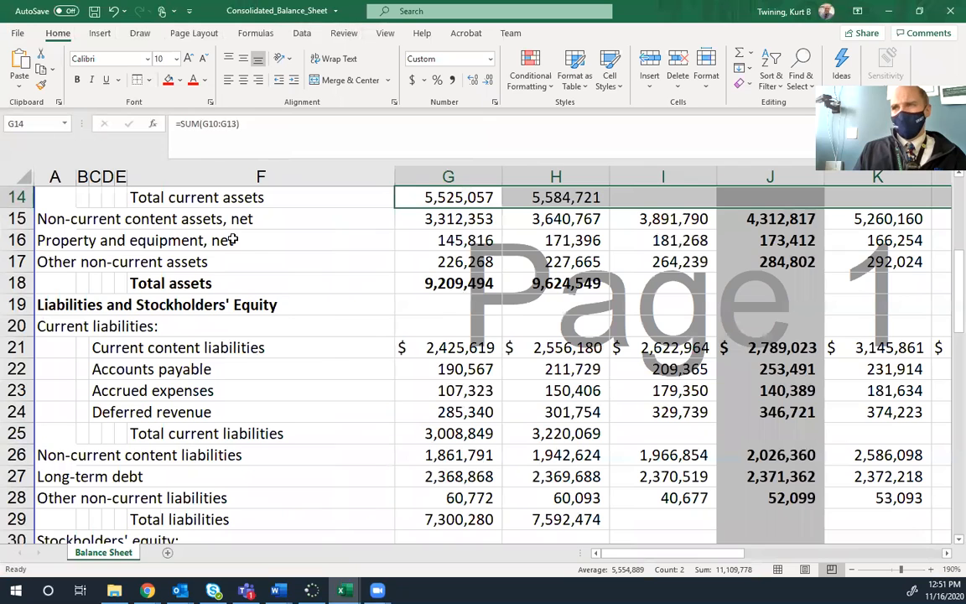
left_click(453, 265)
scroll(453, 270, "up", 2)
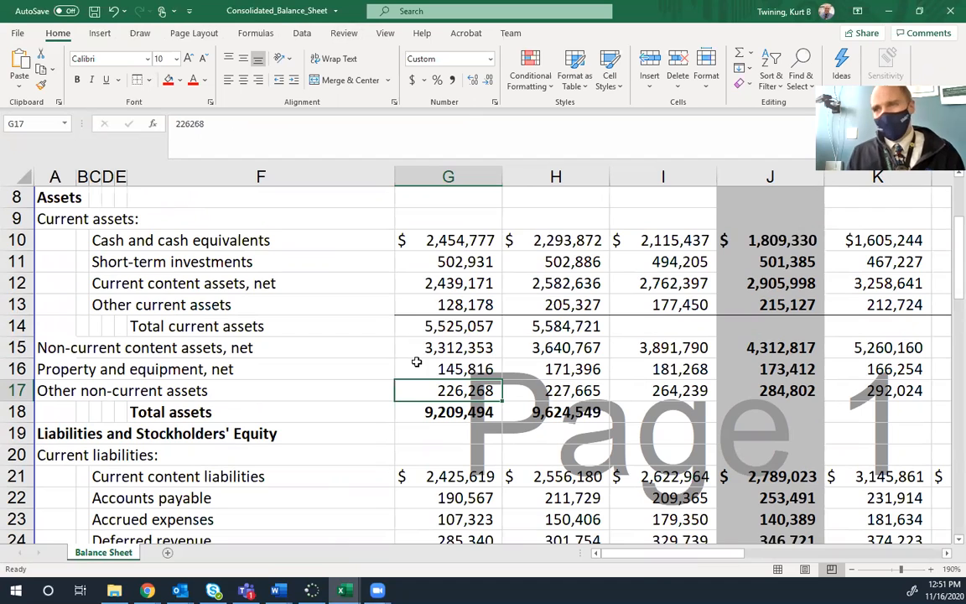
Check the second Part Eight item in Word and add a top border to the Total assets cells G18:Q18 in Excel
left_click(358, 404)
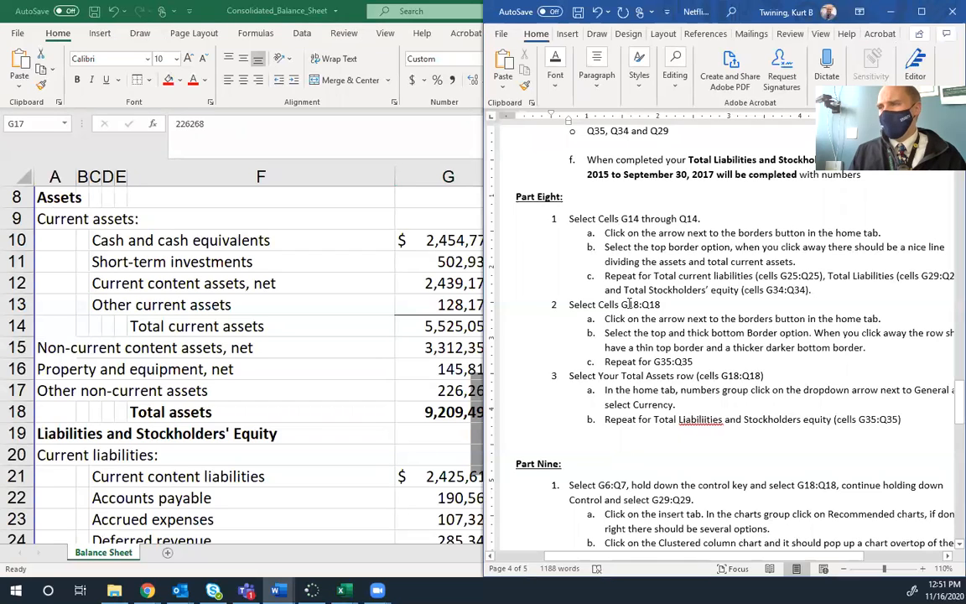
left_click(422, 367)
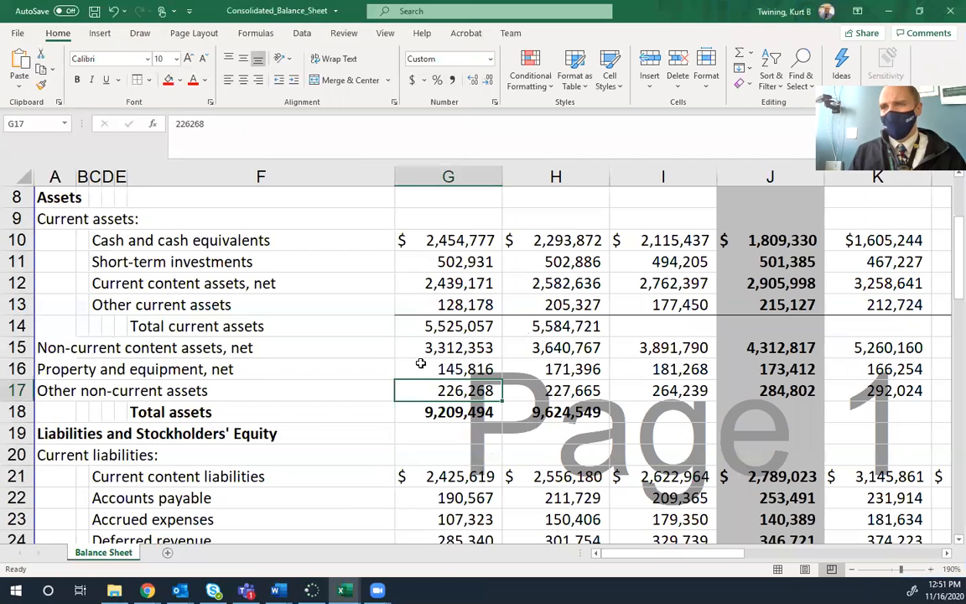
left_click(424, 411)
key("shift+Right")
key("shift+Right")
key("shift+Right")
key("shift+Right")
key("shift+Right")
key("shift+Right")
key("shift+Right")
key("shift+Right")
key("shift+Right")
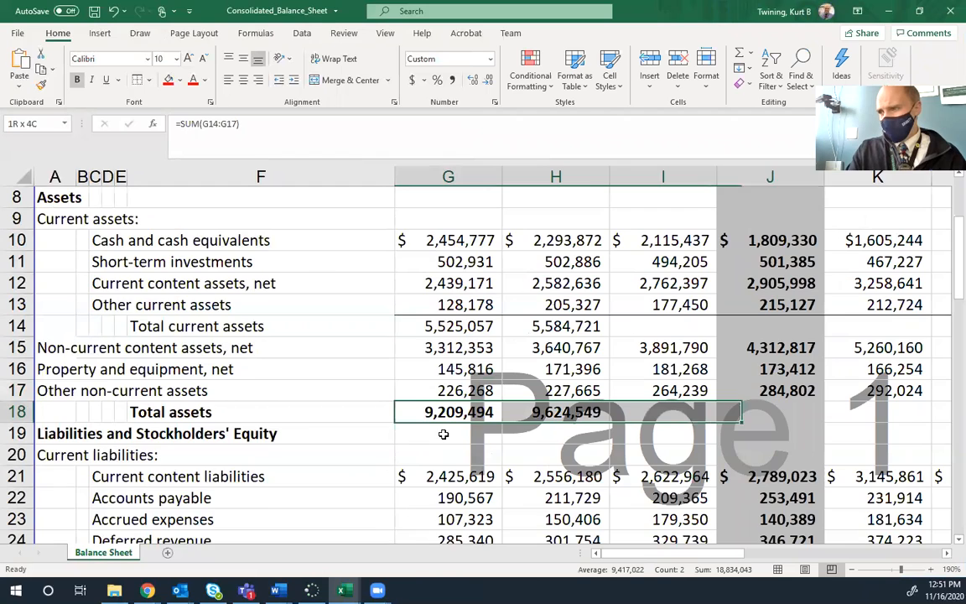
key("shift+Right")
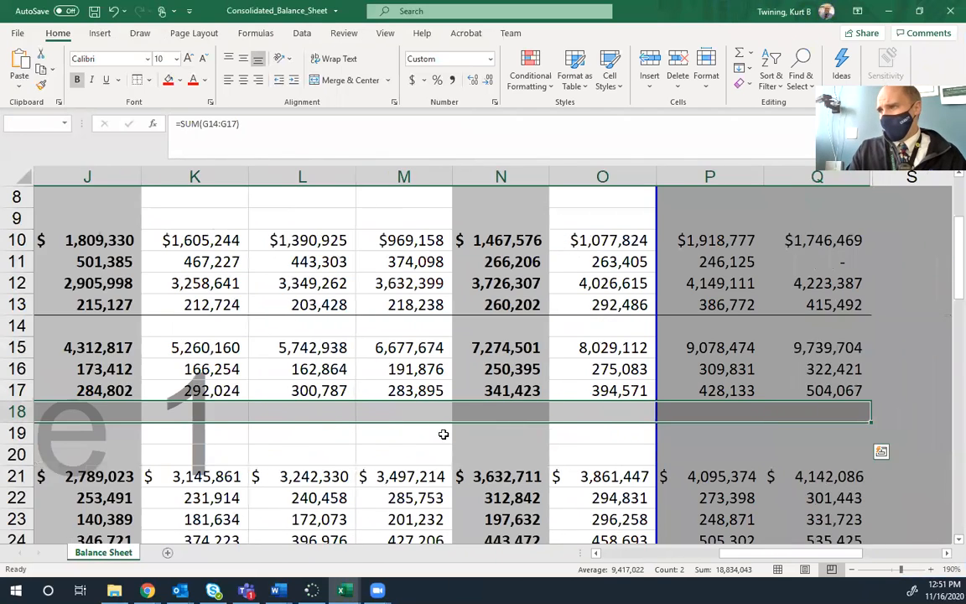
left_click(139, 84)
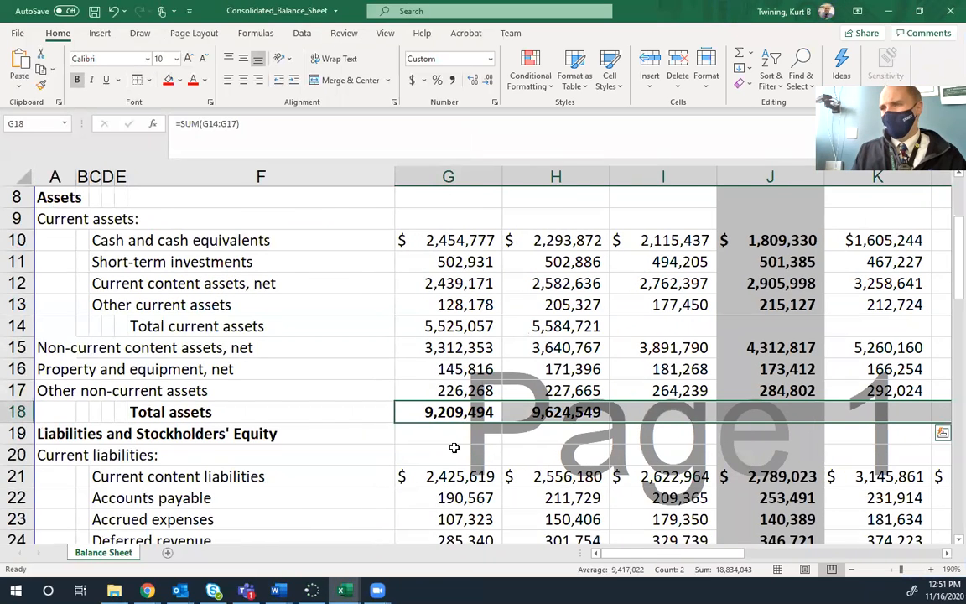
left_click(453, 451)
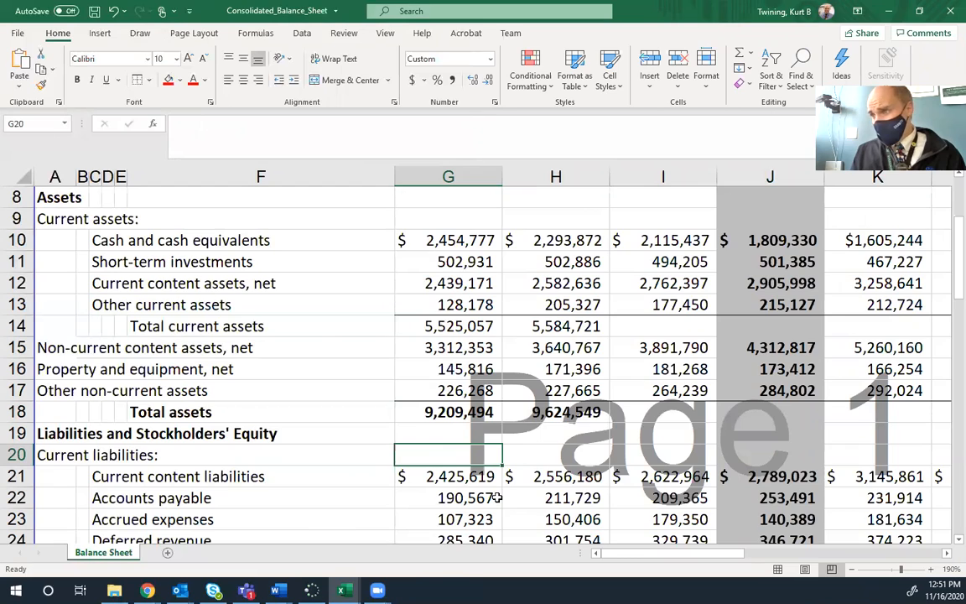
Check the Part Eight repeat instruction in Word and add a top border to the Total liabilities and stockholders' equity cells G35:Q35 in Excel
key("alt+Tab")
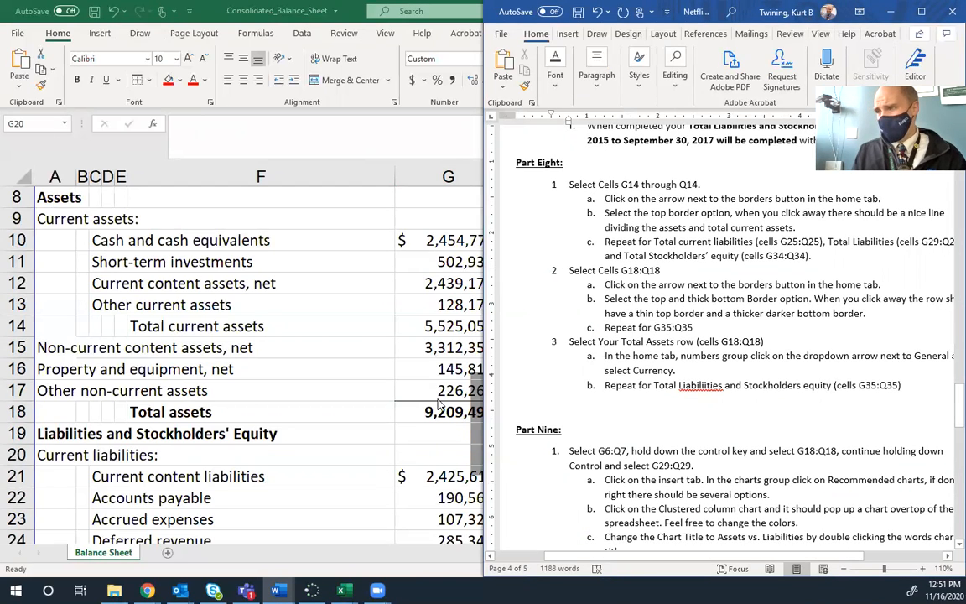
left_click(435, 450)
scroll(437, 436, "down", 6)
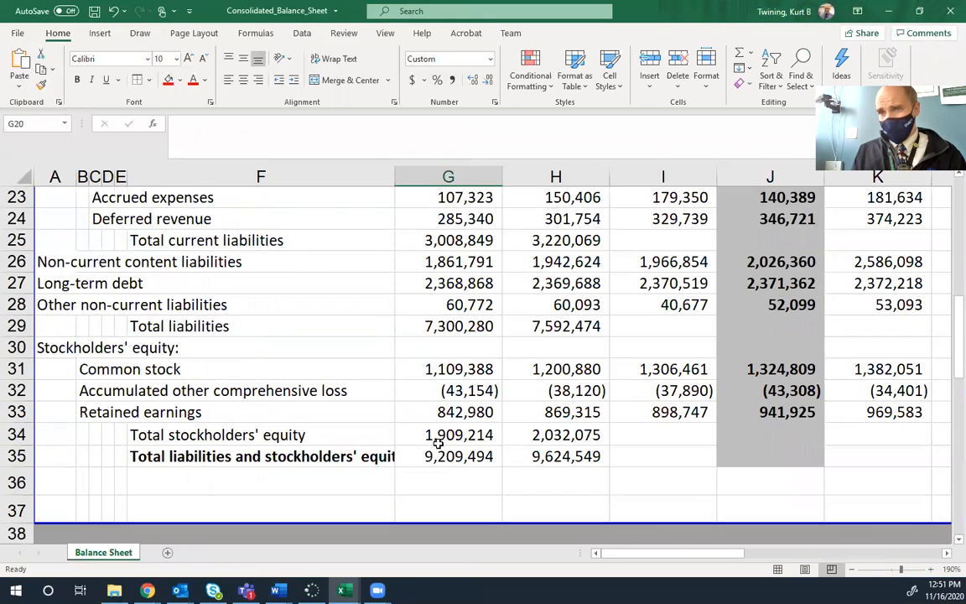
left_click(452, 391)
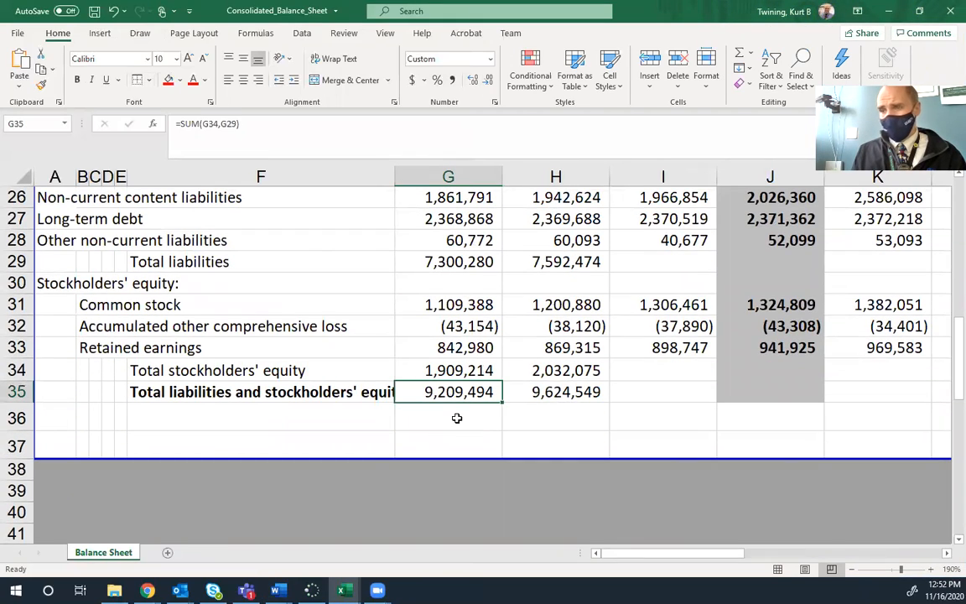
key("shift+Right")
key("shift+Right")
key("shift+Right")
key("shift+Right")
key("shift+Right")
key("shift+Right")
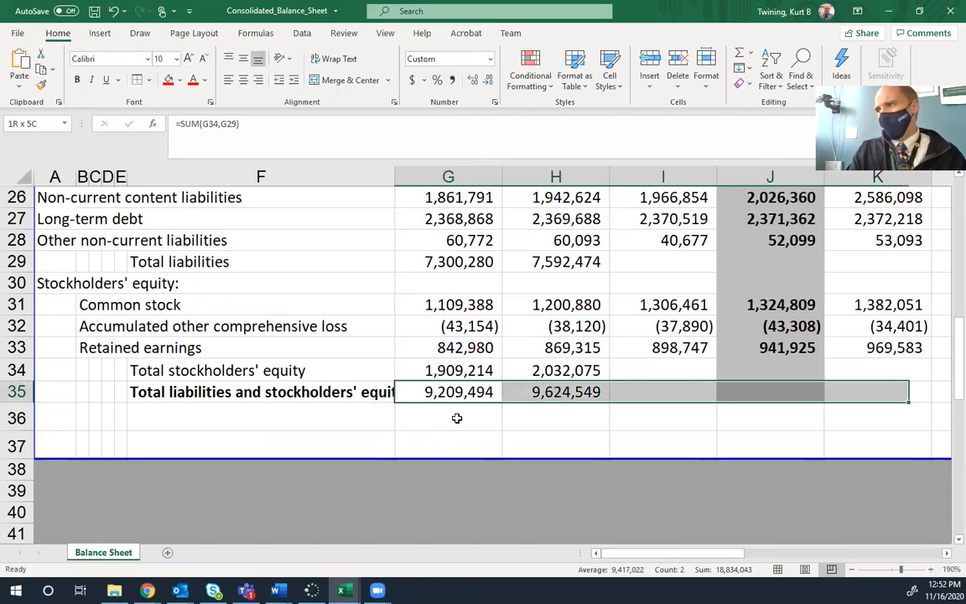
key("shift+Right")
key("shift+Right")
key("shift+Right")
key("shift+Right")
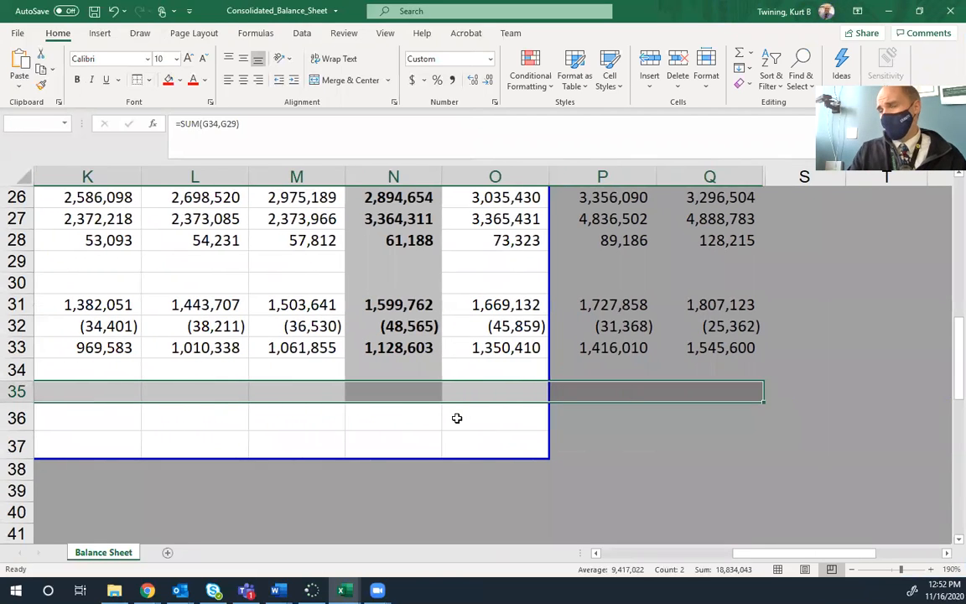
left_click(140, 81)
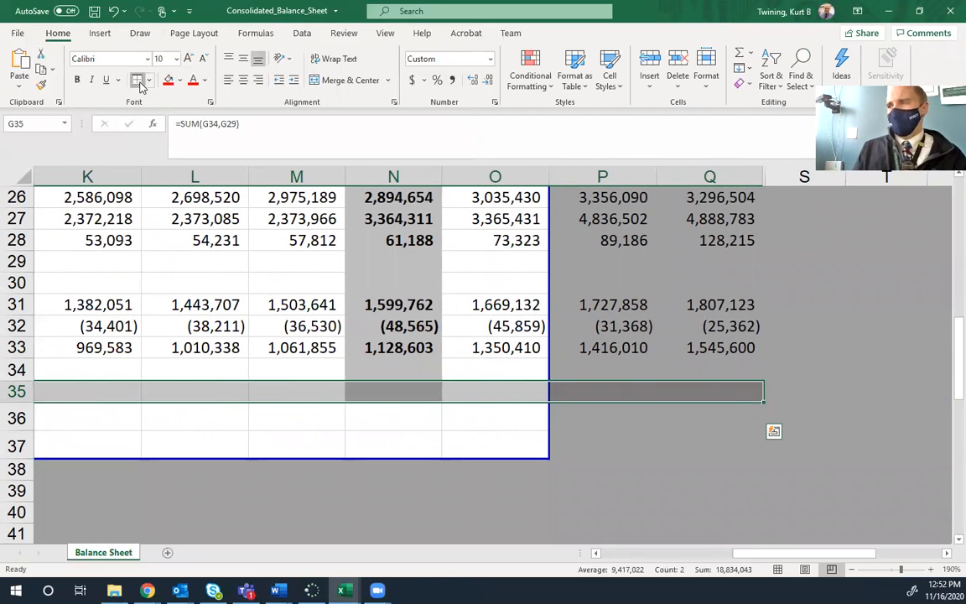
Read the third Part Eight item in Word and format the Total assets cells G18:Q18 in Excel as Currency
key("alt+Tab")
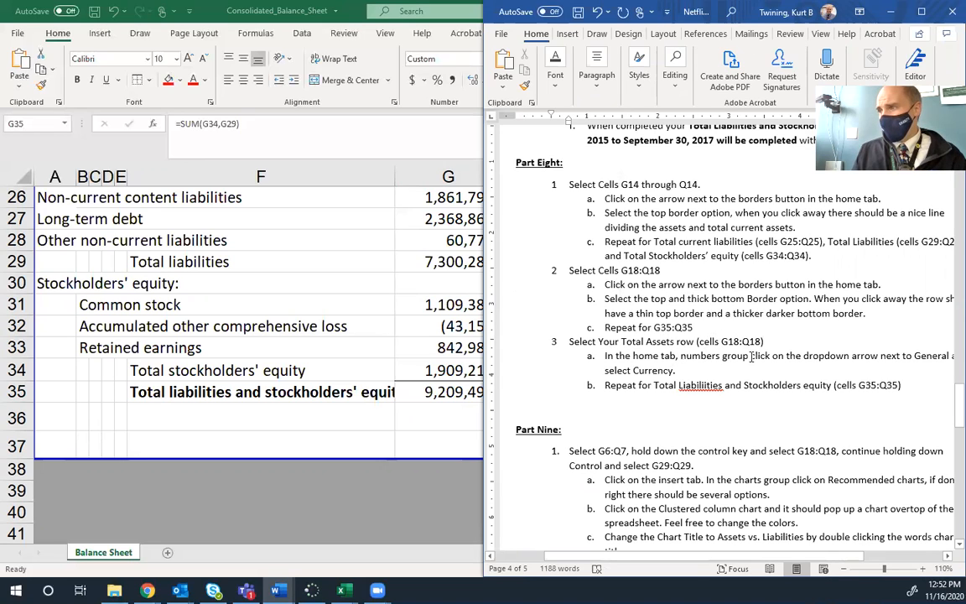
scroll(699, 367, "down", 1)
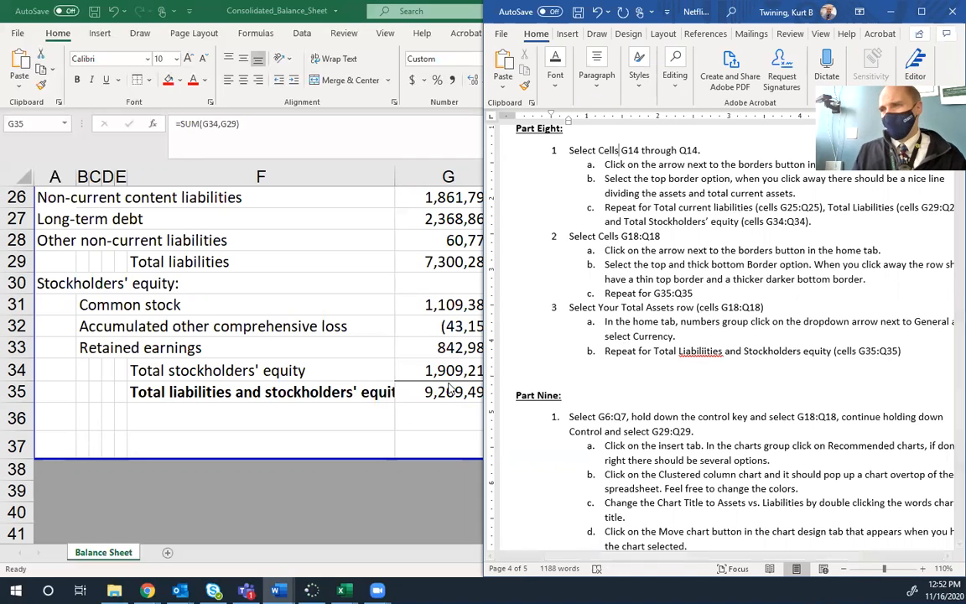
key("super+Up")
scroll(429, 367, "up", 2)
scroll(429, 366, "up", 5)
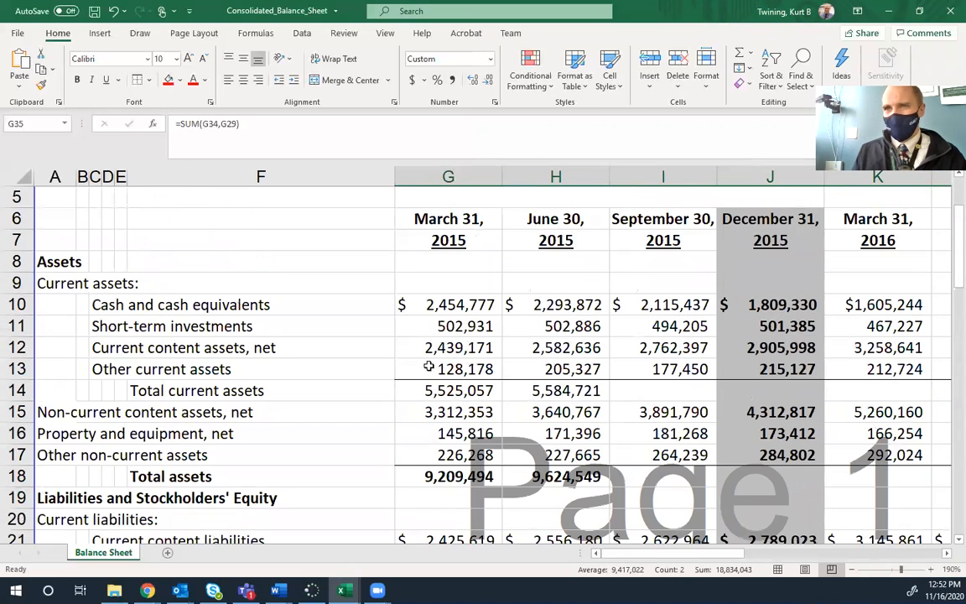
left_click(419, 475)
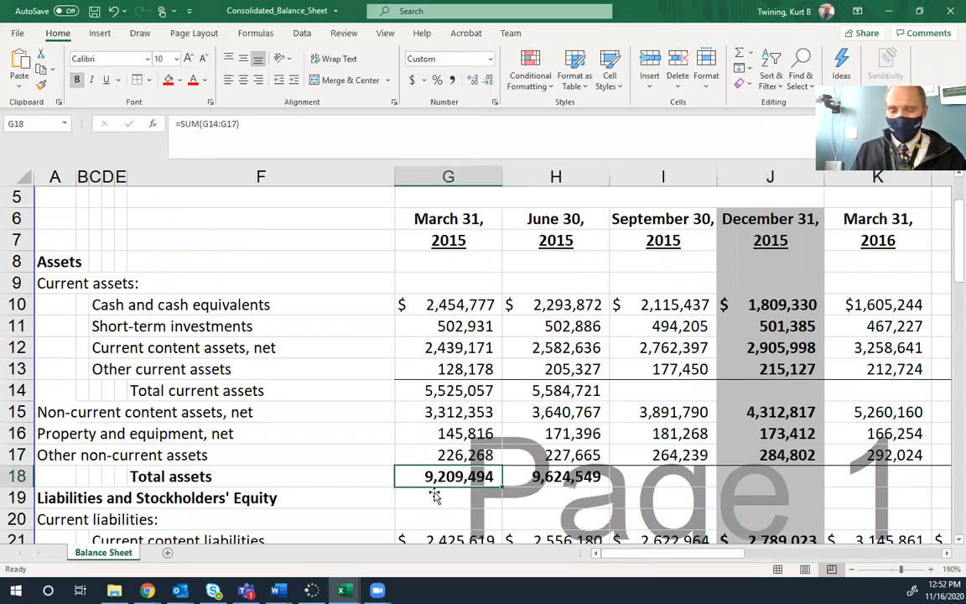
key("shift+Right")
key("shift+Right")
key("shift+Right")
key("shift+Right")
key("shift+Right")
key("shift+Right")
key("shift+Right")
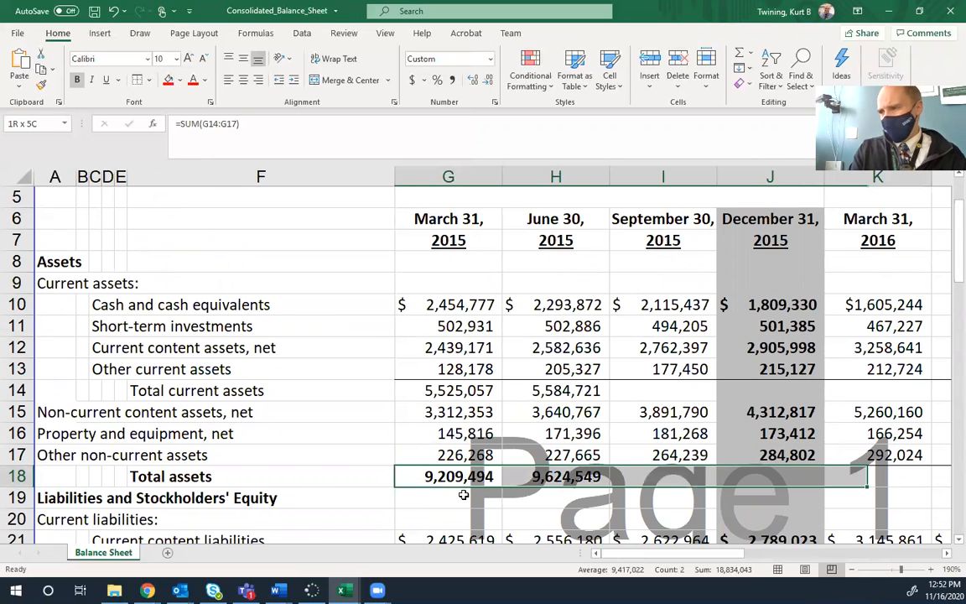
key("shift+Right")
key("shift+Right")
key("shift+Right")
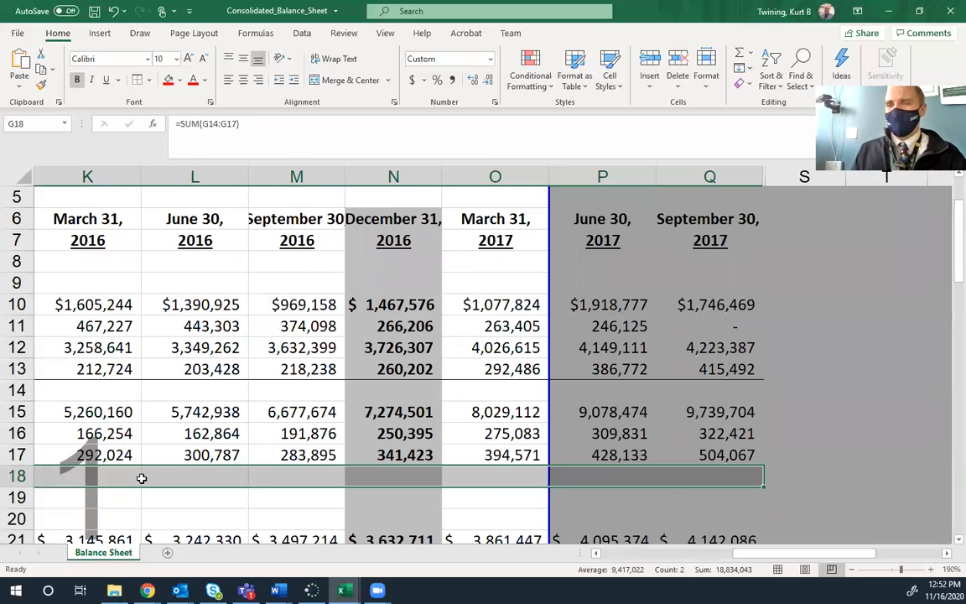
left_click(490, 61)
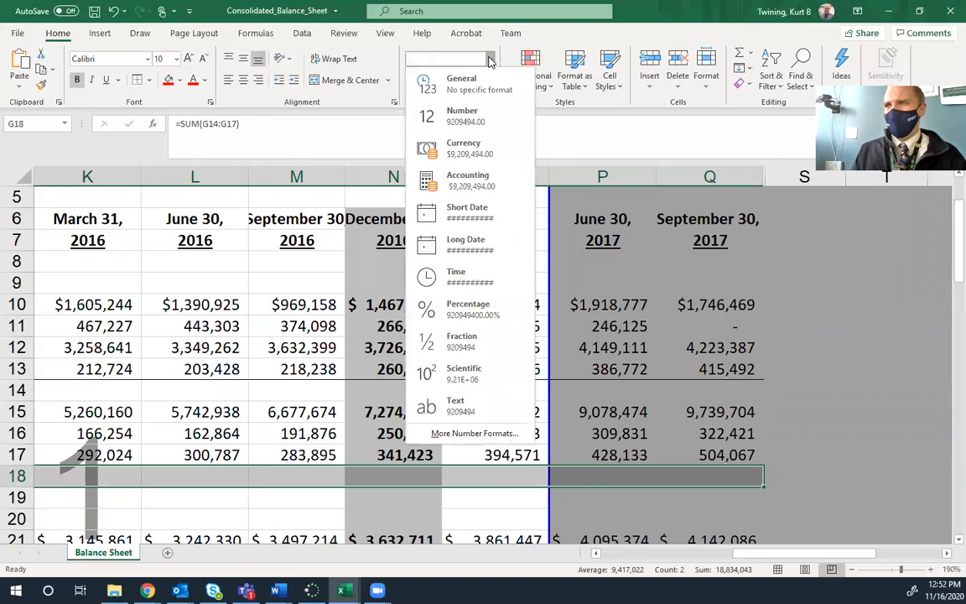
left_click(472, 151)
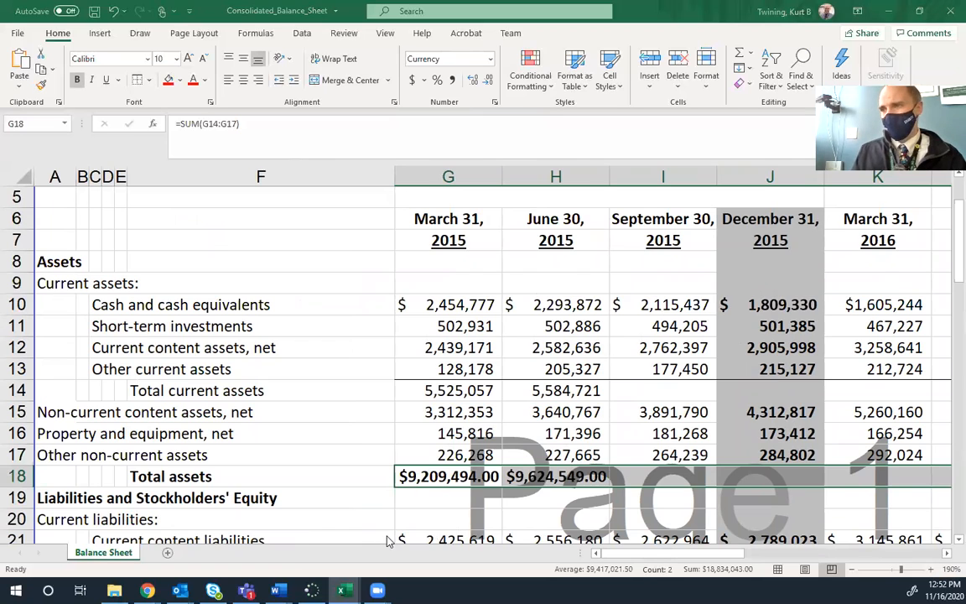
Switch to the Word assignment, set its zoom to 100%, and reposition the window beside column G of the spreadsheet
key("alt+Tab")
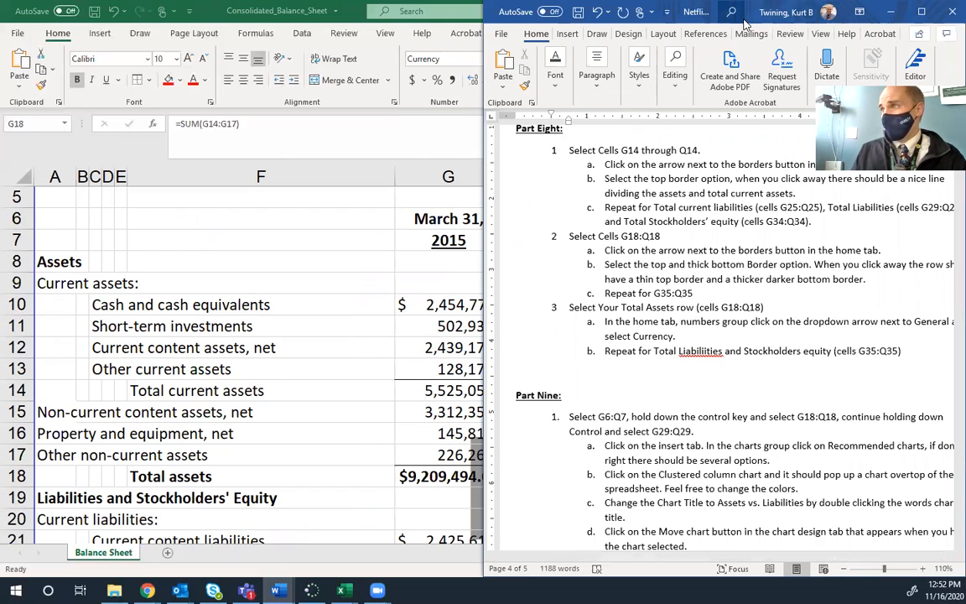
left_click_drag(741, 25, 650, 25)
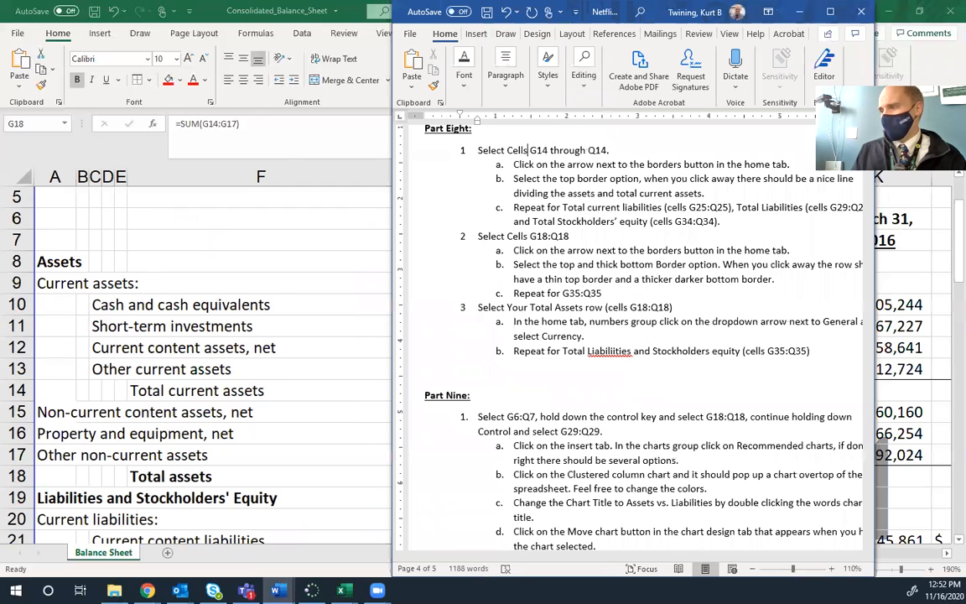
left_click(752, 569)
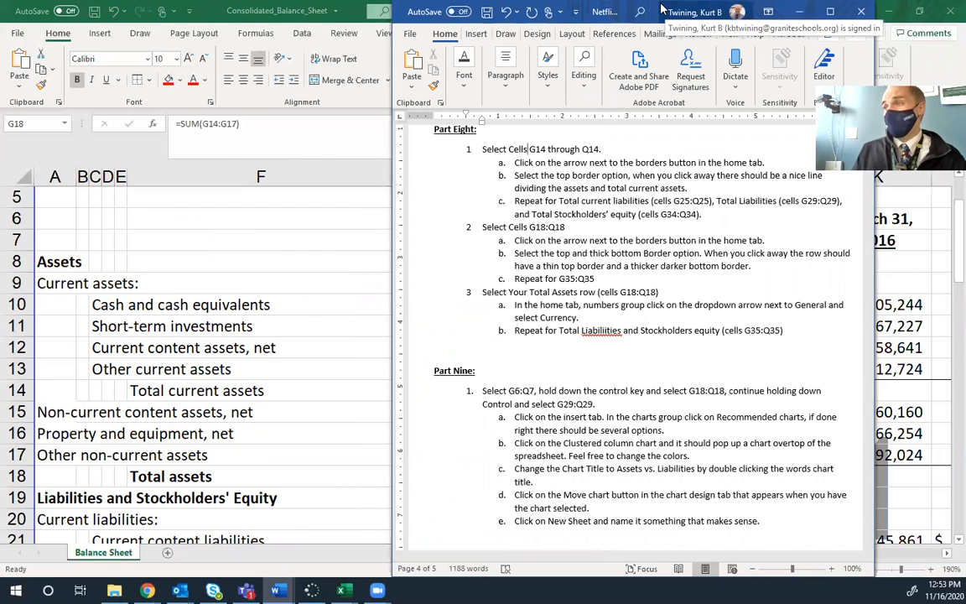
left_click_drag(667, 10, 774, 7)
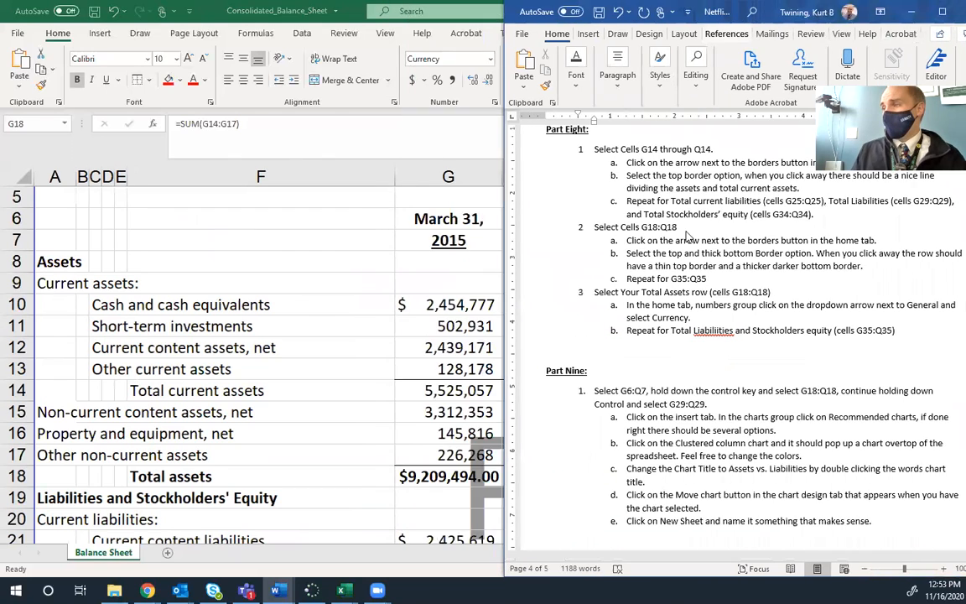
In Excel, format the Total liabilities and stockholders' equity cells G35:Q35 as Currency and autofit the width of column G
left_click(99, 429)
scroll(433, 408, "down", 5)
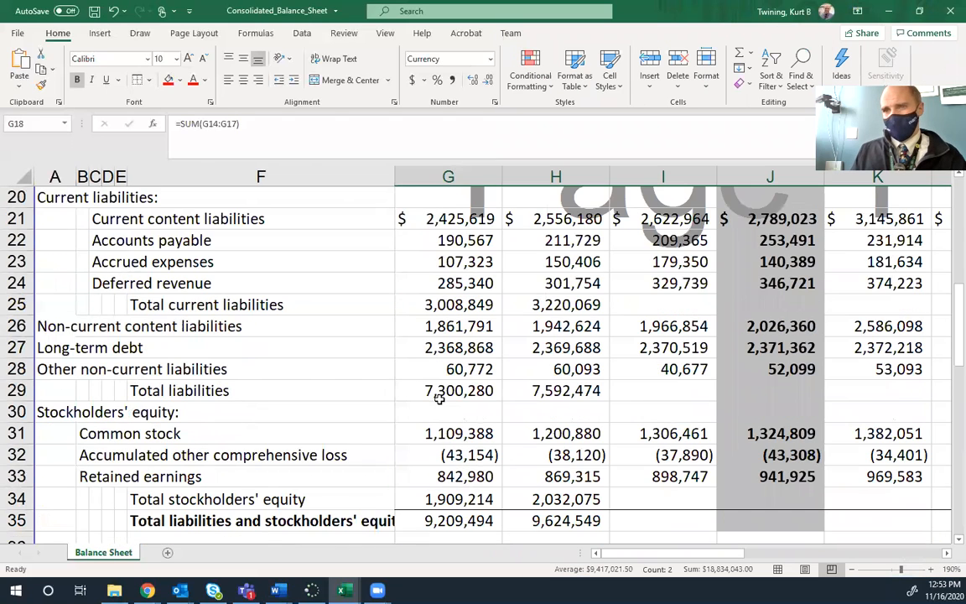
scroll(433, 408, "down", 1)
left_click(431, 453)
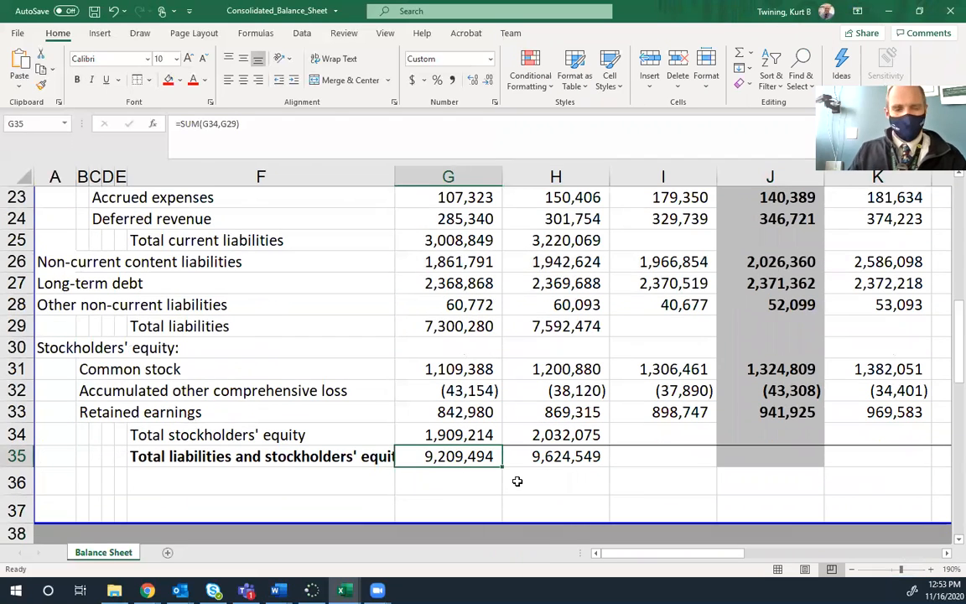
key("shift+Right")
key("shift+Right")
key("shift+Right")
key("shift+Right")
key("shift+Right")
key("shift+Right")
key("shift+Right")
key("shift+Right")
key("shift+Right")
key("shift+Right")
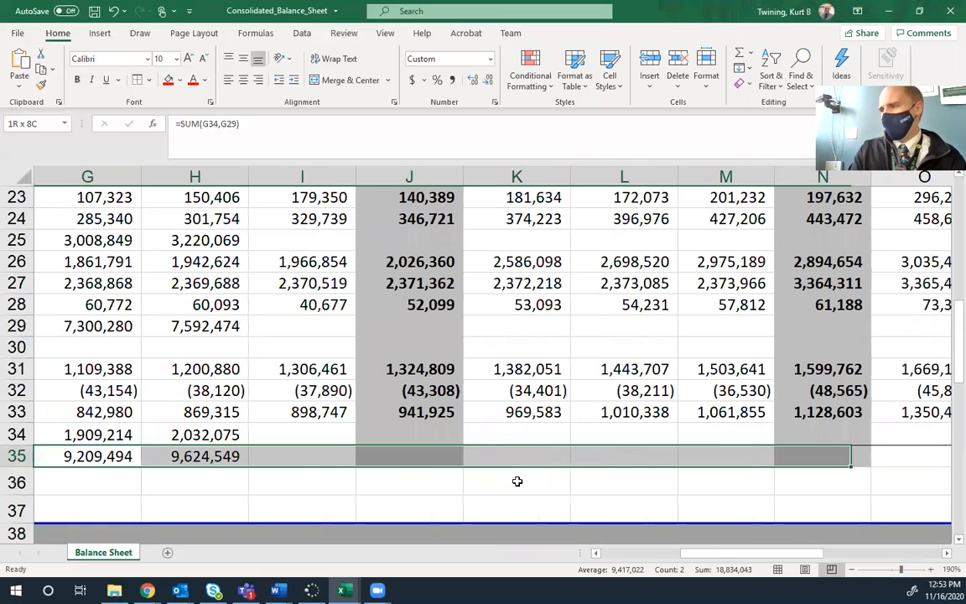
key("shift+Right")
key("shift+Left")
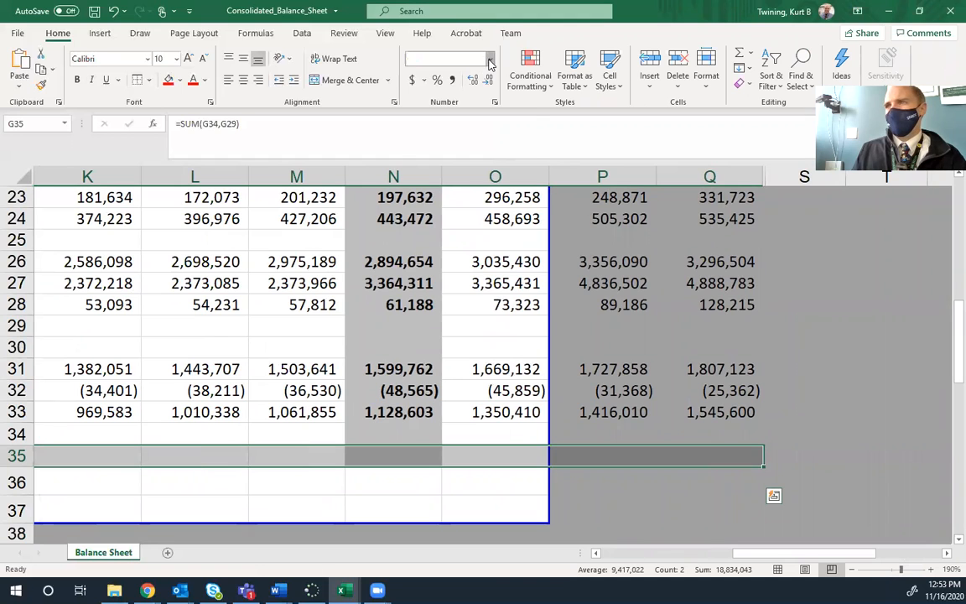
left_click(491, 59)
left_click(457, 141)
scroll(316, 504, "left", 1)
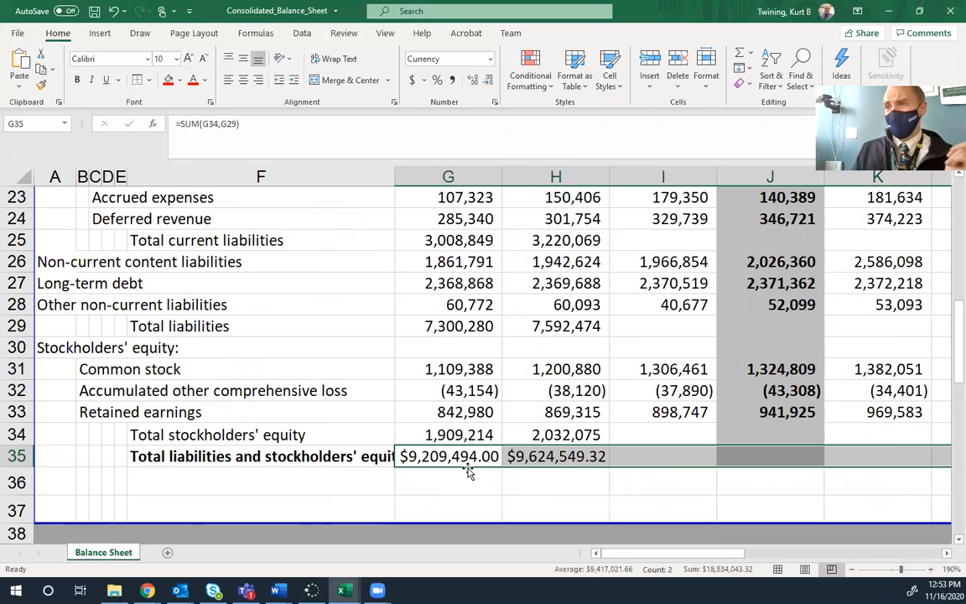
left_click_drag(500, 175, 494, 176)
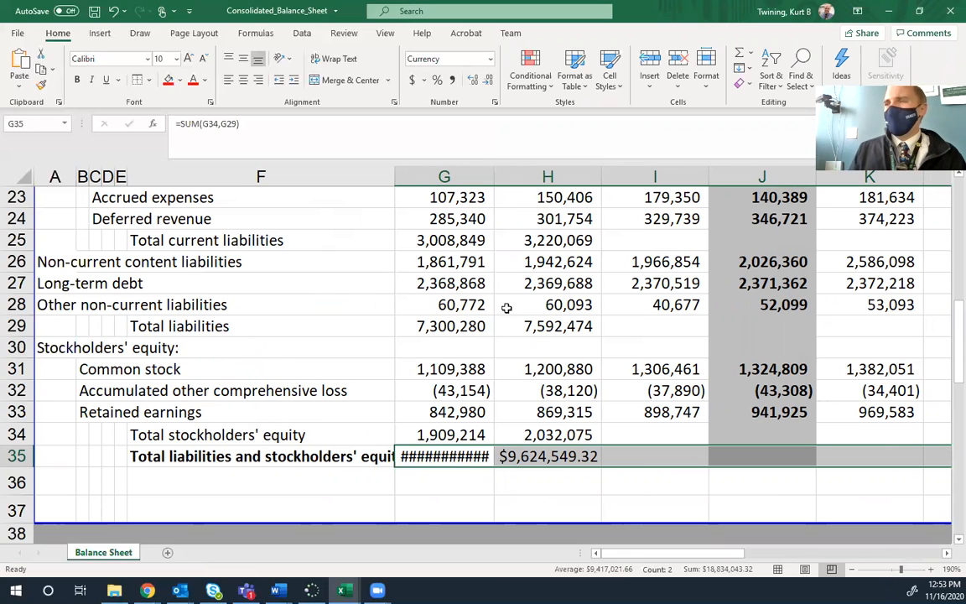
double_click(494, 175)
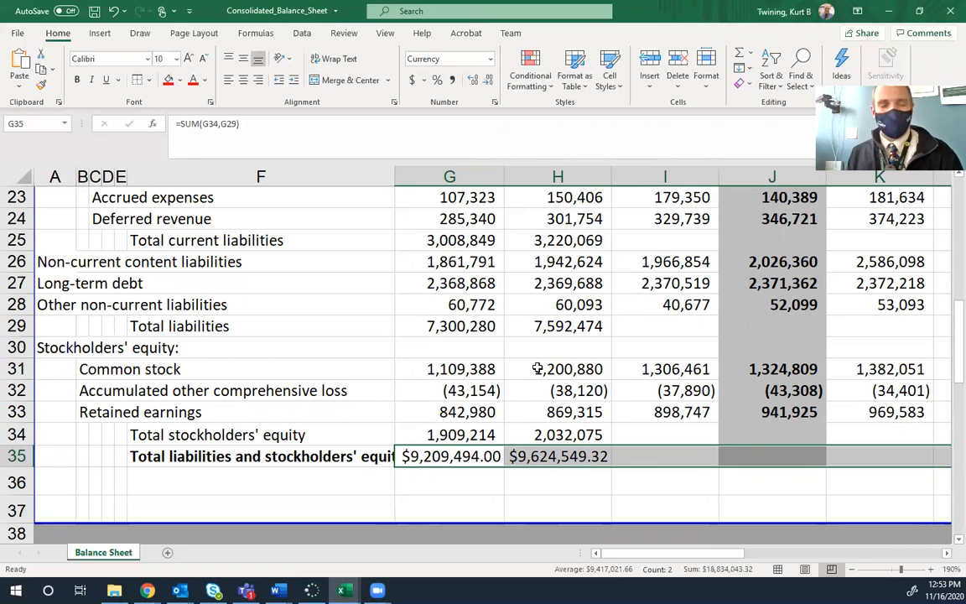
Read the Part Nine chart instructions and look ahead to Part Ten in the Word assignment
key("alt+Tab")
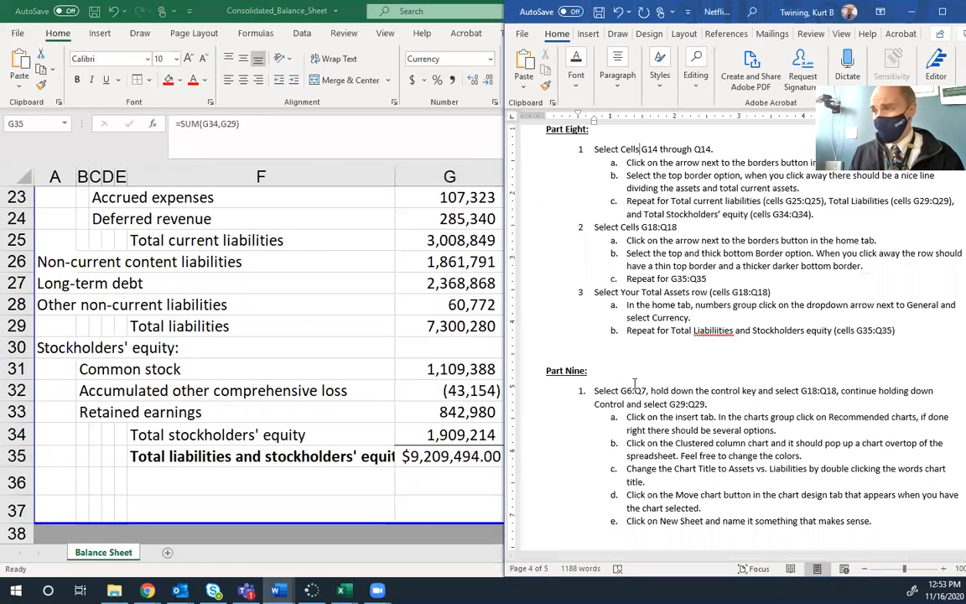
scroll(618, 350, "down", 1)
scroll(619, 349, "down", 2)
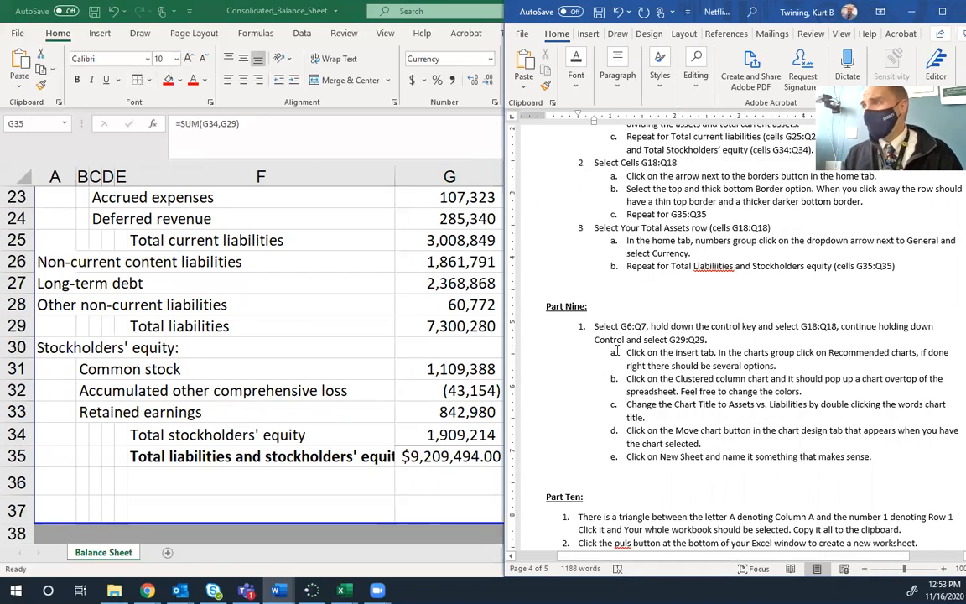
scroll(667, 313, "down", 1)
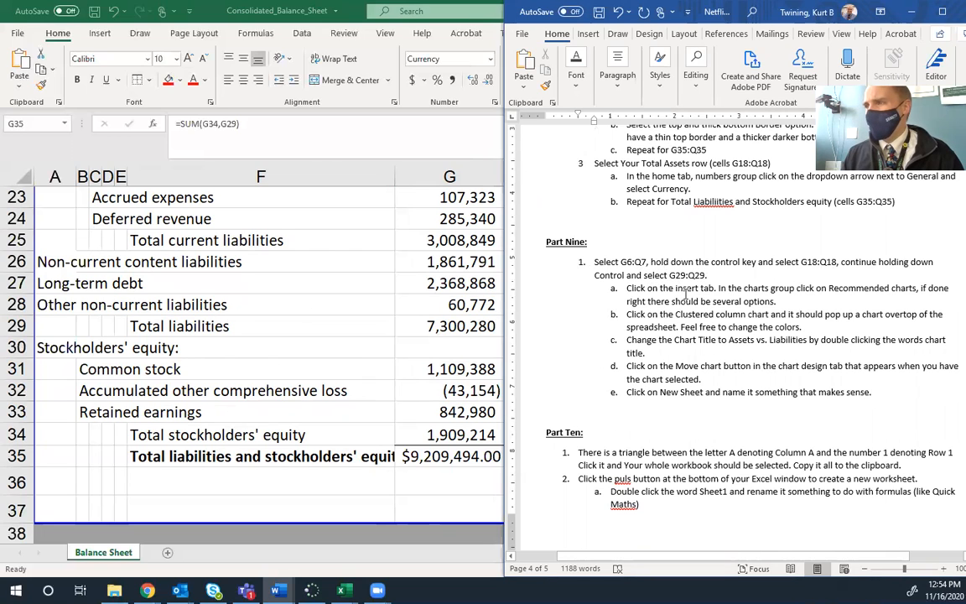
scroll(659, 288, "down", 1)
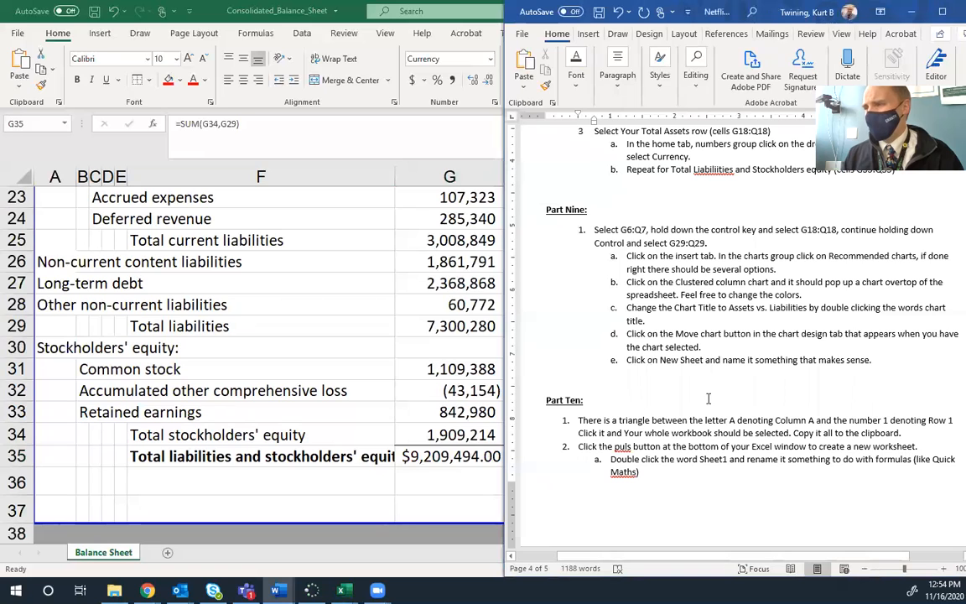
scroll(709, 394, "down", 3)
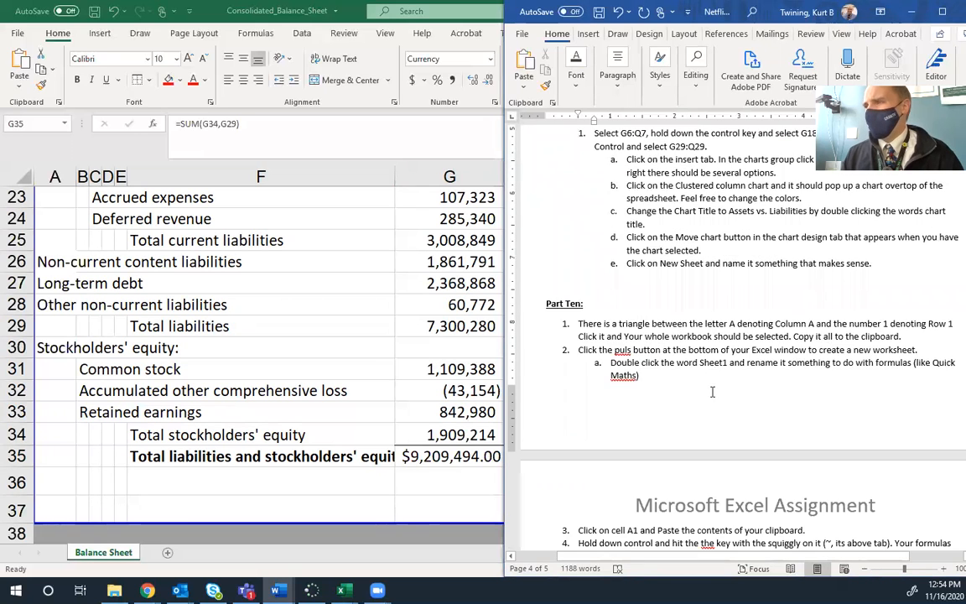
scroll(712, 392, "up", 5)
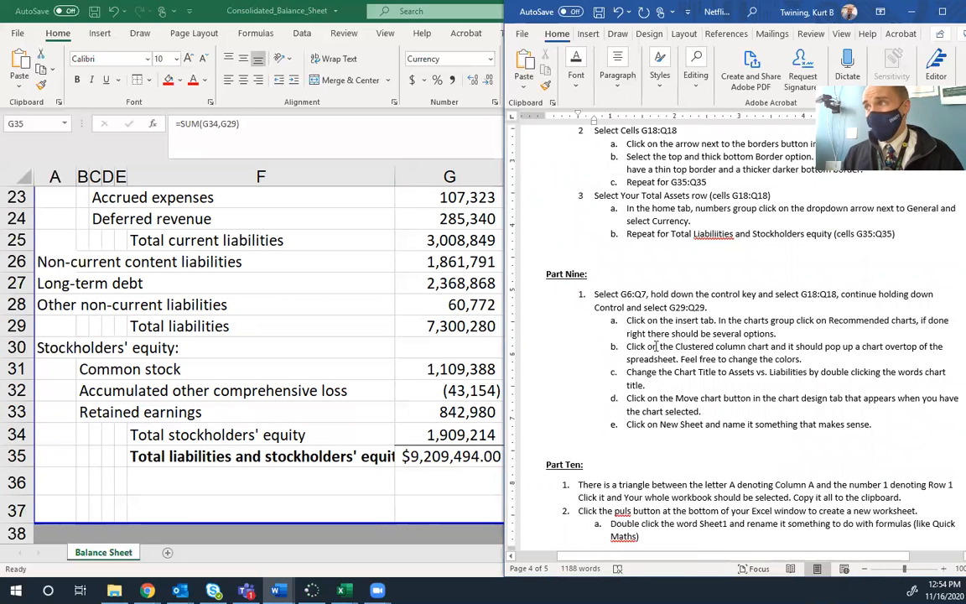
Switch to Excel and select the date header cells G6:Q6 on the Balance Sheet
left_click(444, 272)
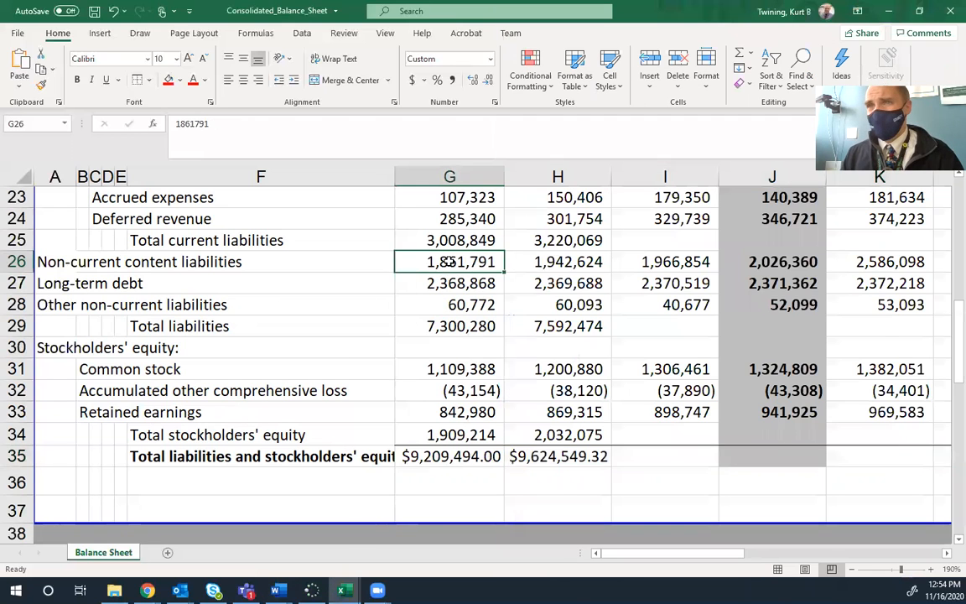
scroll(449, 266, "up", 4)
scroll(441, 305, "up", 2)
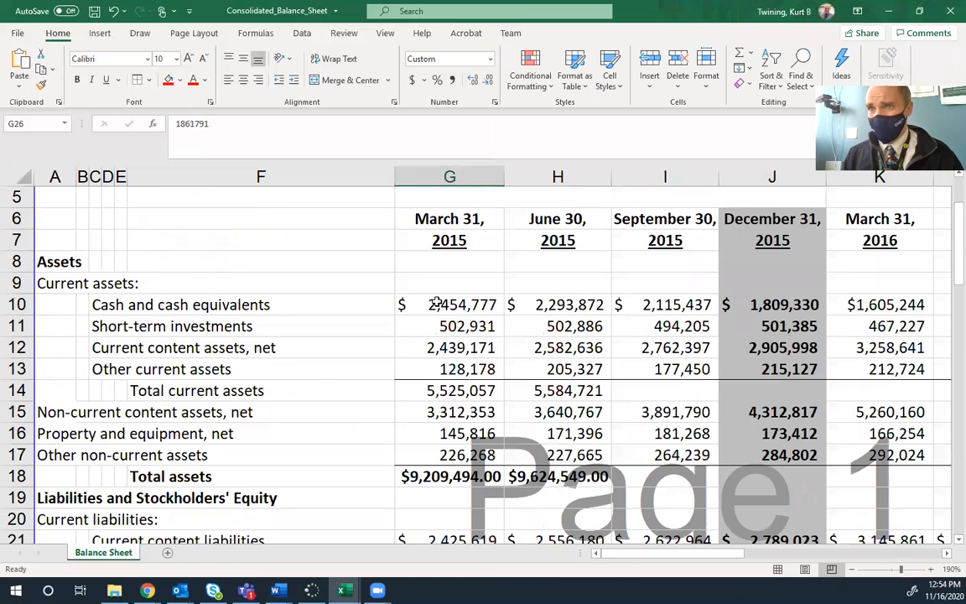
left_click(441, 220)
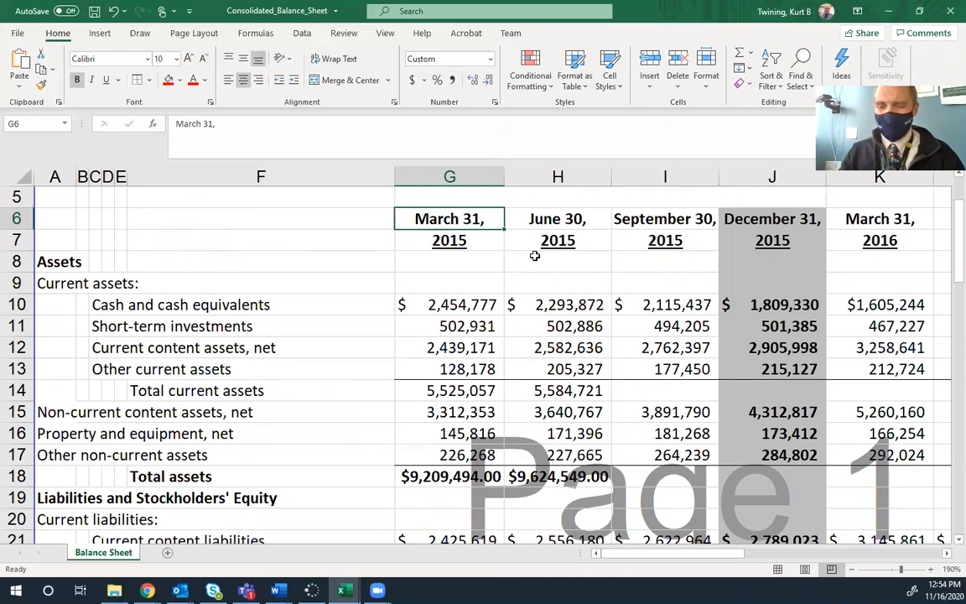
key("shift+Right")
key("shift+Right")
key("shift+Right")
key("shift+Right")
key("shift+Right")
key("shift+Right")
key("shift+Right")
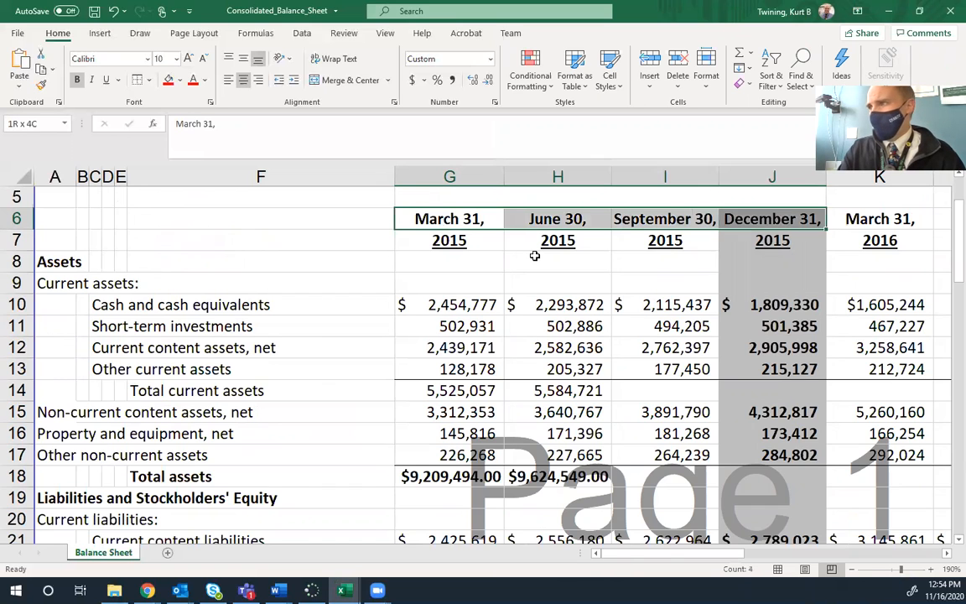
key("shift+Right")
key("shift+Right")
key("shift+Right")
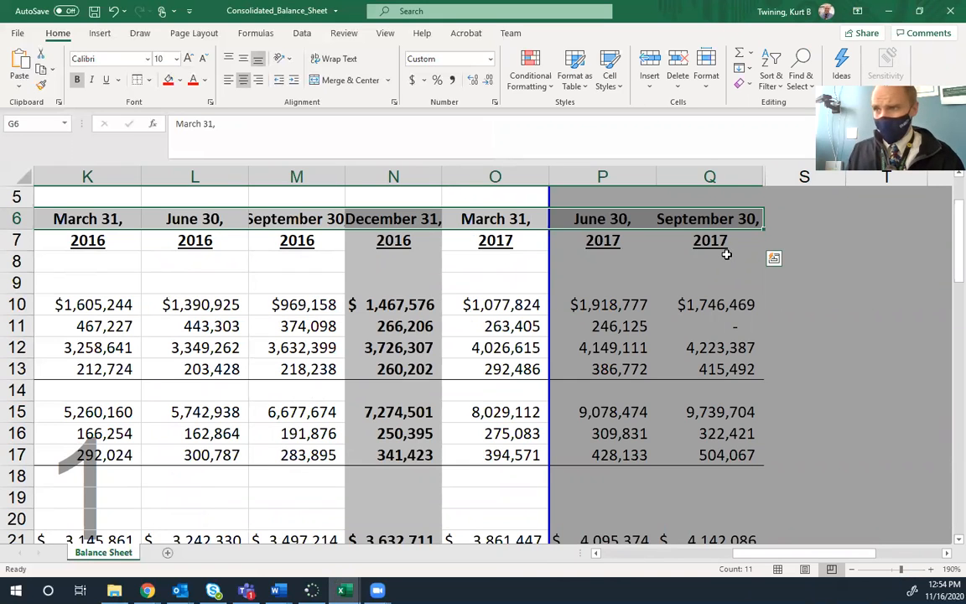
Check the Part Nine header range in Word and extend the Excel selection to G6:Q7
key("alt+Tab")
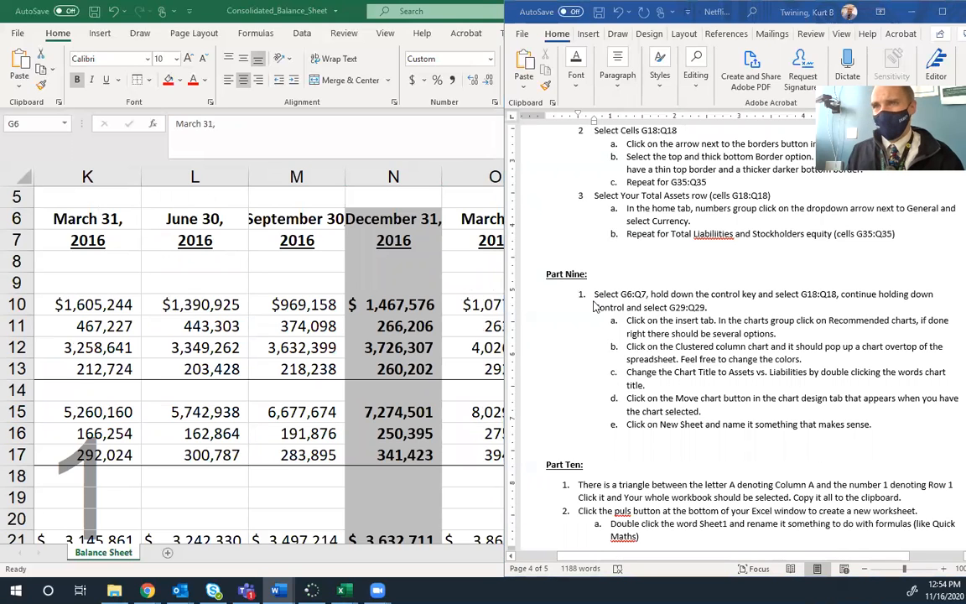
key("alt+Tab")
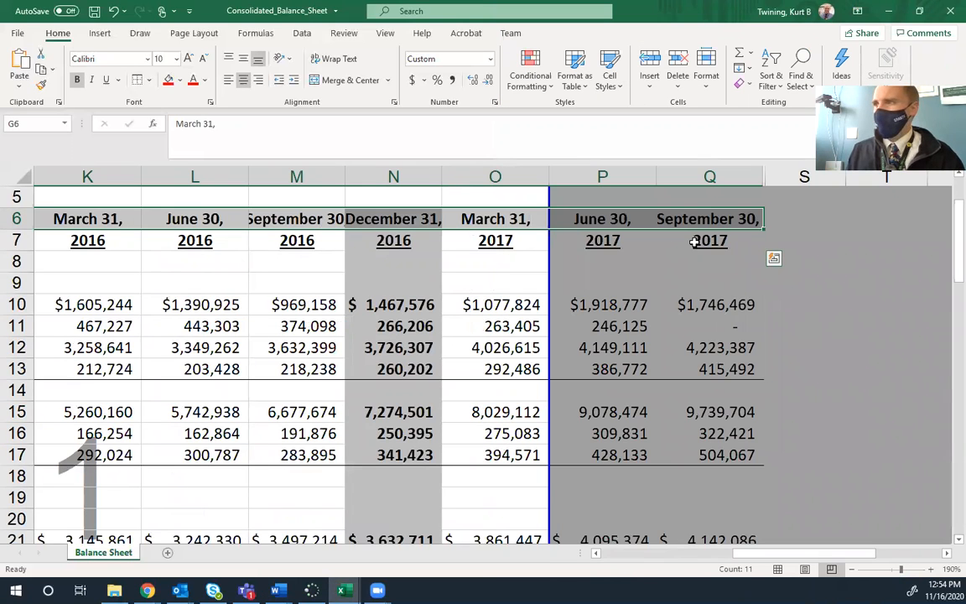
left_click(694, 241, "shift")
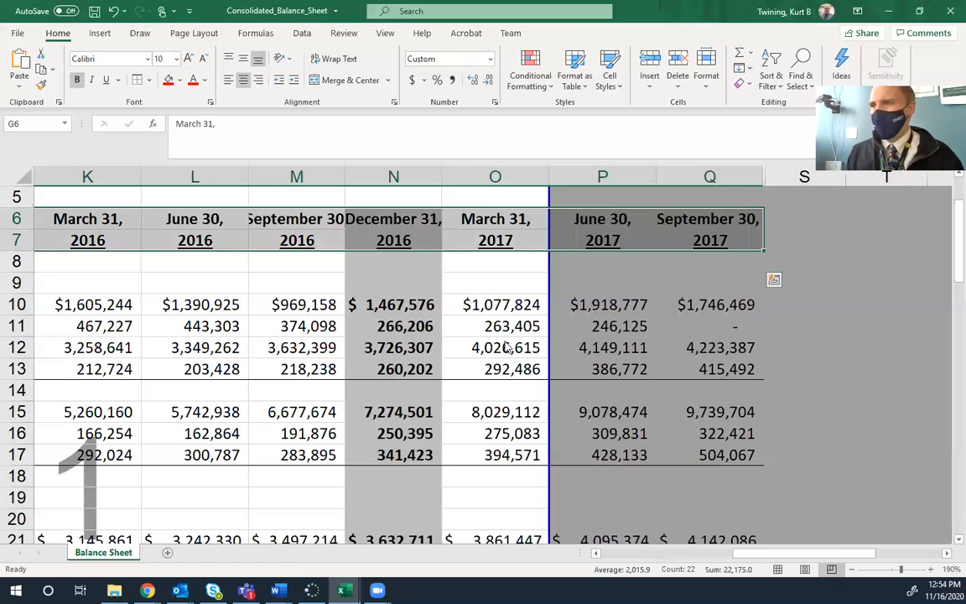
Check the next Part Nine range in Word and add the Total assets cells G18:Q18 to the Excel selection
key("alt+Tab")
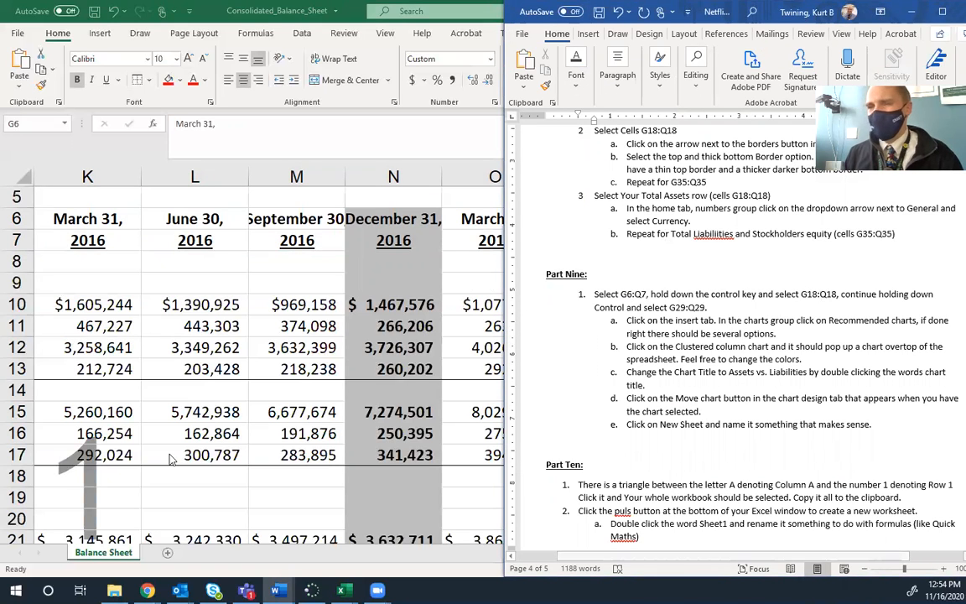
key("alt+Tab")
scroll(97, 386, "down", 2)
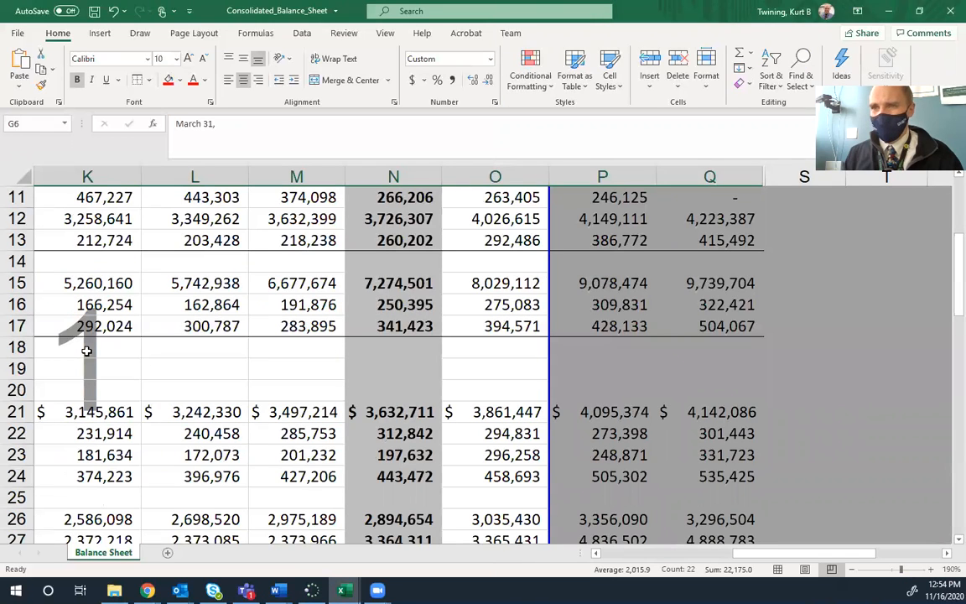
left_click(852, 571)
left_click(852, 571)
left_click(852, 571)
left_click(852, 571)
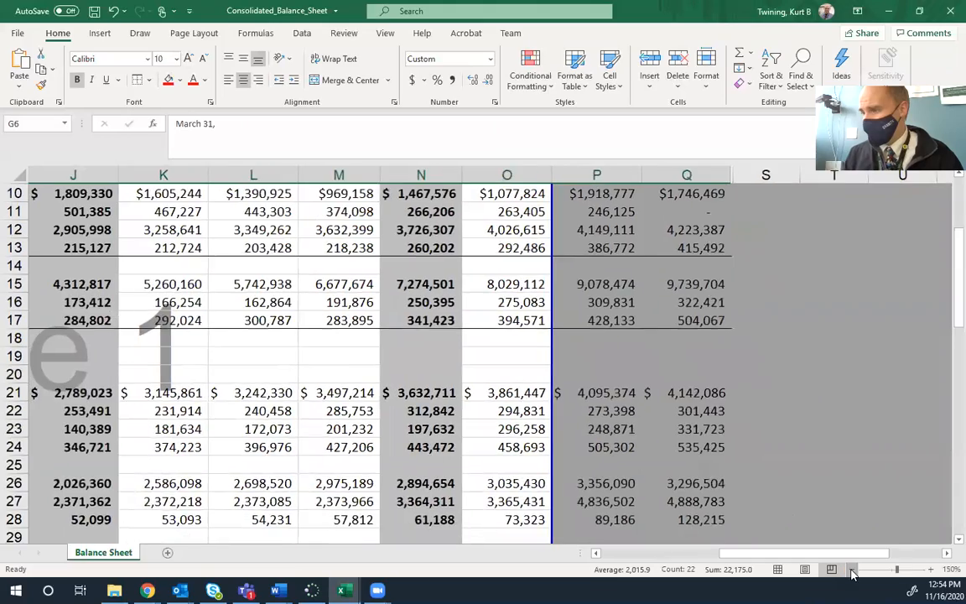
left_click(850, 568)
left_click(851, 571)
left_click_drag(792, 556, 765, 558)
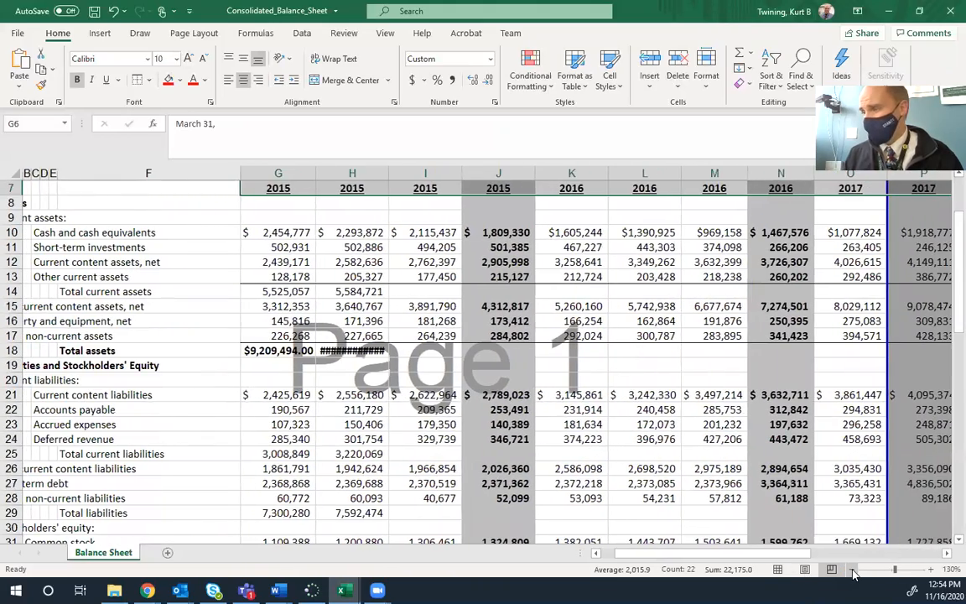
left_click(852, 570)
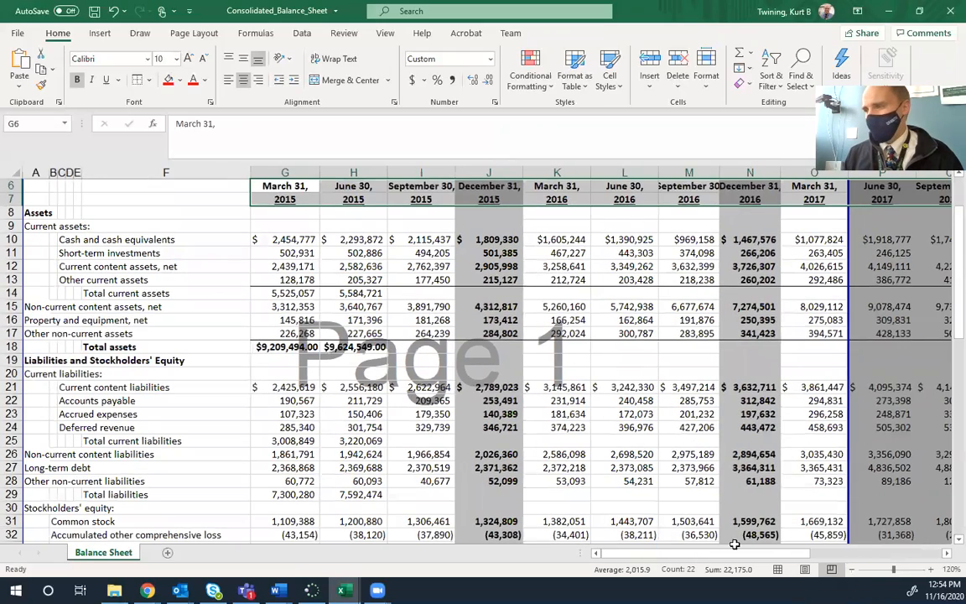
left_click(852, 570)
left_click(852, 571)
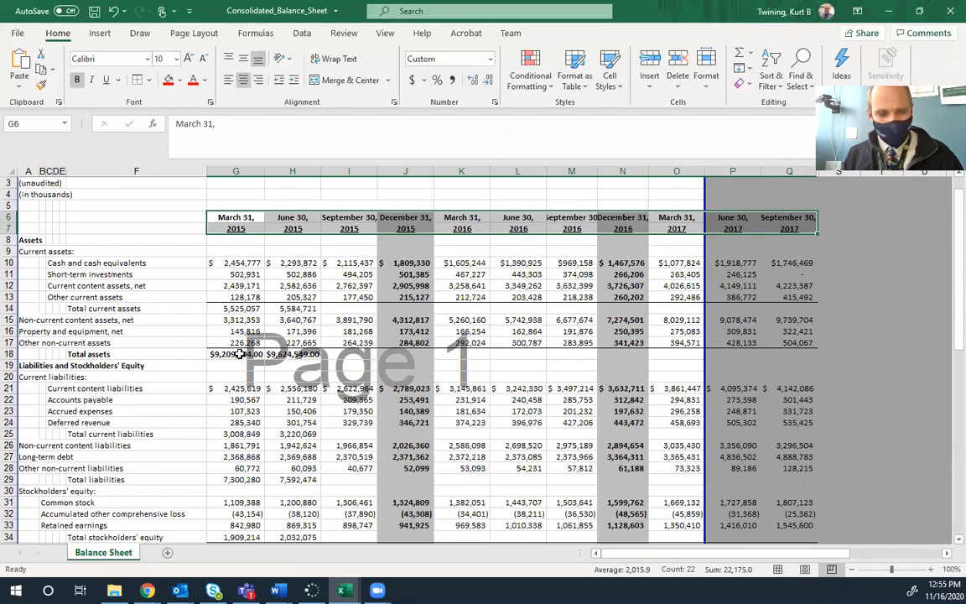
left_click_drag(239, 354, 793, 354)
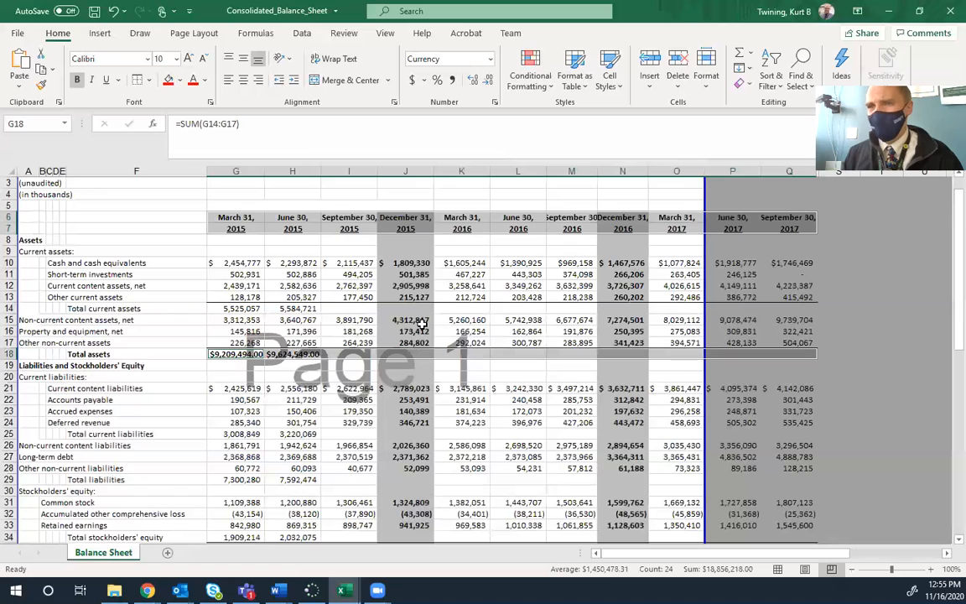
Add the Total liabilities and stockholders' equity cells G35:Q35 to the current selection
scroll(395, 277, "down", 2)
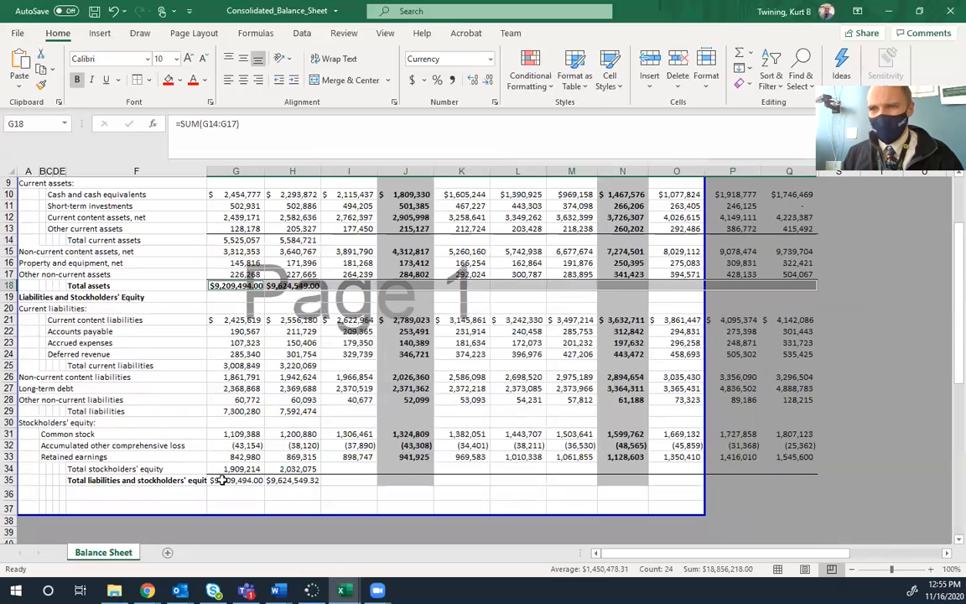
left_click(252, 478, "ctrl")
left_click_drag(254, 478, 775, 478)
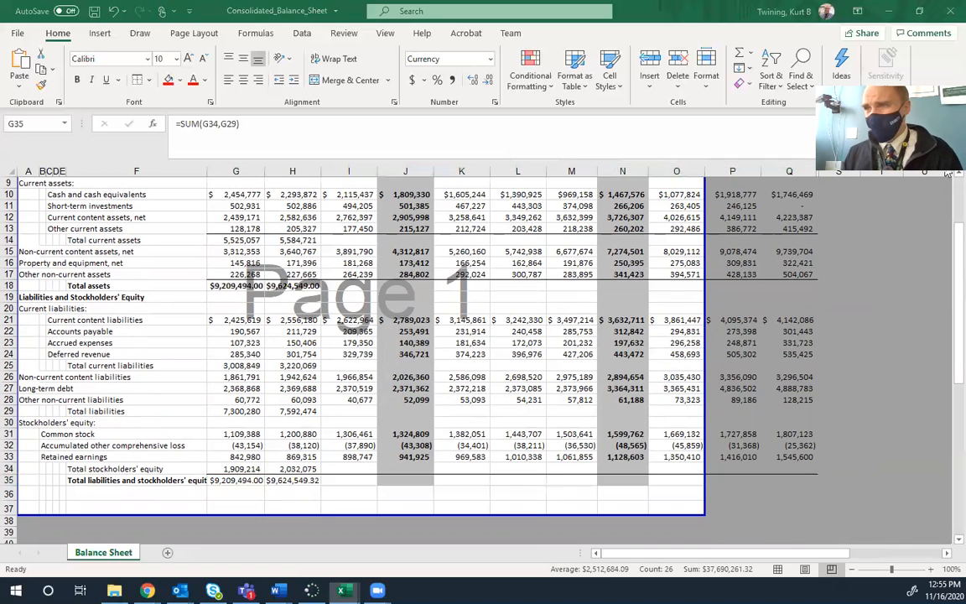
Recheck the ranges in Word, add the Total liabilities cells G29:Q29 to the Excel selection, and deselect G35:Q35
key("alt+Tab")
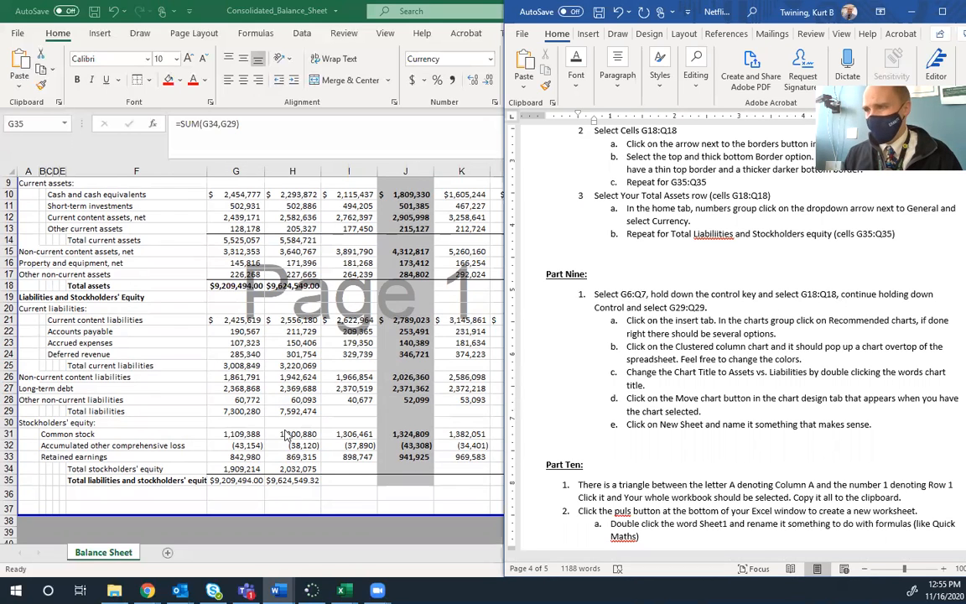
key("super+Up")
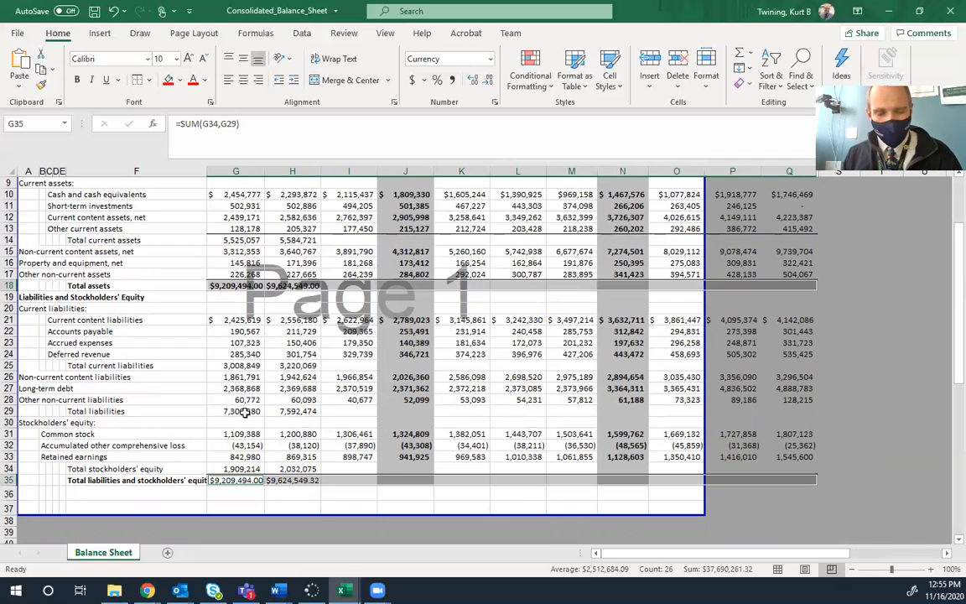
left_click_drag(245, 411, 795, 411)
left_click_drag(243, 479, 791, 479)
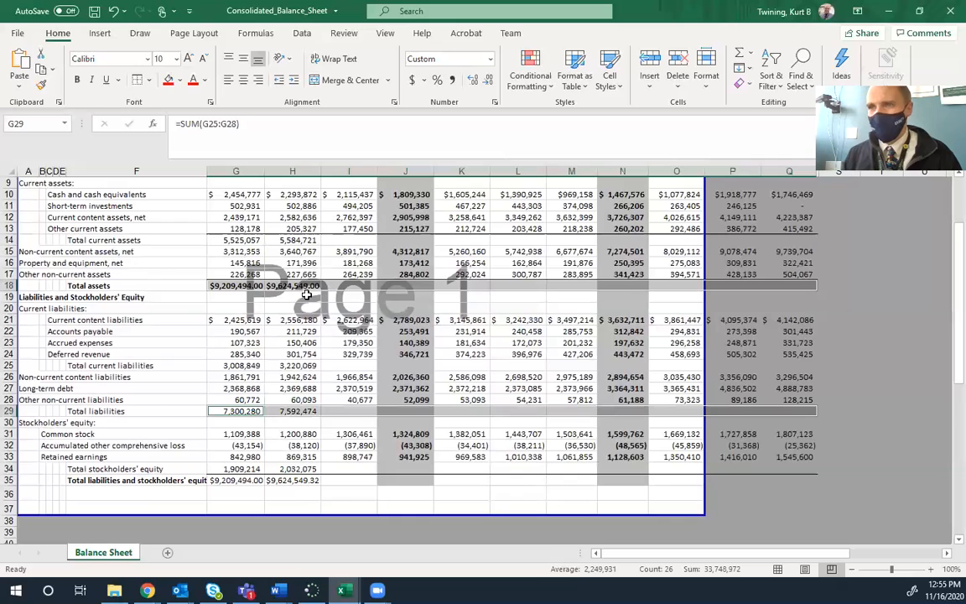
scroll(307, 295, "up", 3)
scroll(446, 529, "down", 1)
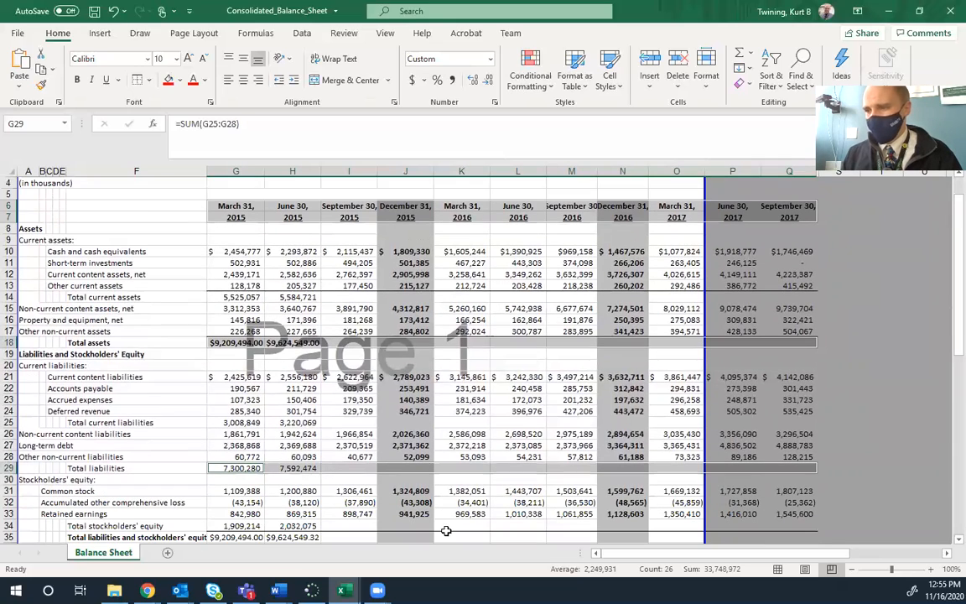
Read the Part Nine chart instructions in Word and open the recommended charts for the selected Excel ranges
key("super+Left")
left_click(763, 411)
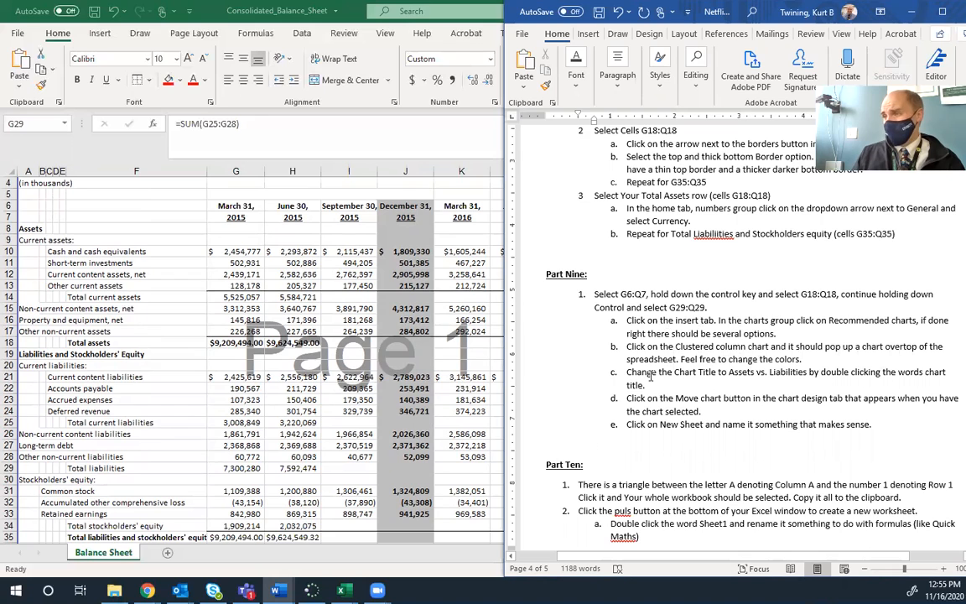
key("alt+Tab")
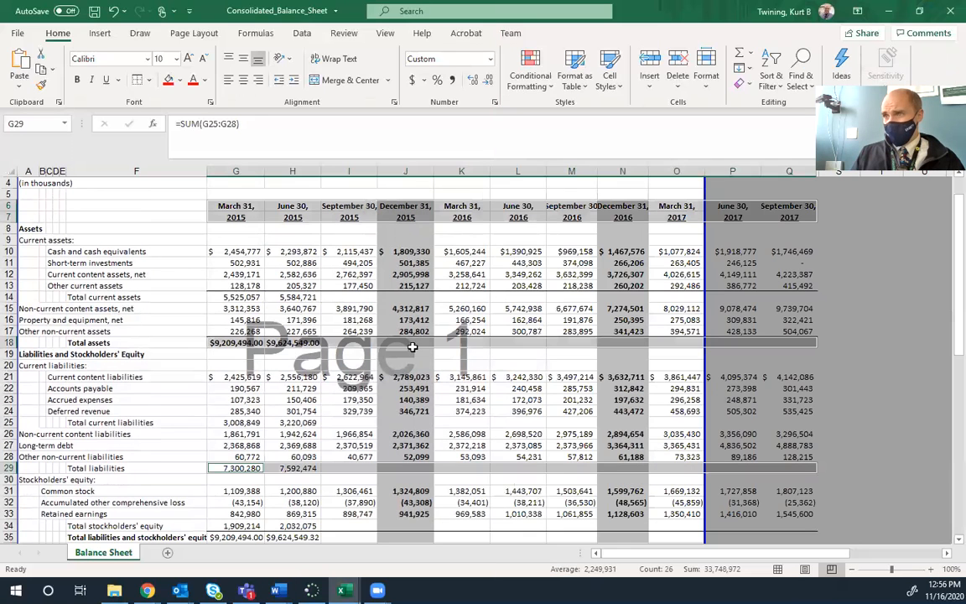
left_click(97, 37)
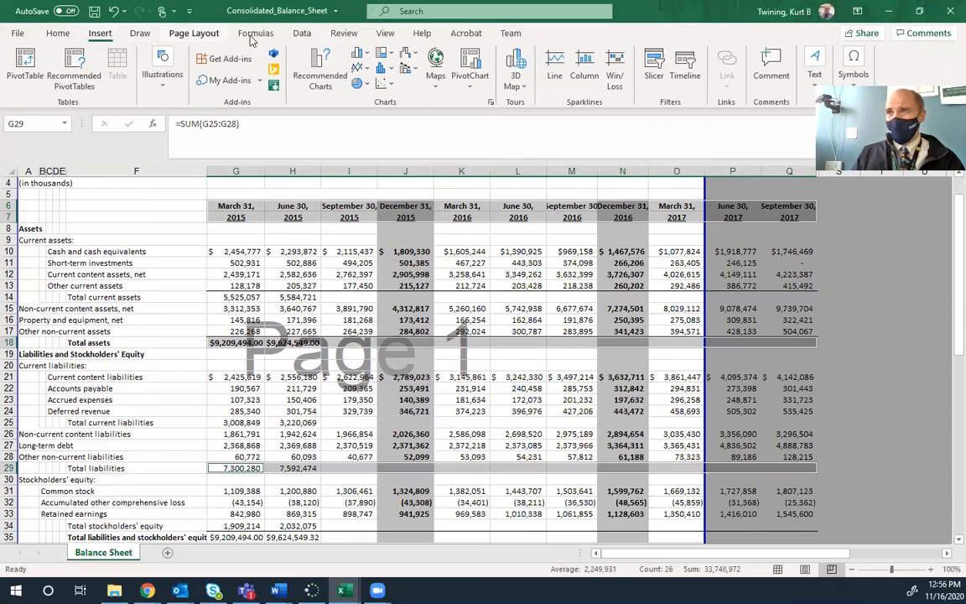
left_click(385, 84)
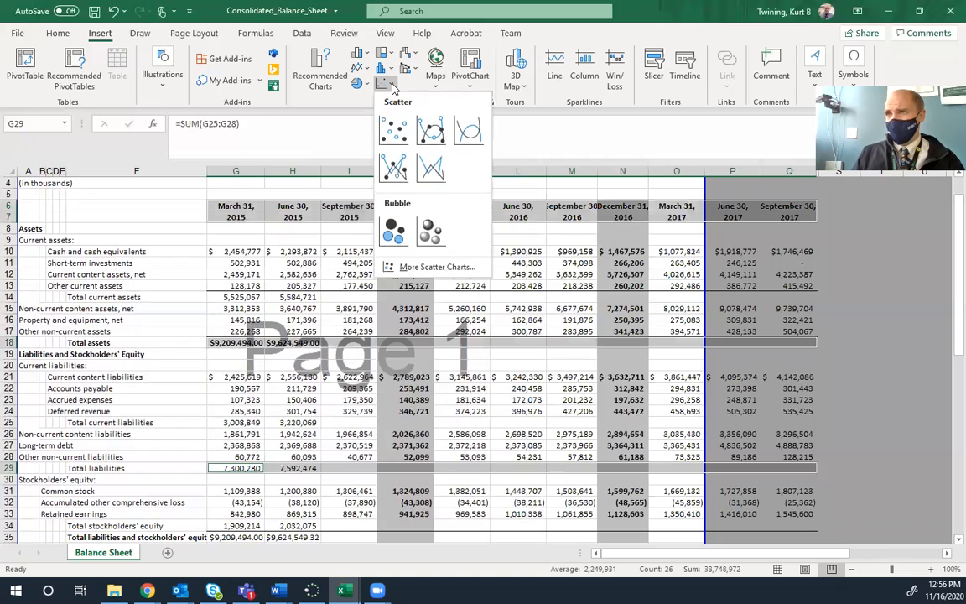
left_click(387, 85)
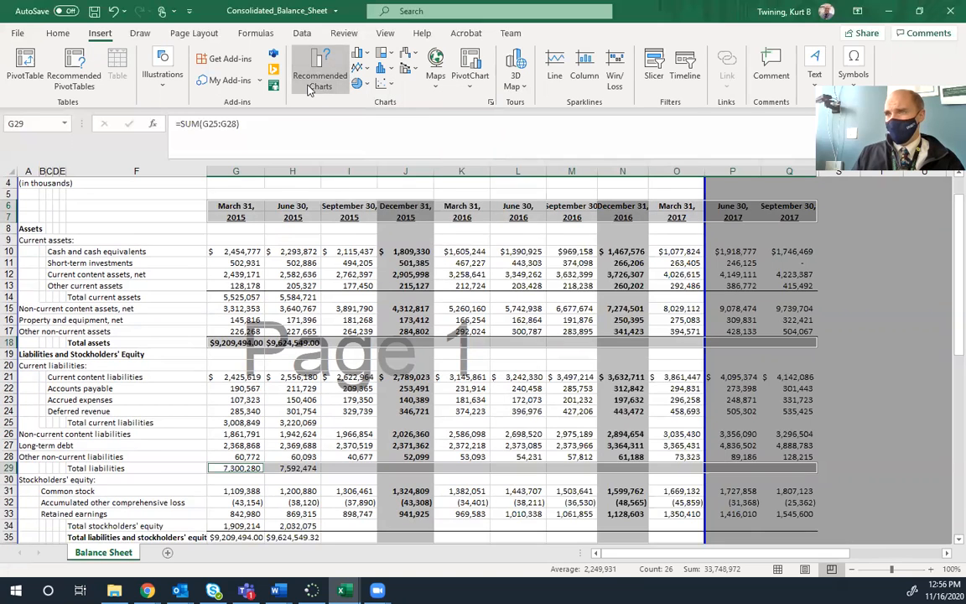
left_click(308, 90)
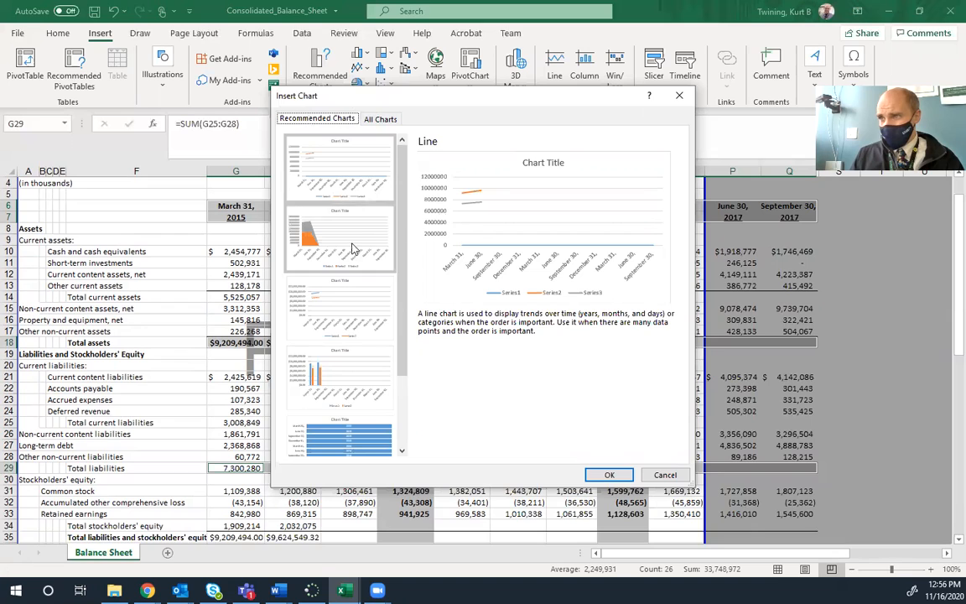
Insert the recommended Clustered Column chart for the selected ranges, checking the chart type against the Word instructions
left_click(307, 233)
left_click(301, 283)
scroll(334, 312, "down", 1)
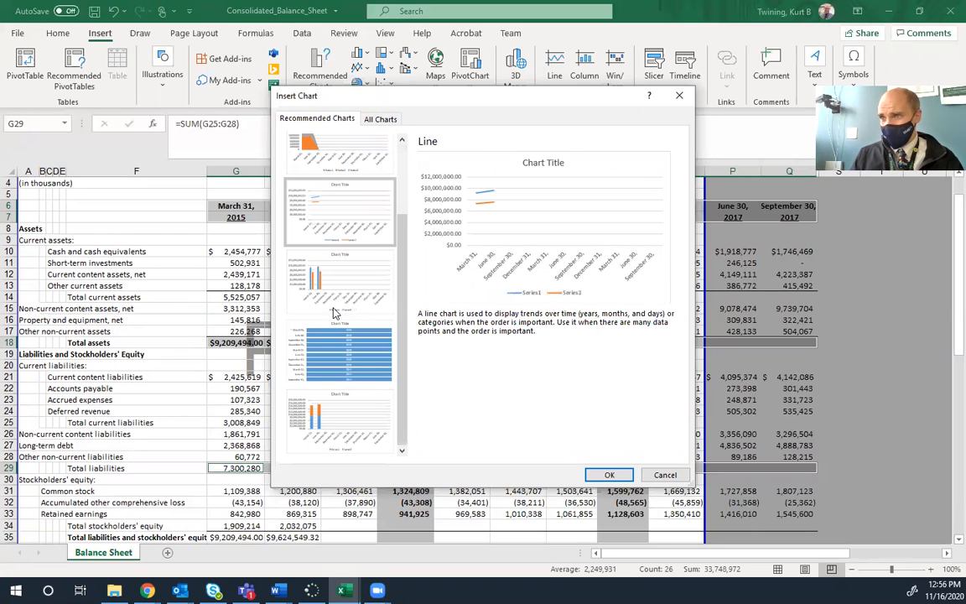
left_click(332, 307)
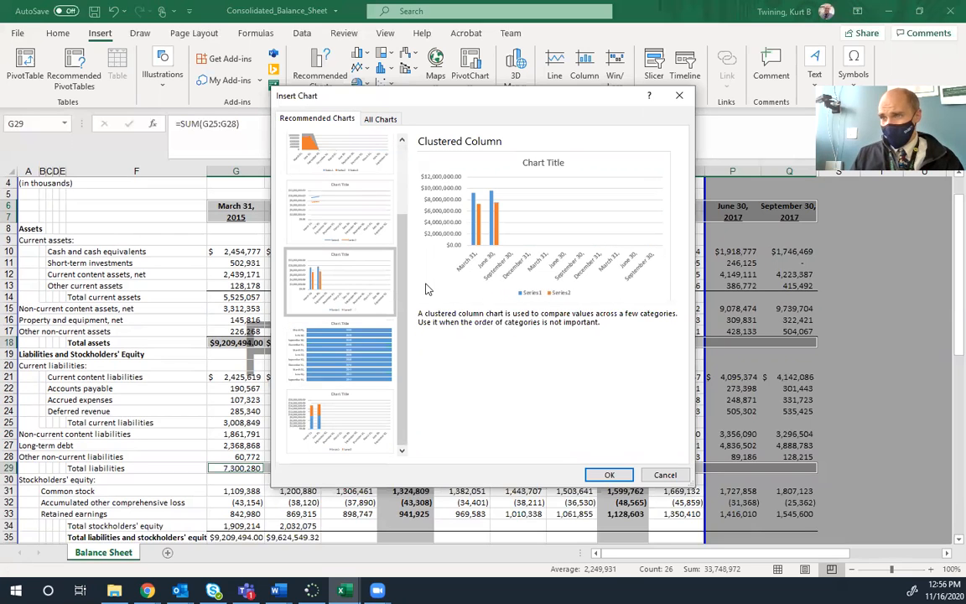
key("alt+Tab")
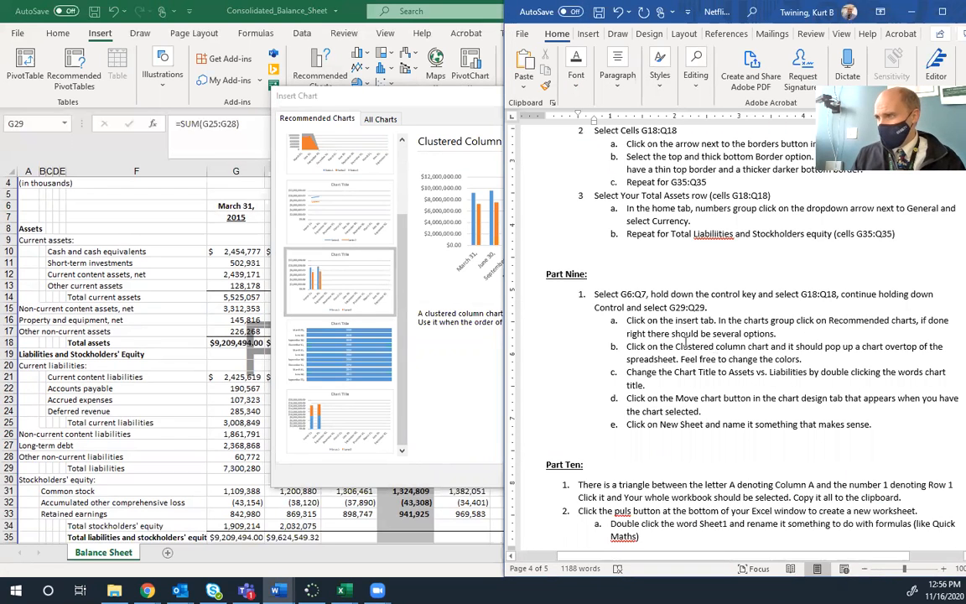
left_click(375, 303)
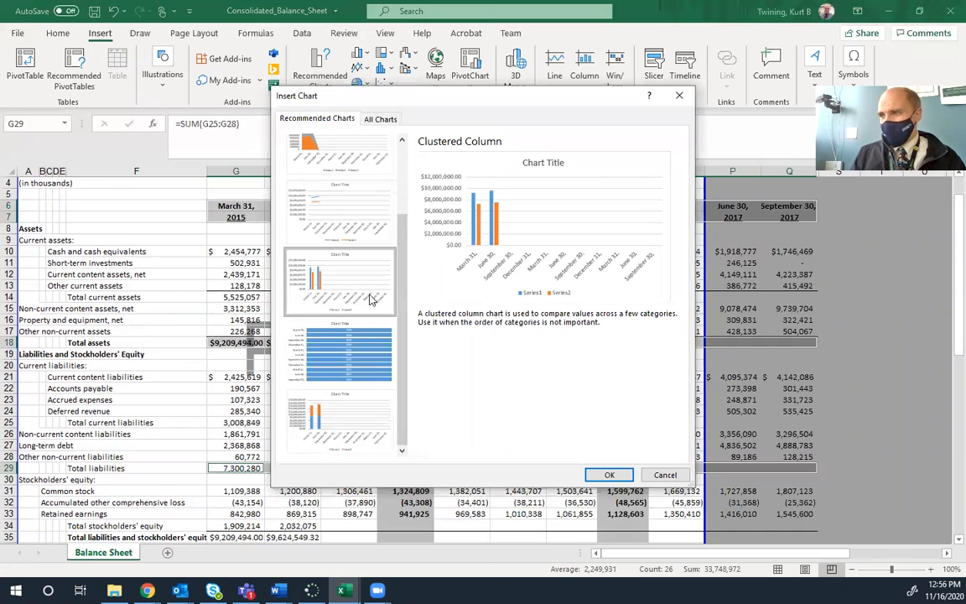
left_click(613, 474)
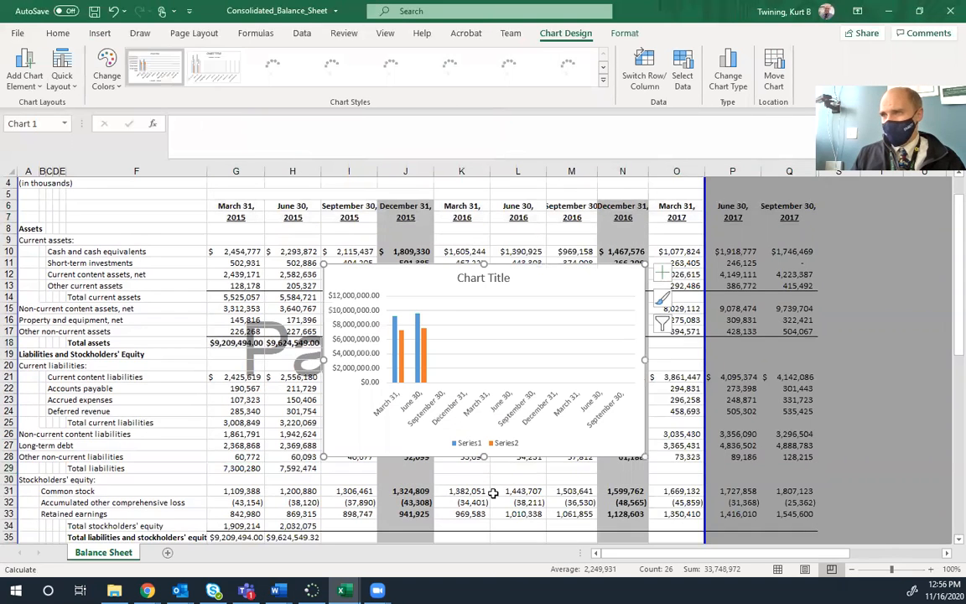
Replace the column chart's placeholder title with "Assets vs. Liabilities", as the Part Nine instructions in Word ask
left_click(497, 281)
key("alt+Tab")
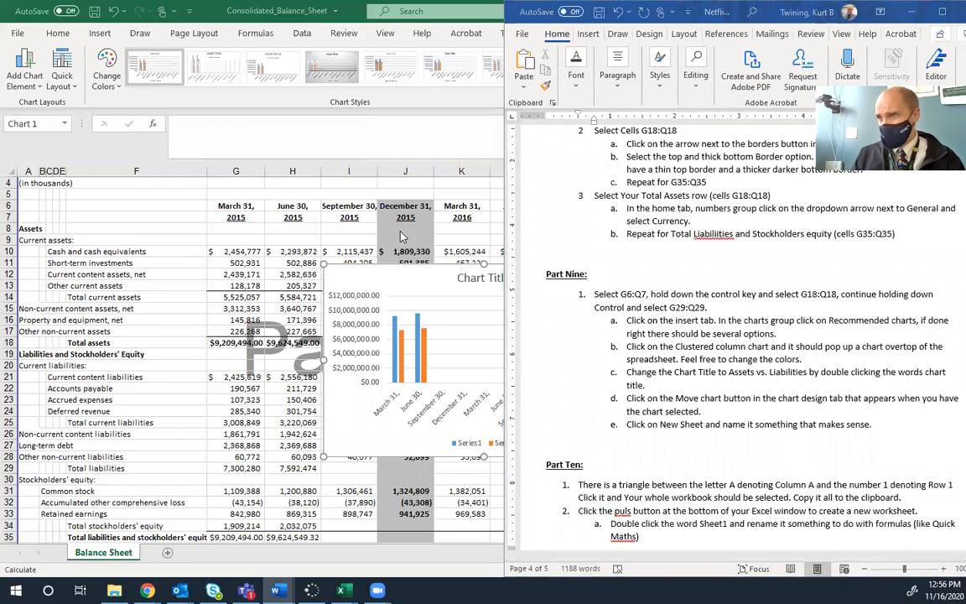
left_click(497, 291)
double_click(498, 279)
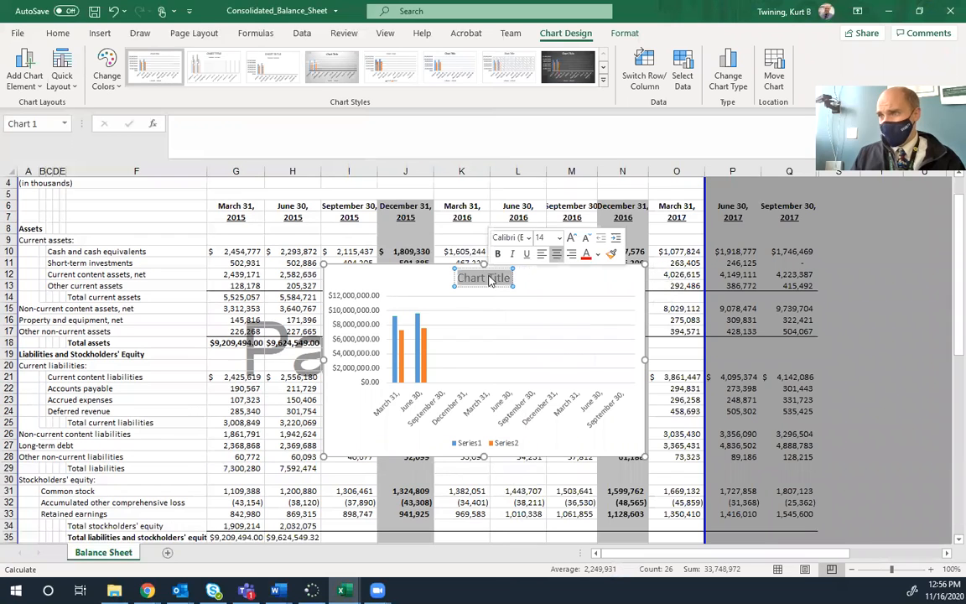
type("Asses")
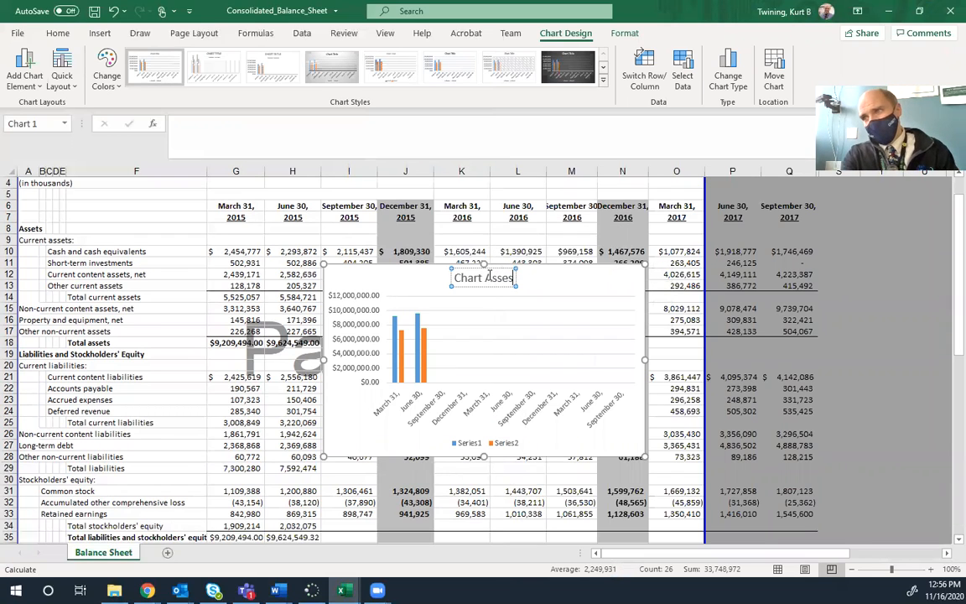
key("BackSpace")
key("BackSpace")
key("BackSpace")
key("BackSpace")
key("BackSpace")
key("BackSpace")
key("BackSpace")
key("BackSpace")
key("BackSpace")
key("BackSpace")
type("Assests")
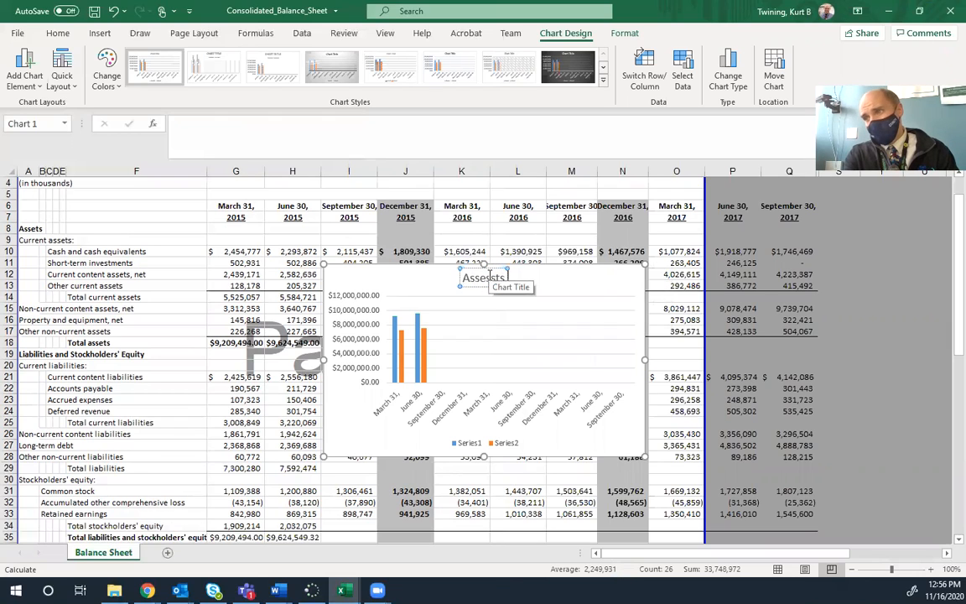
key("BackSpace")
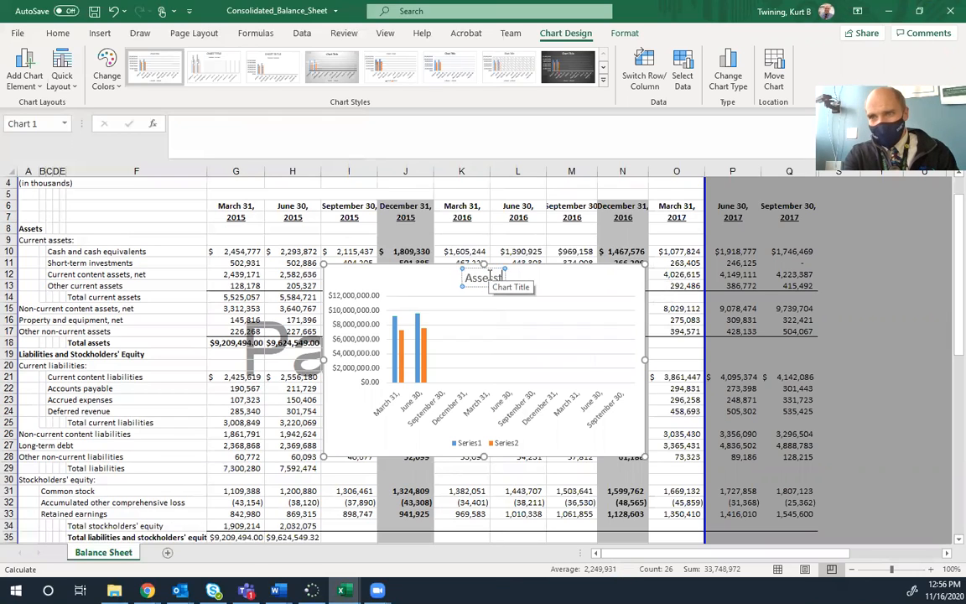
key("BackSpace")
key("BackSpace")
type("ts vs. Liabilities")
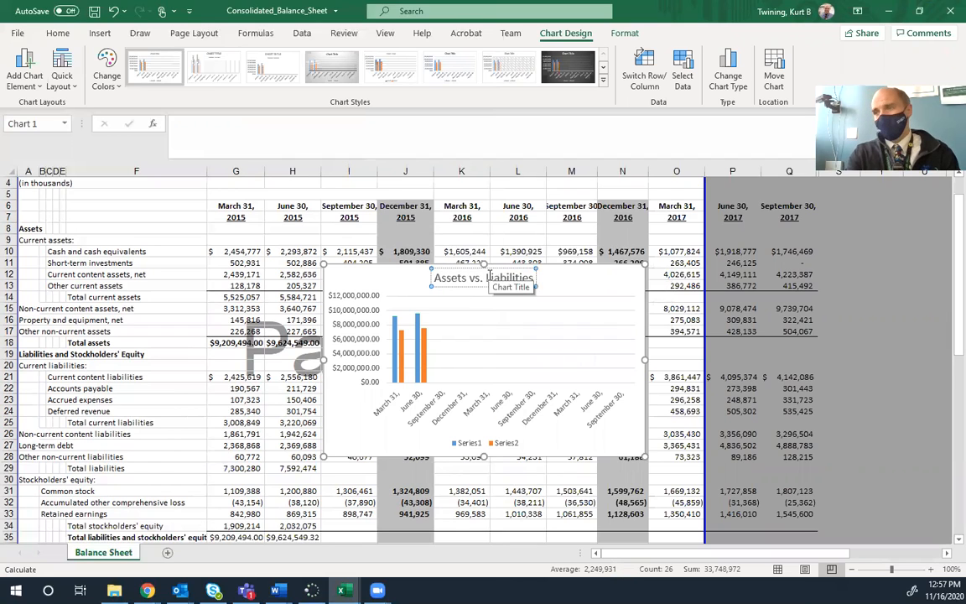
key("Return")
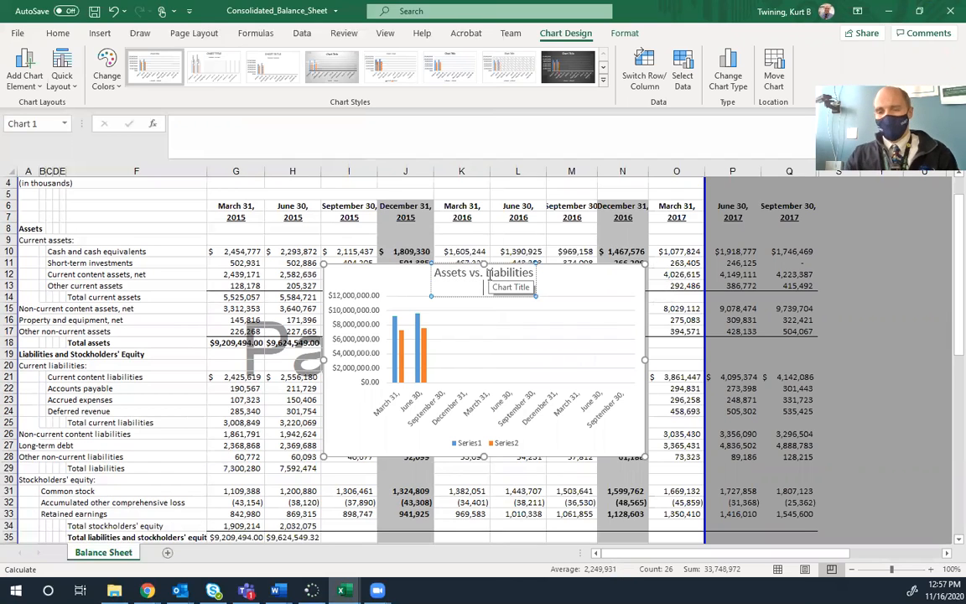
key("BackSpace")
left_click(393, 297)
Check the Part Nine instructions in Word and move the chart to a new sheet named ComparsionChart
key("alt+Tab")
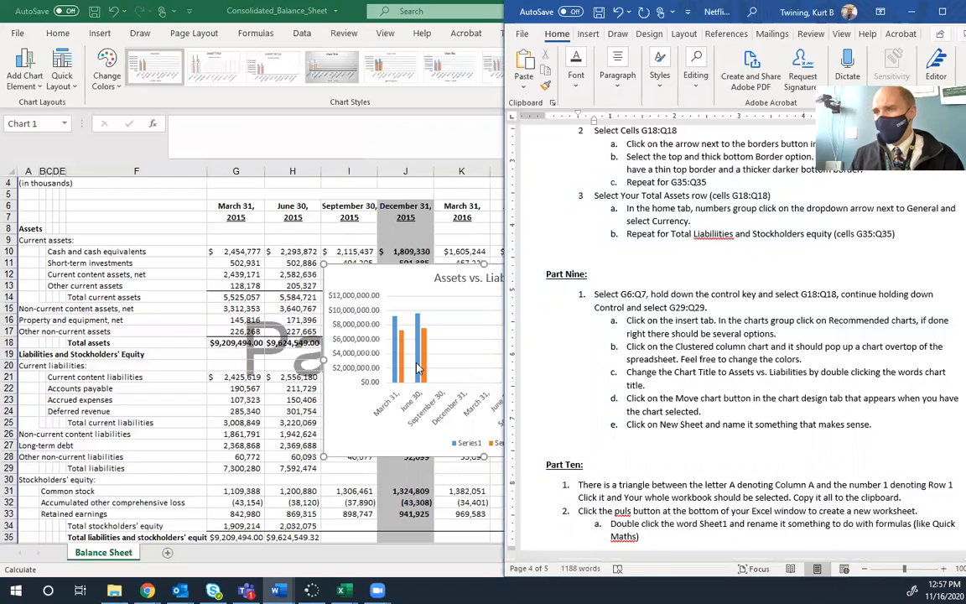
left_click(464, 351)
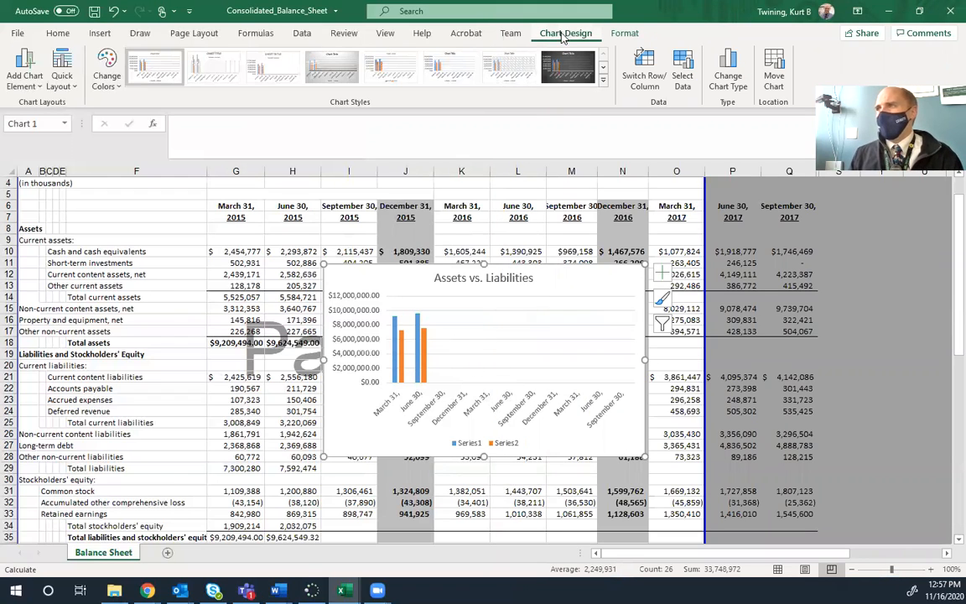
left_click(774, 80)
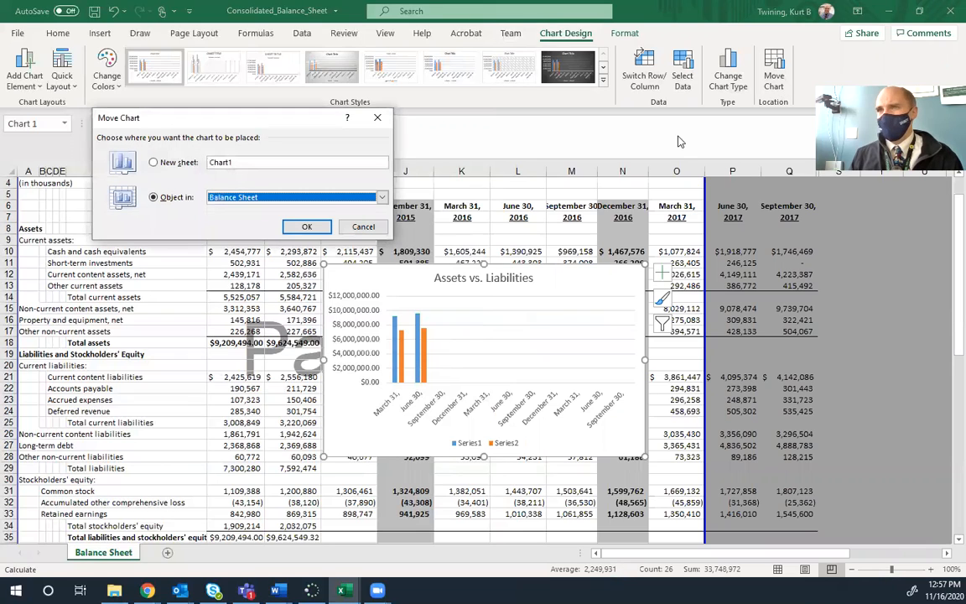
left_click(155, 163)
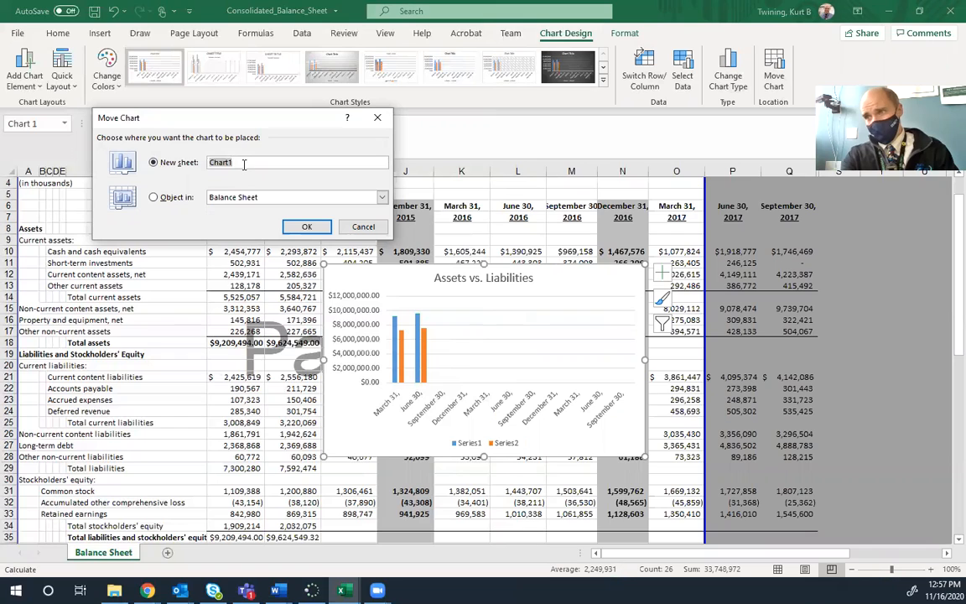
type("Comparsion")
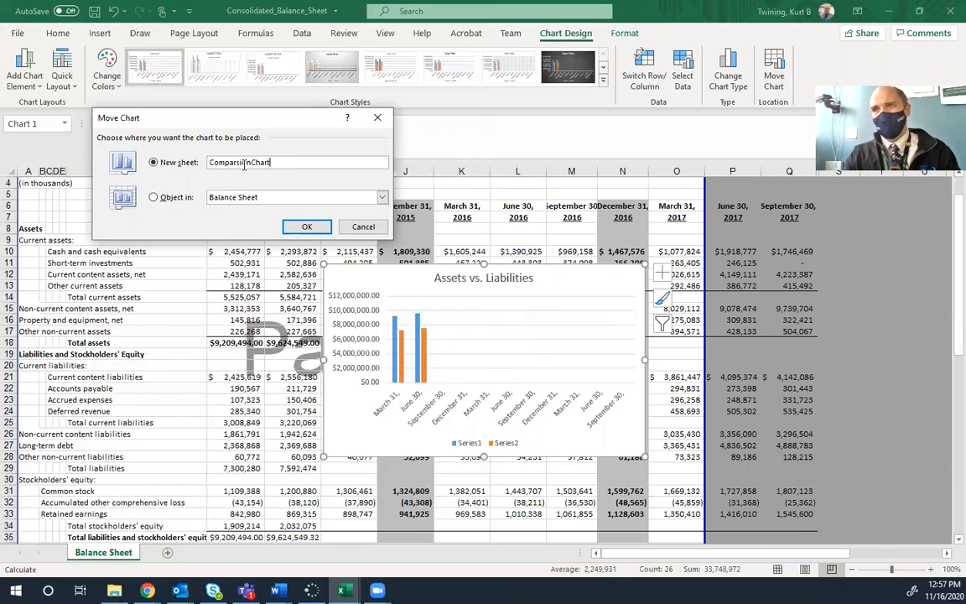
left_click(308, 228)
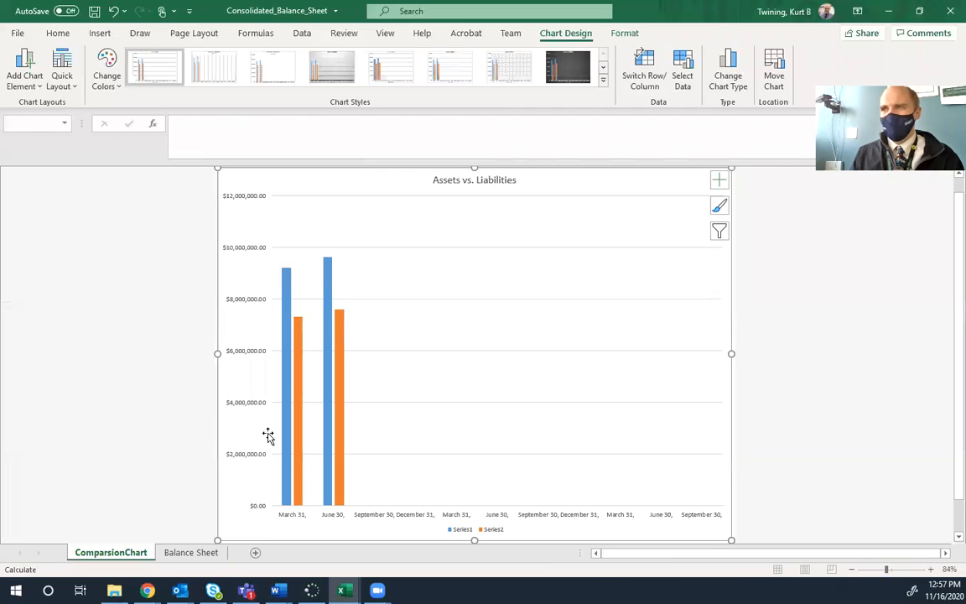
Look at the Balance Sheet and ComparsionChart sheets, return to Balance Sheet, and read the Part Ten instructions in Word
left_click(186, 553)
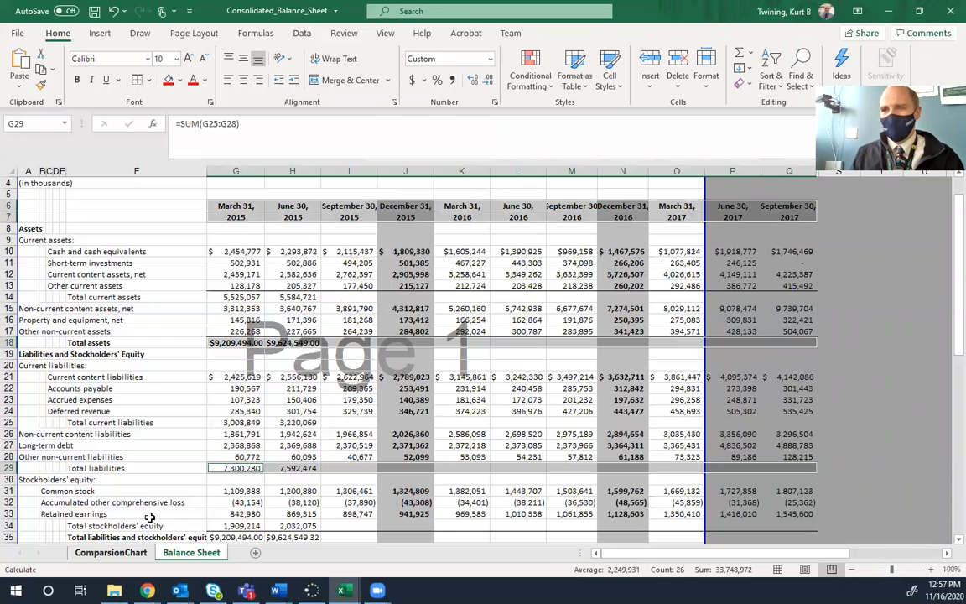
left_click(149, 550)
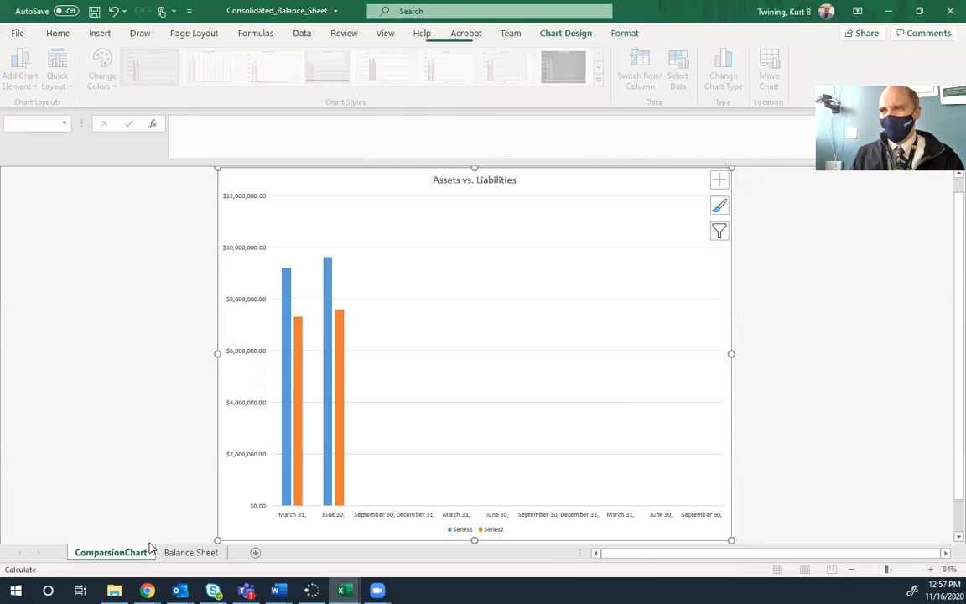
left_click(201, 553)
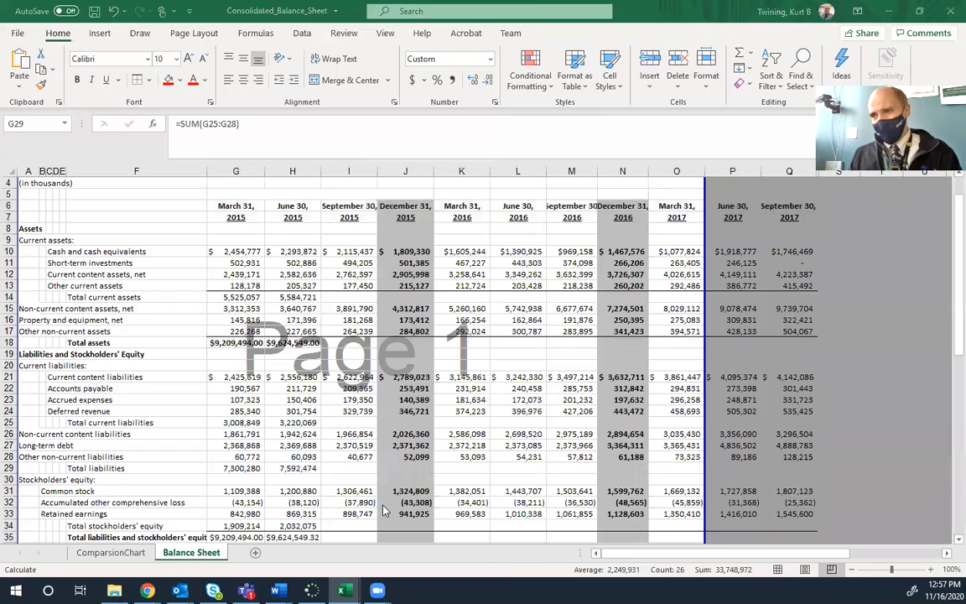
key("alt+Tab")
scroll(698, 396, "down", 7)
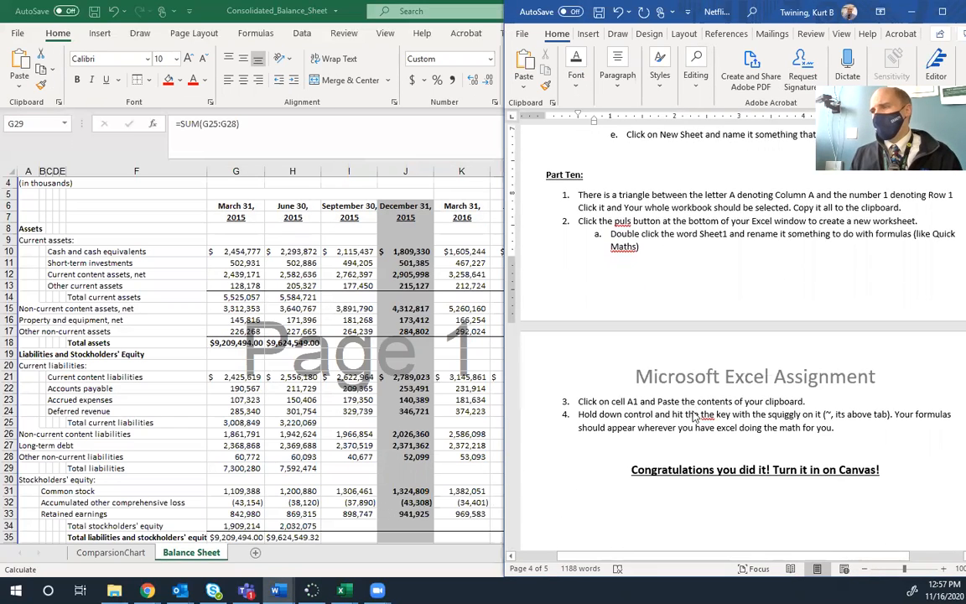
scroll(688, 377, "up", 2)
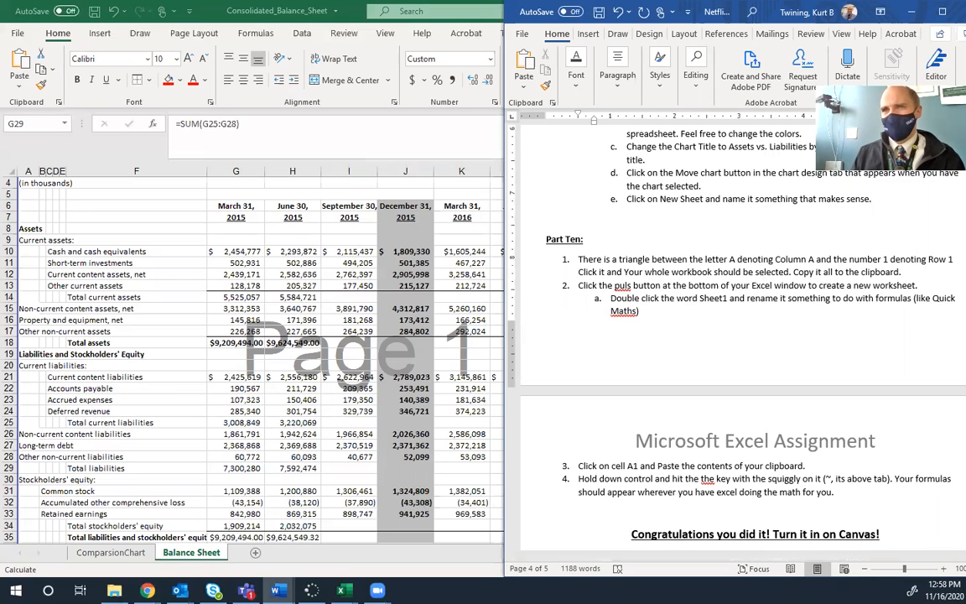
Select all cells of the Balance Sheet worksheet in Excel and copy them to the clipboard
left_click(10, 171)
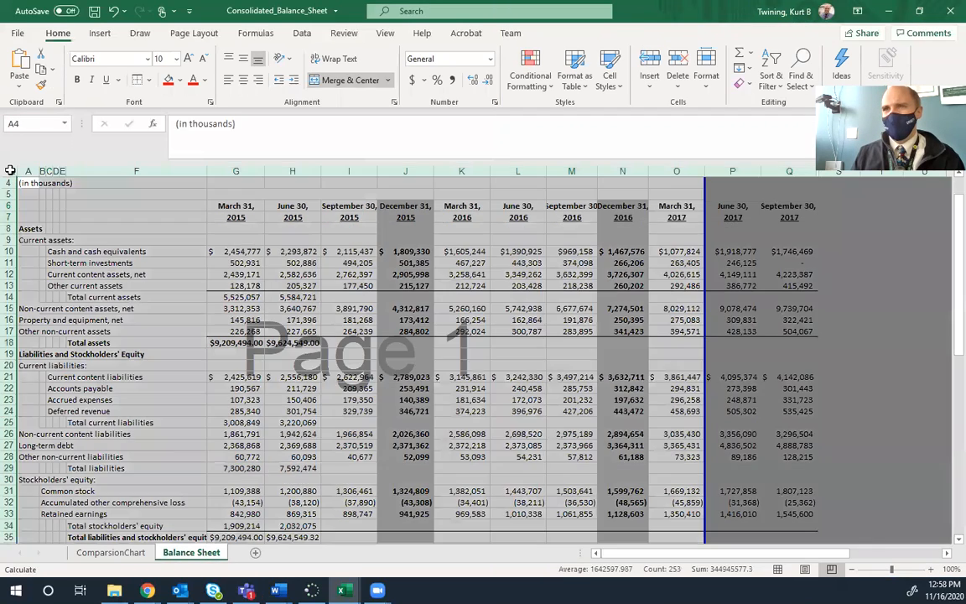
scroll(247, 356, "up", 1)
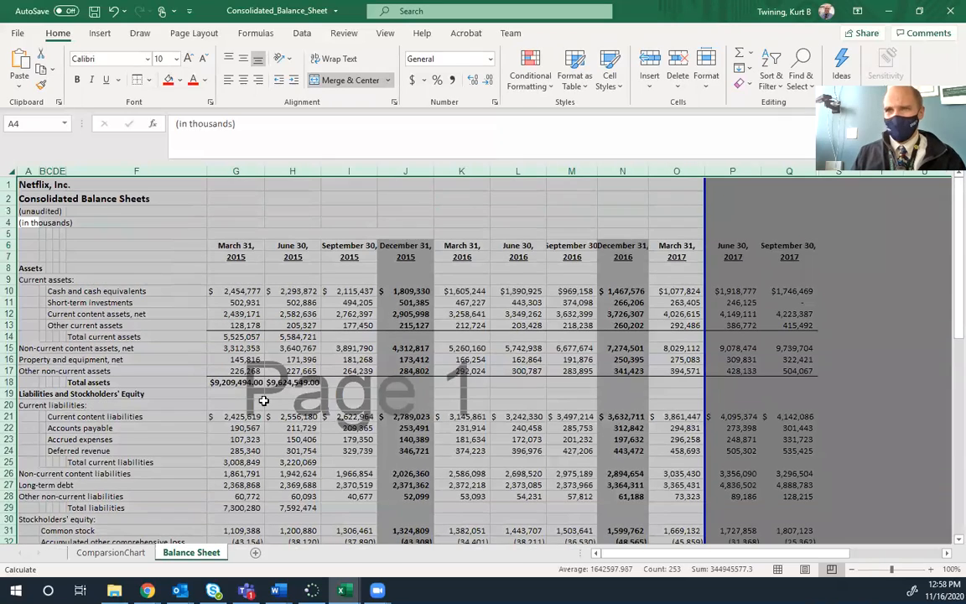
key("super+Left")
left_click(702, 403)
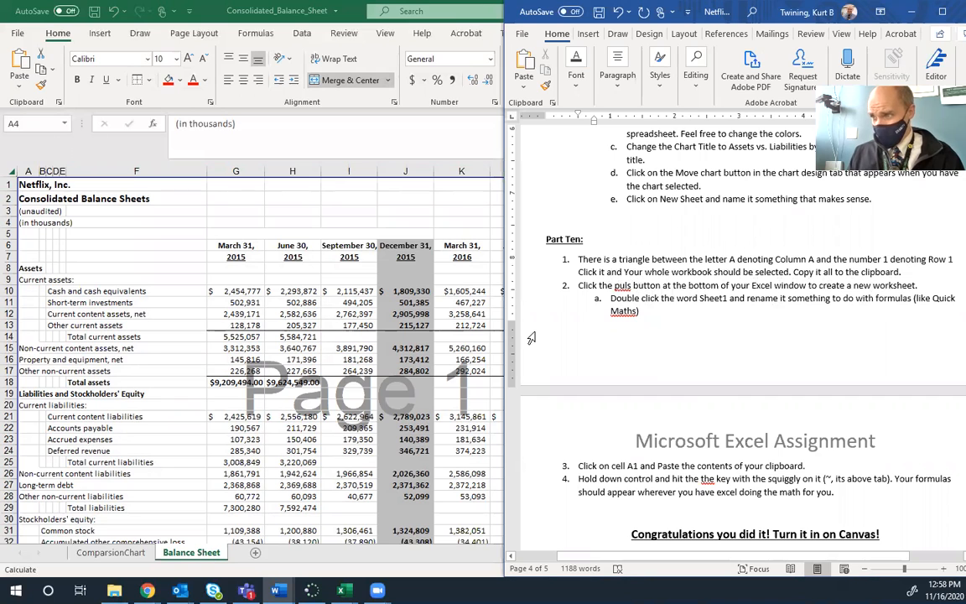
left_click(11, 171)
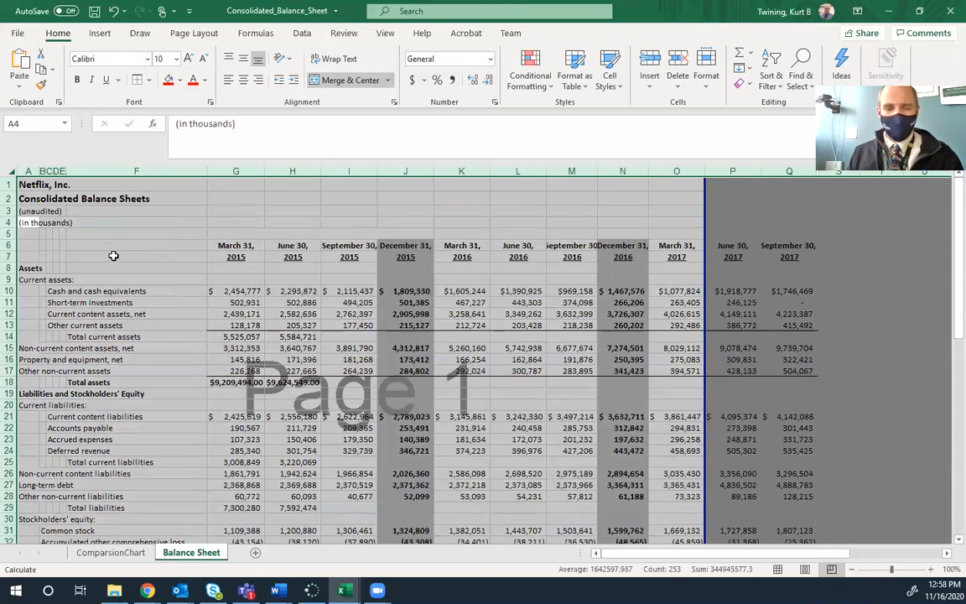
key("ctrl+c")
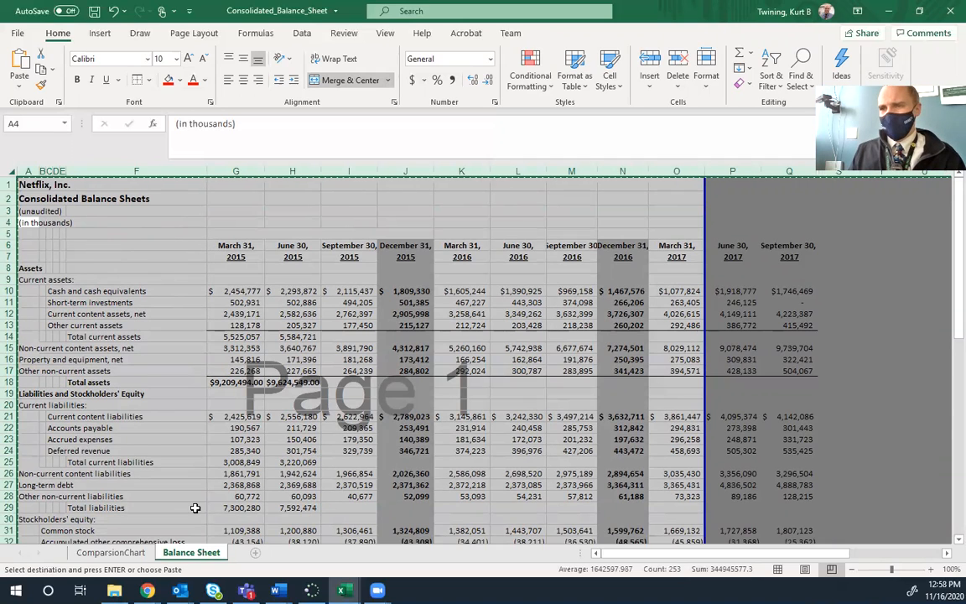
Add a new worksheet after Balance Sheet and rename it Formulas, checking the naming instruction in Word
left_click(254, 552)
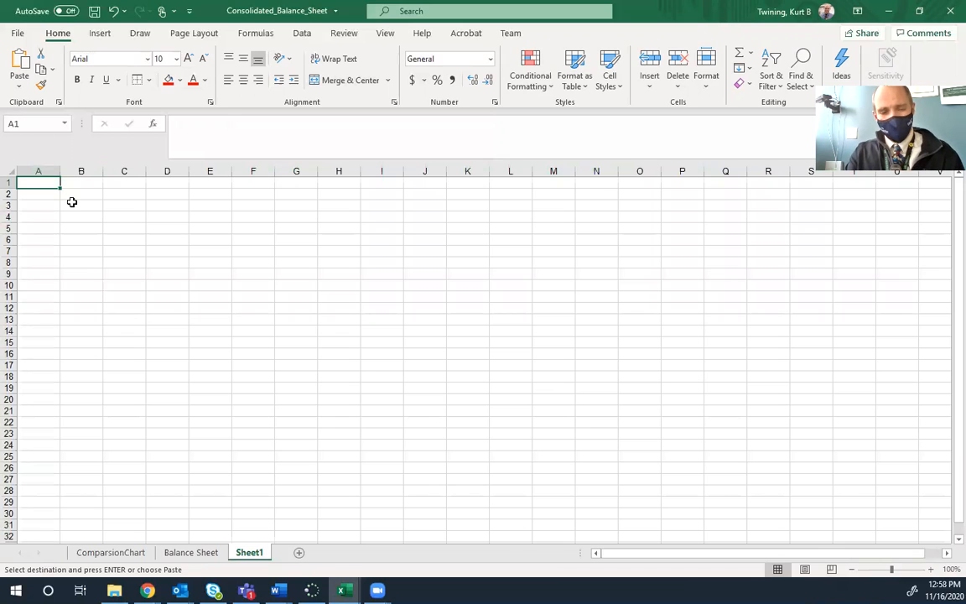
key("alt+Tab")
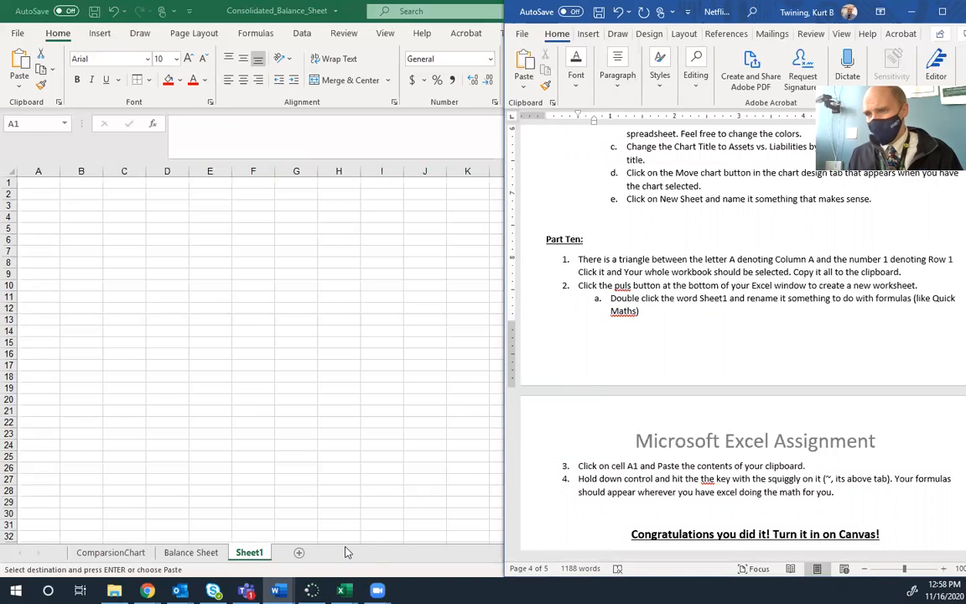
key("alt+Tab")
left_click(248, 503)
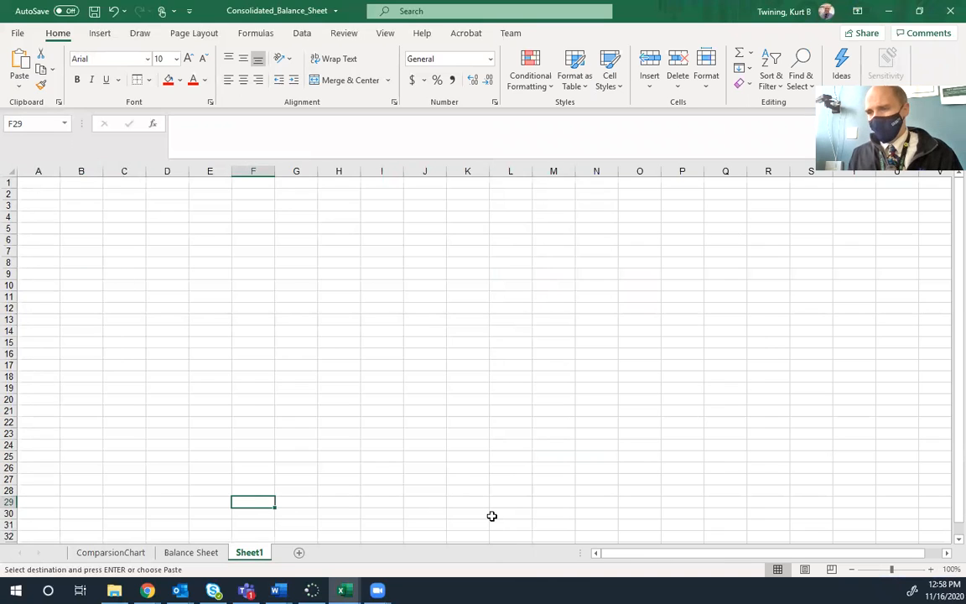
right_click(256, 553)
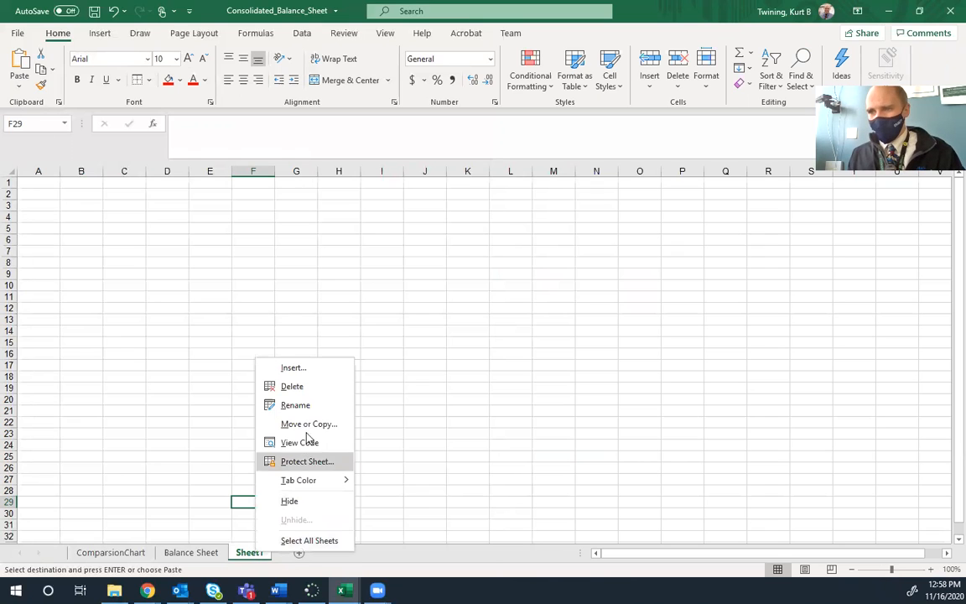
left_click(306, 405)
type("Formulas")
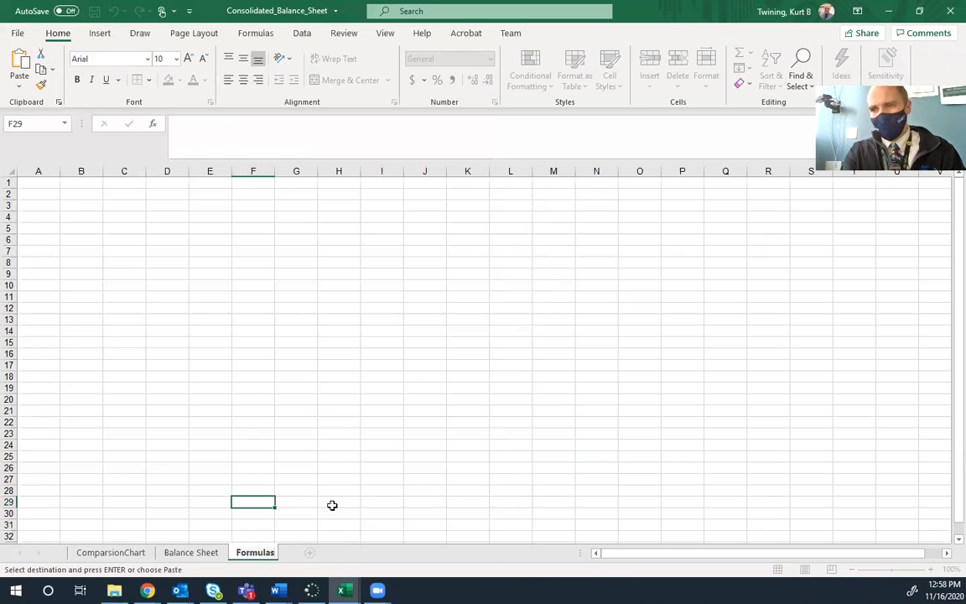
key("Return")
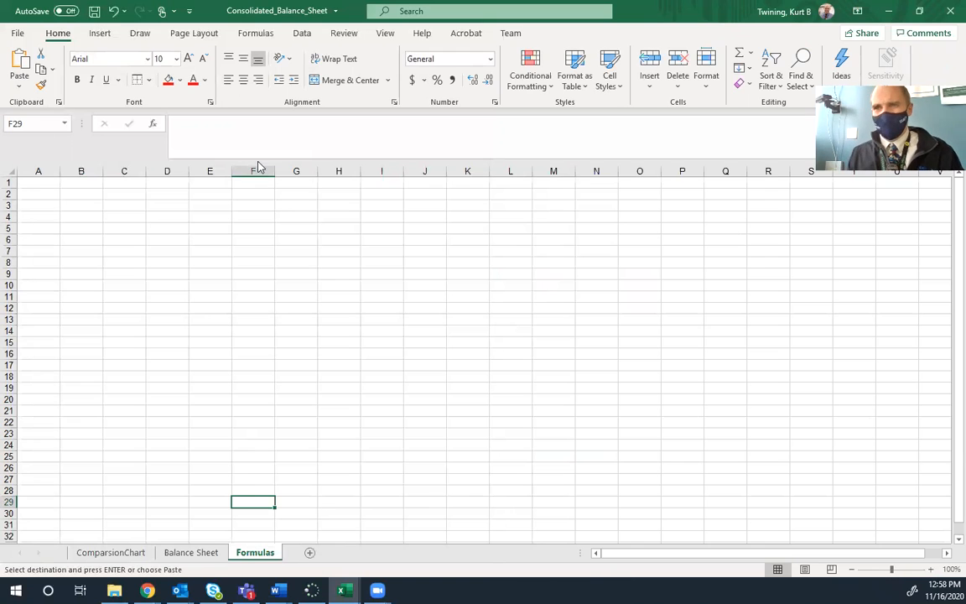
Paste the copied balance sheet at cell A1 of the Formulas sheet, consulting the remaining Part Ten instructions in Word
left_click(38, 183)
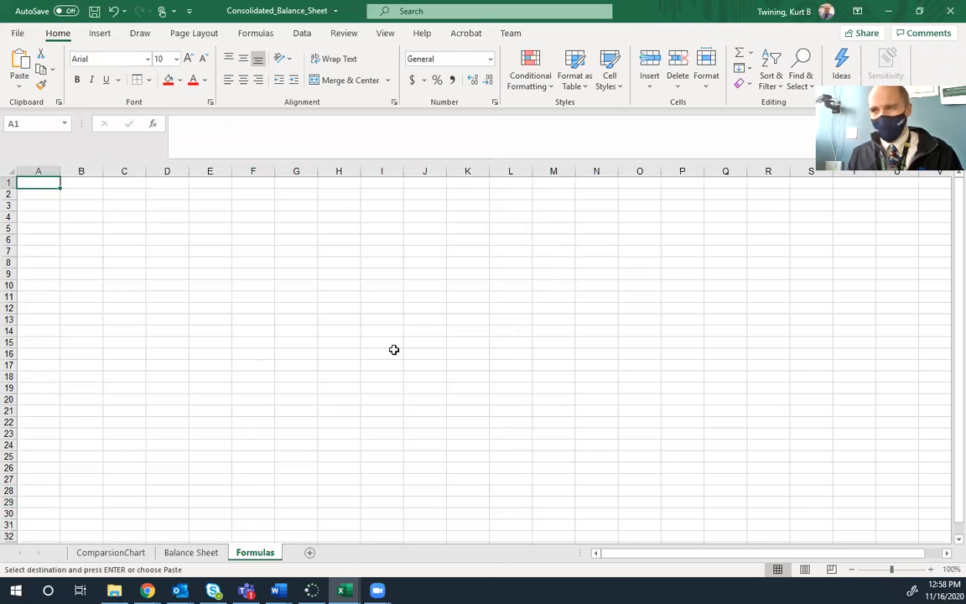
key("alt+Tab")
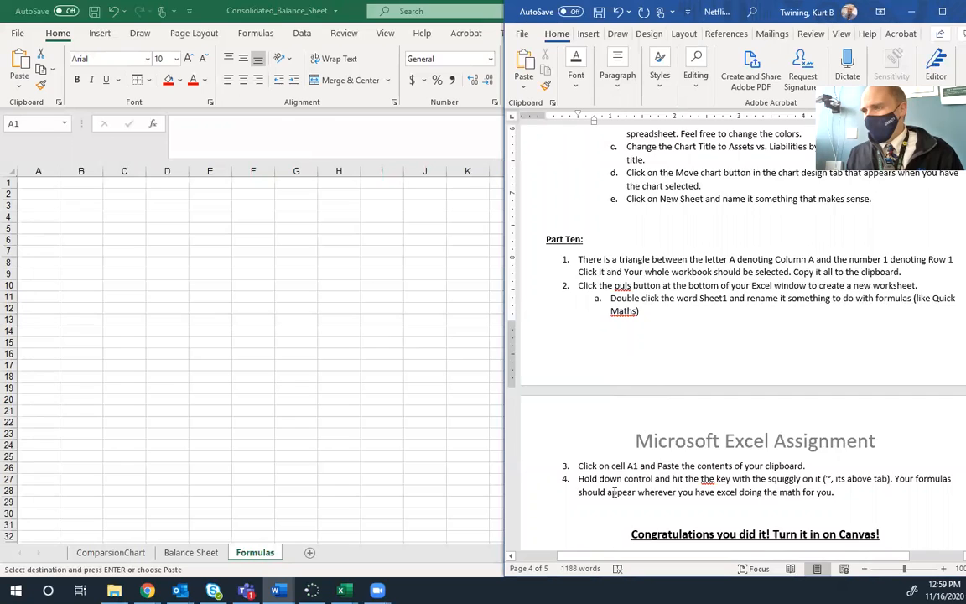
scroll(627, 486, "down", 1)
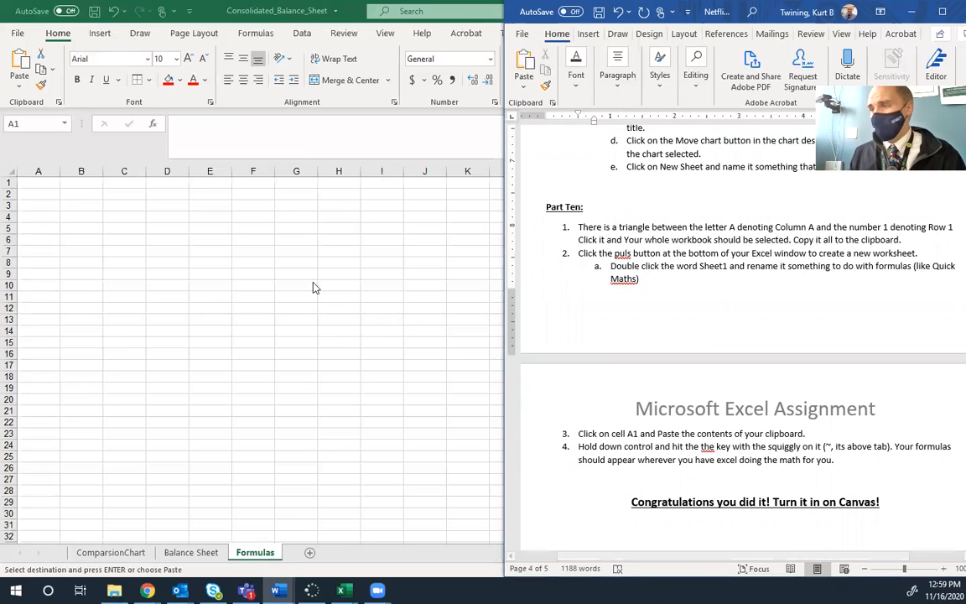
left_click(44, 181)
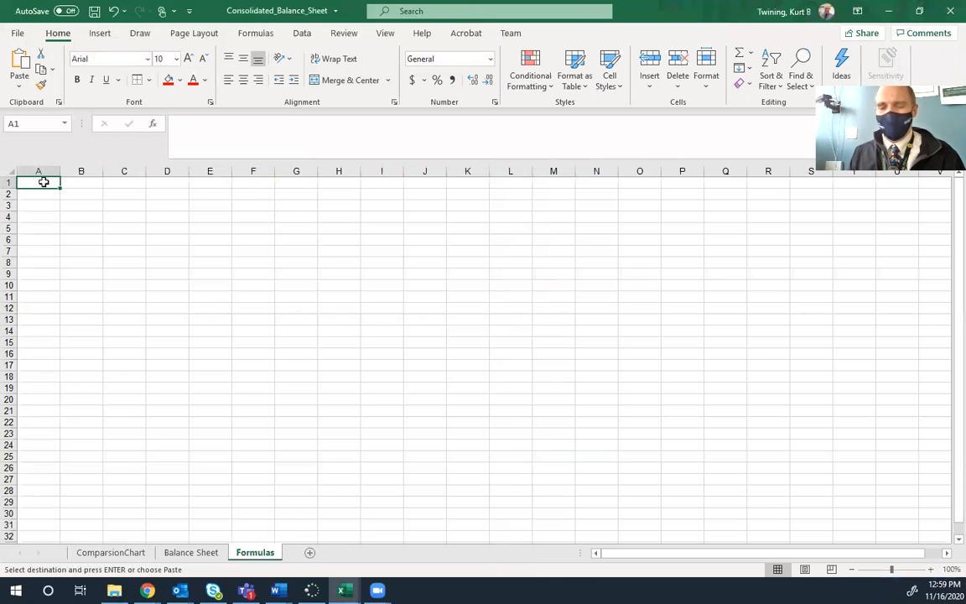
key("ctrl+v")
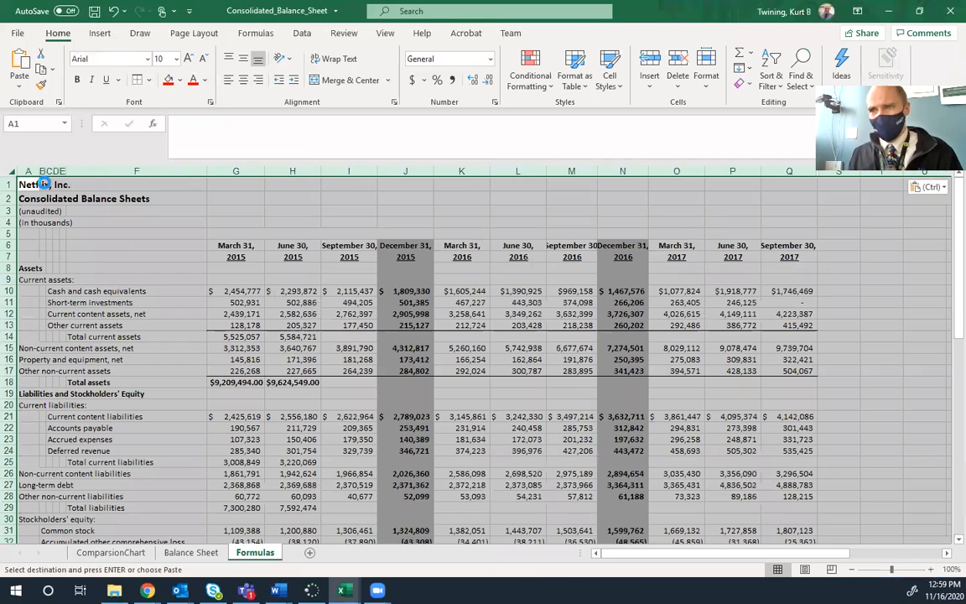
key("alt+Tab")
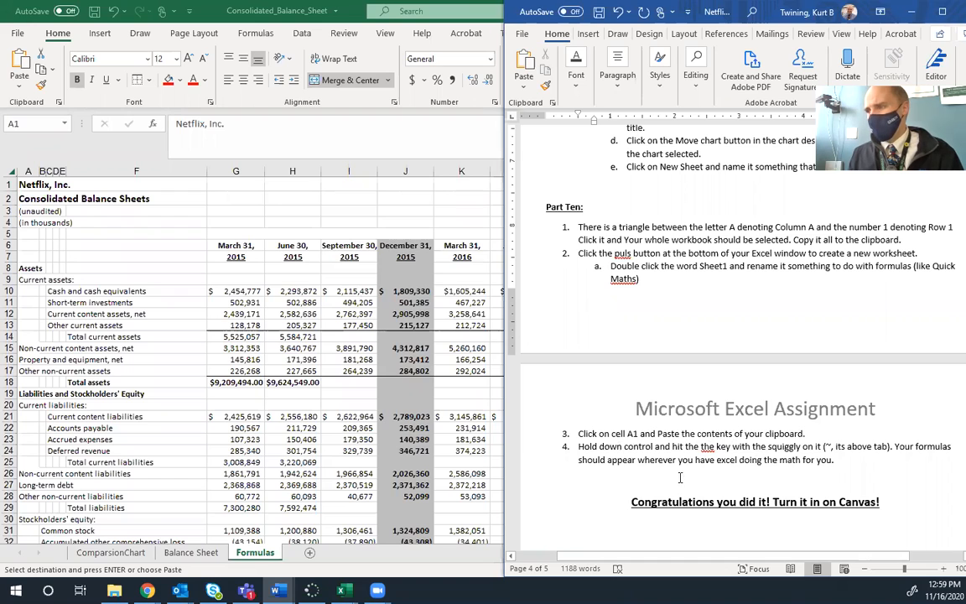
In Excel, display the formulas instead of values on the Formulas sheet, checking the last Part Ten instruction in Word and reviewing the formula rows
key("alt+Tab")
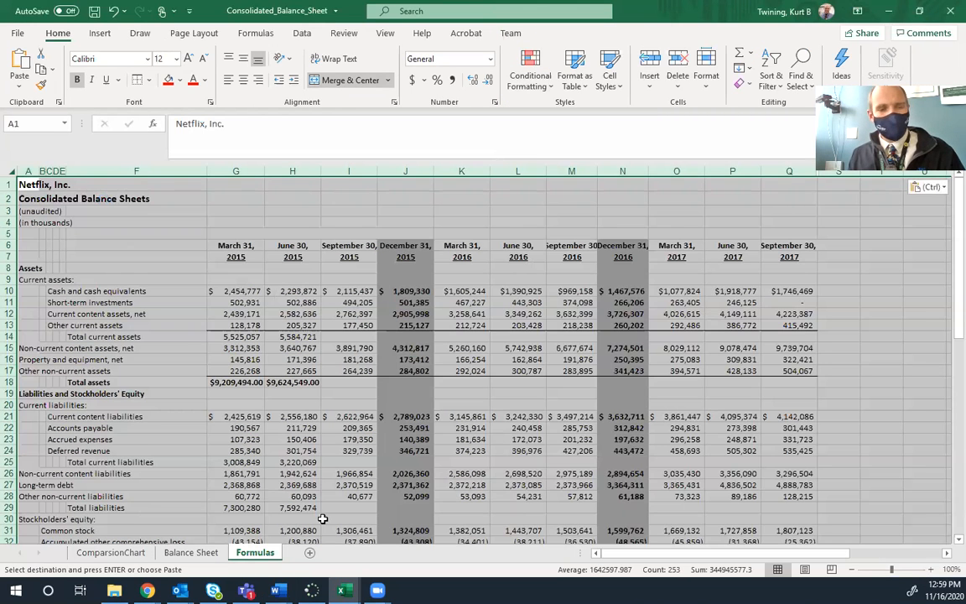
key("ctrl+grave")
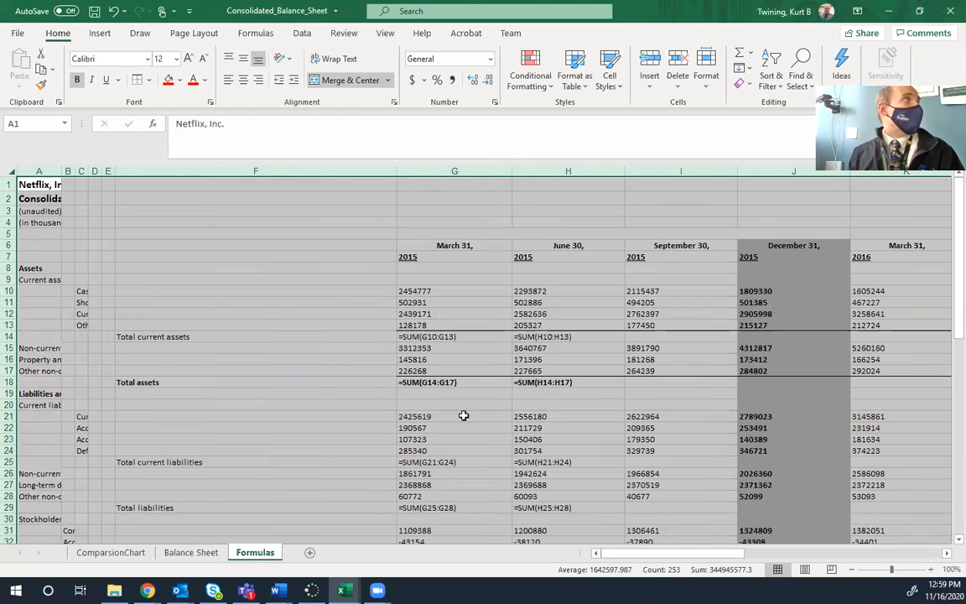
key("alt+Tab")
scroll(700, 429, "down", 1)
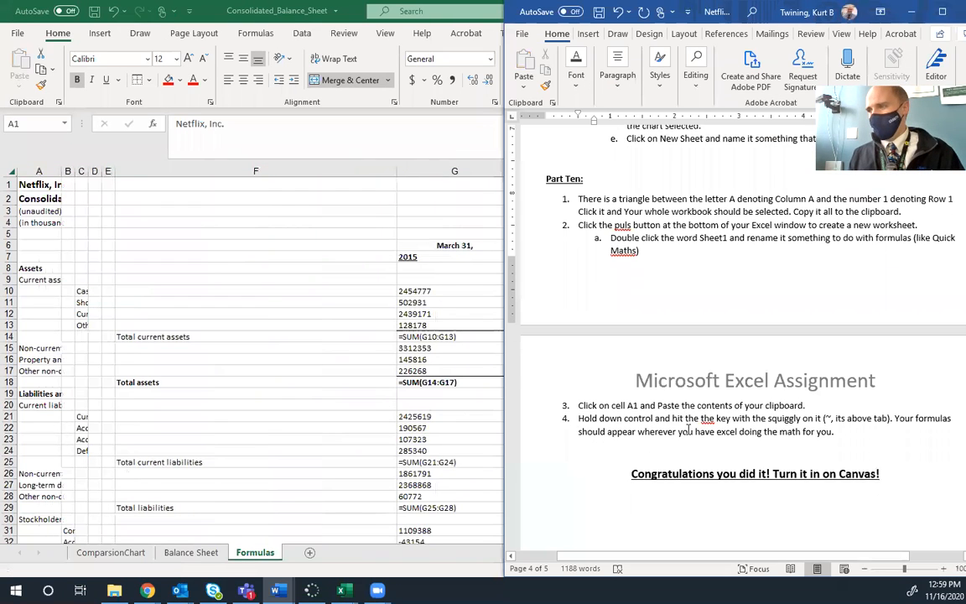
key("alt+Tab")
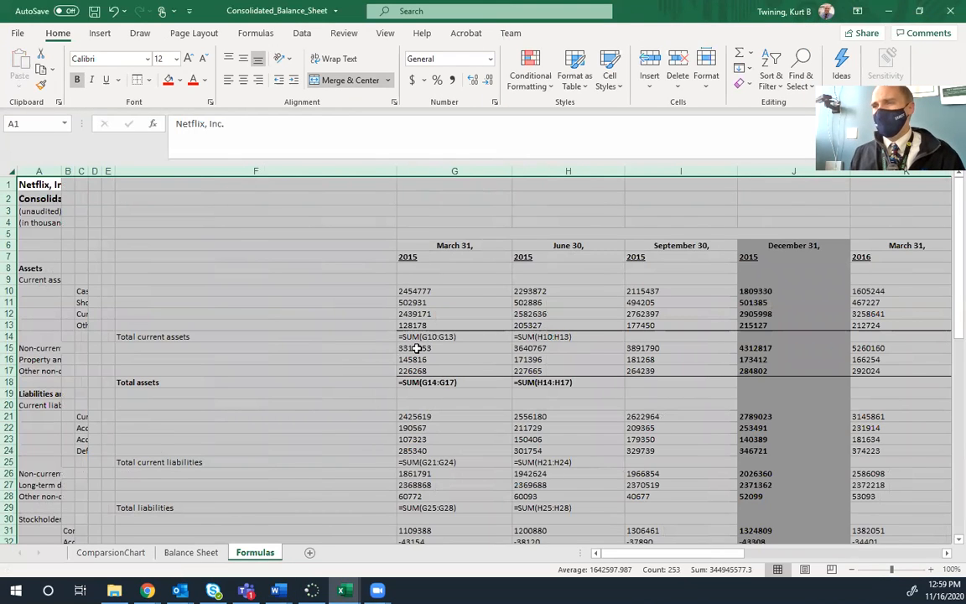
scroll(503, 399, "down", 5)
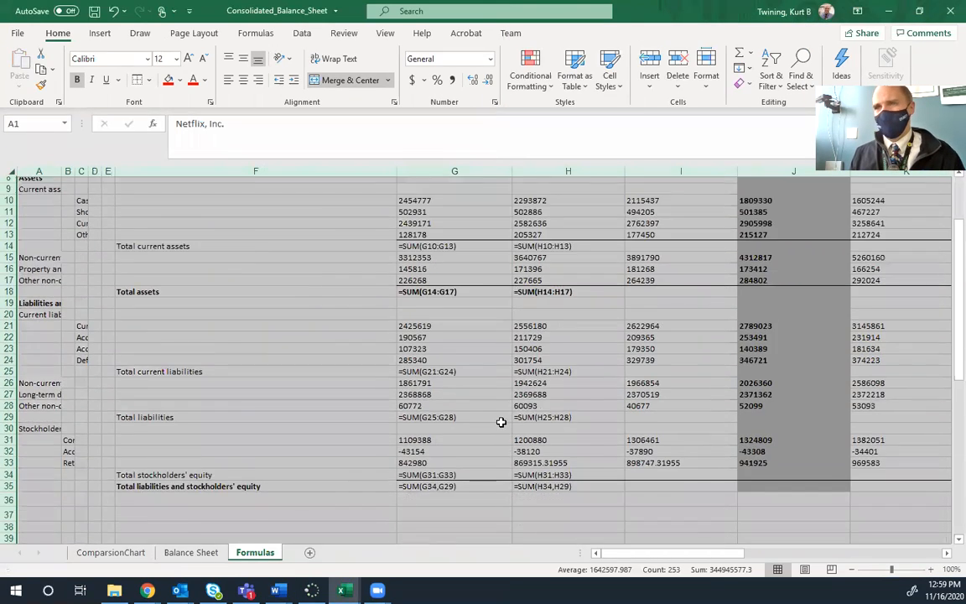
scroll(511, 438, "up", 4)
scroll(515, 437, "up", 1)
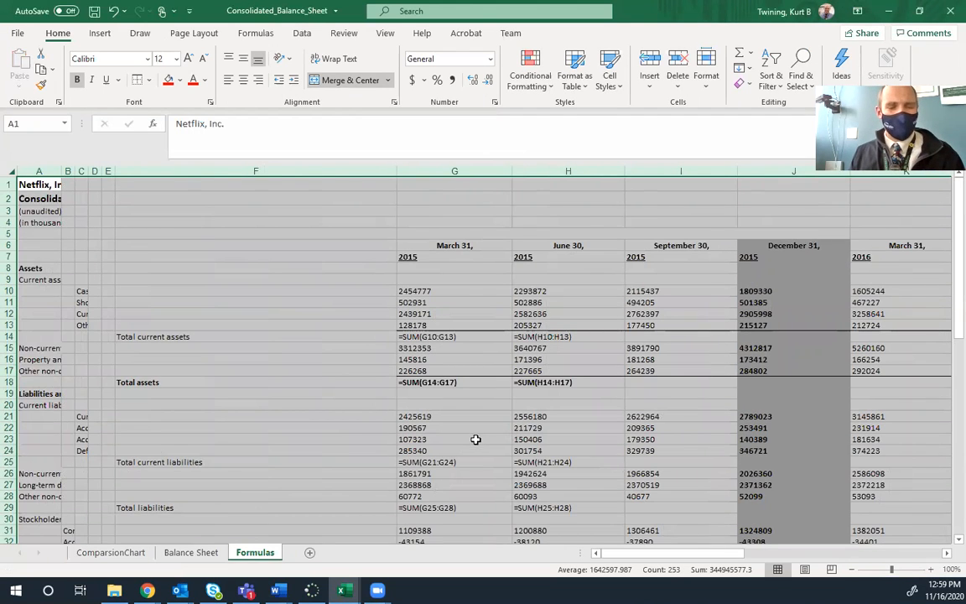
Undo the balance sheet paste on the Formulas sheet, paste it again, and switch the formula display off and back on twice
key("ctrl+z")
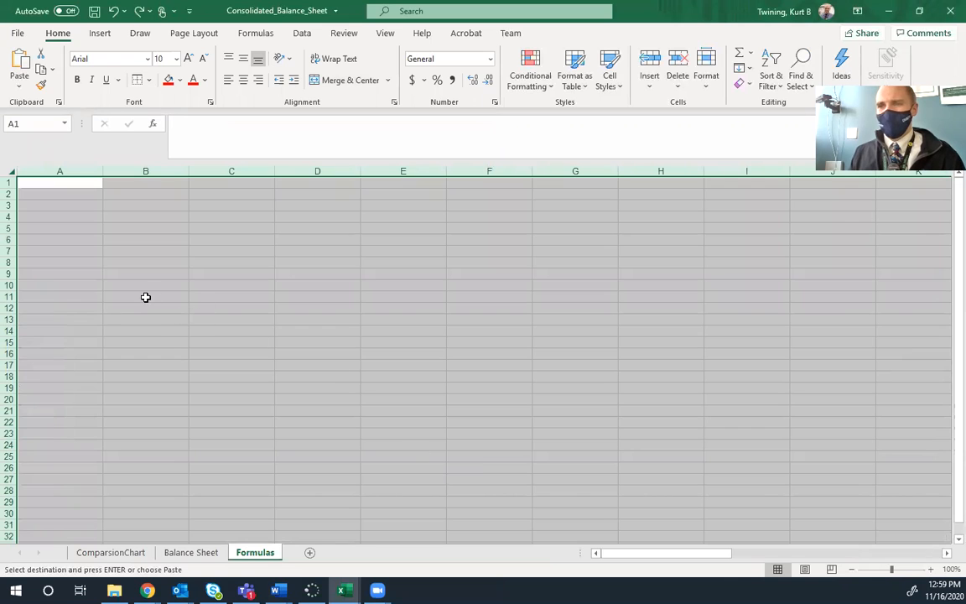
key("ctrl+v")
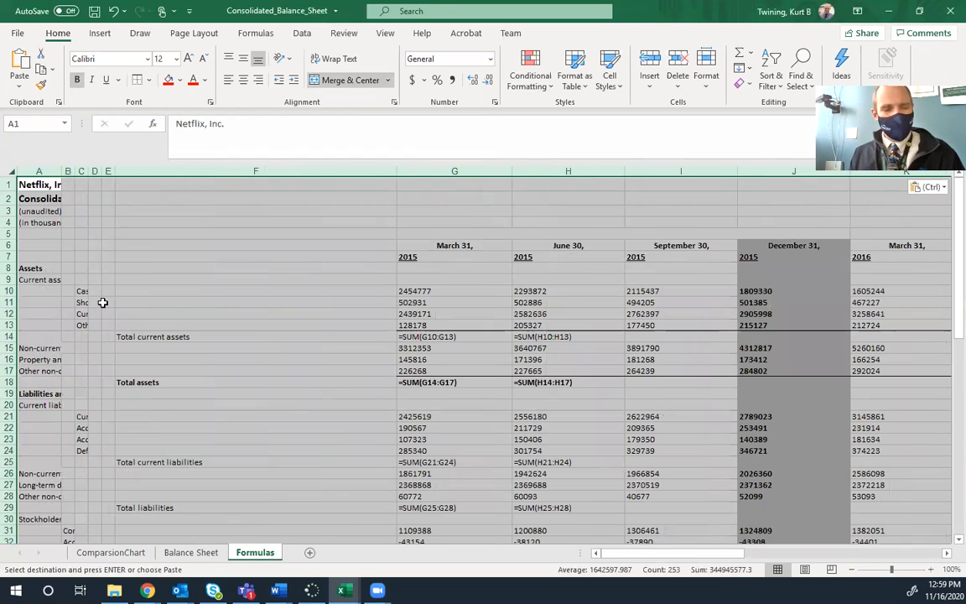
key("ctrl+grave")
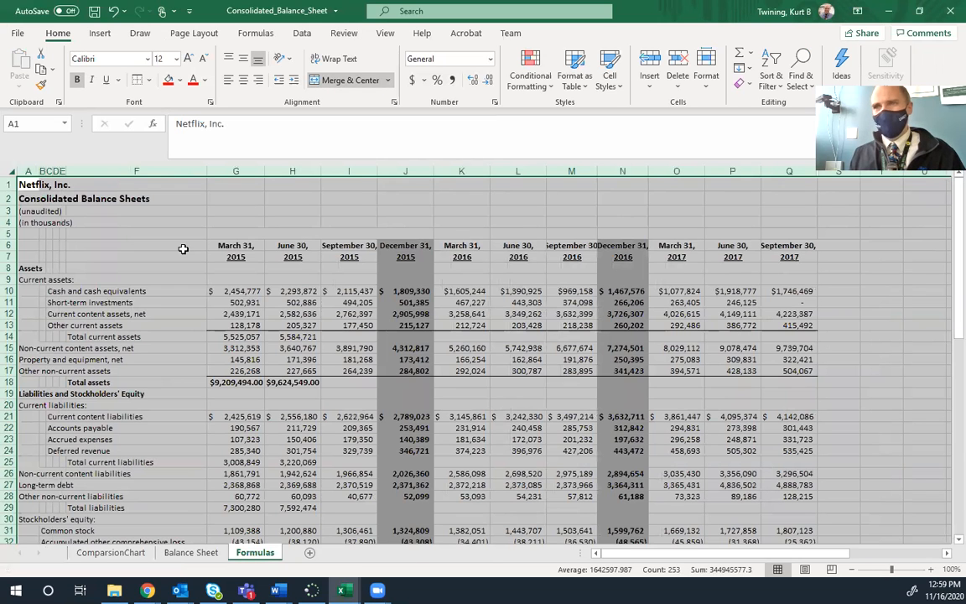
key("ctrl+grave")
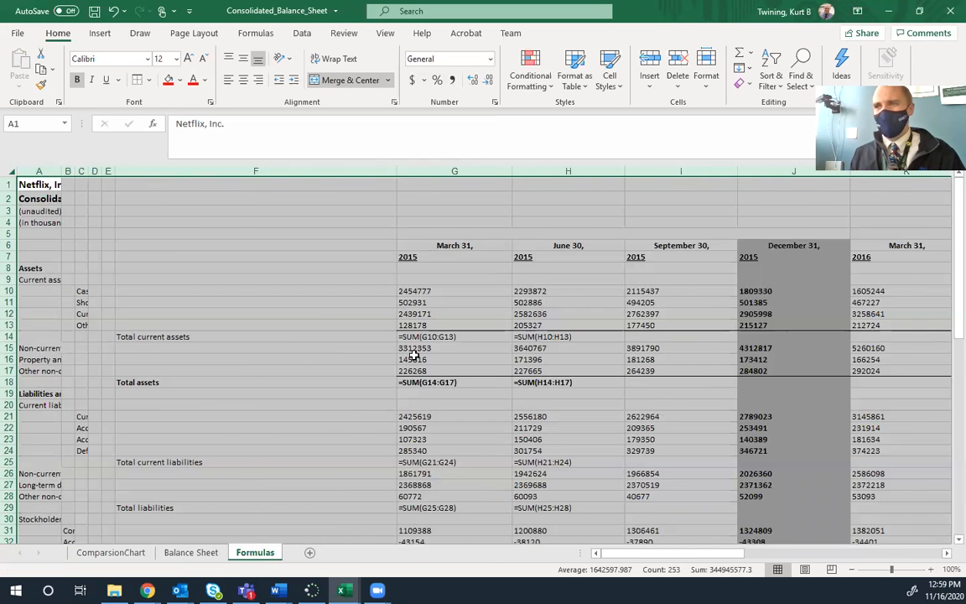
key("ctrl+grave")
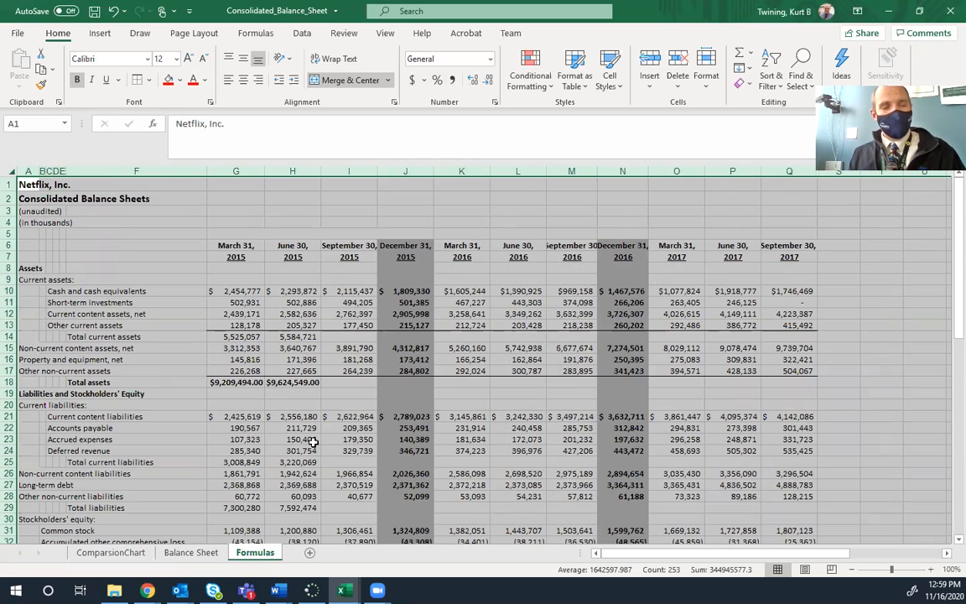
key("ctrl+grave")
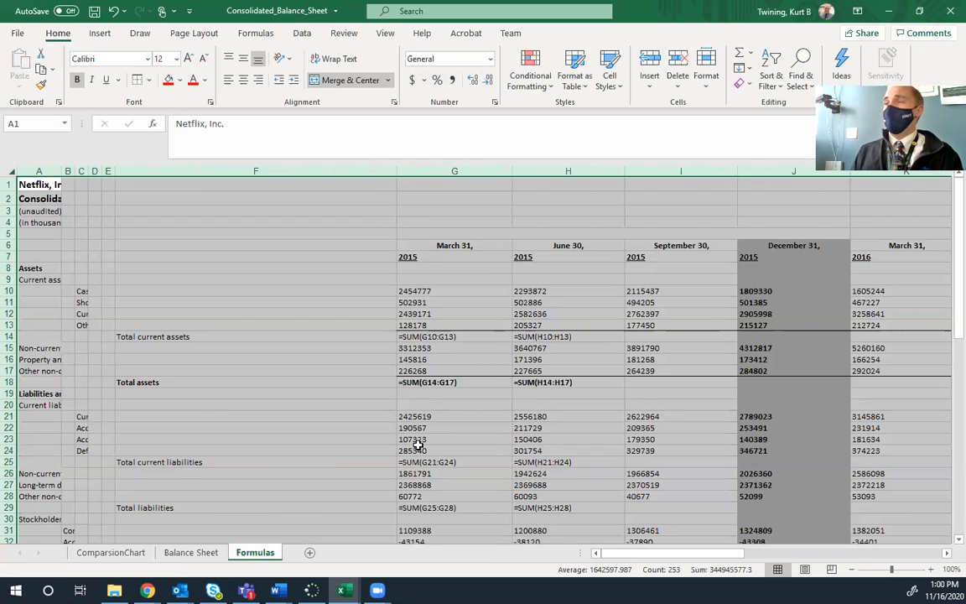
Go to the ComparsionChart sheet to look over the Assets vs. Liabilities chart
left_click(115, 557)
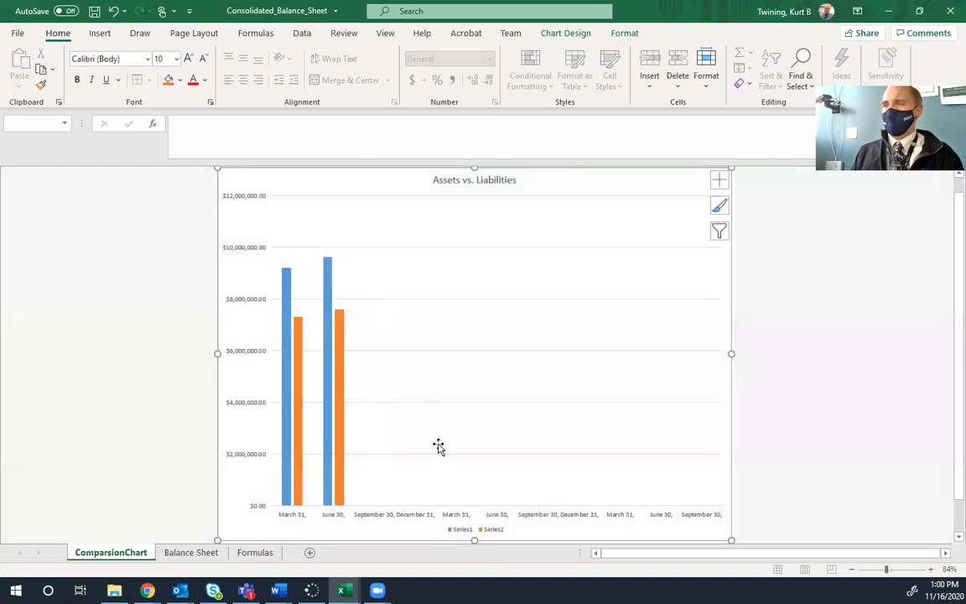